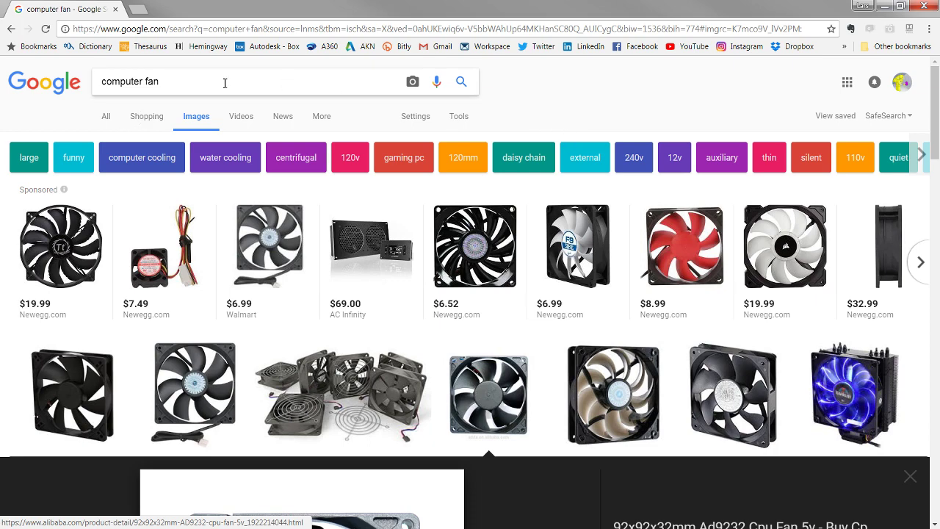
{"action": "scroll", "coordinate": [269, 174], "scroll_direction": "down", "scroll_amount": 4}
{"action": "scroll", "coordinate": [269, 181], "scroll_direction": "down", "scroll_amount": 1}
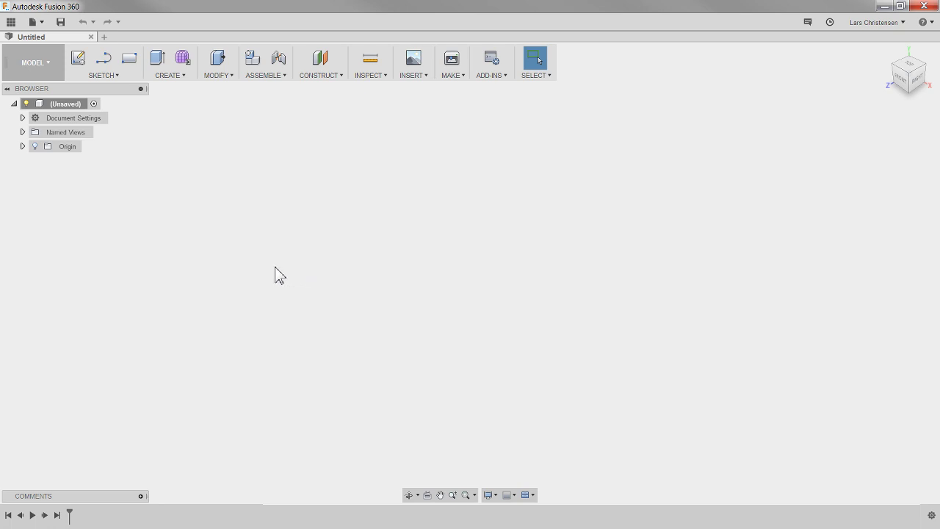
Step: Change the document's active units to millimeters without setting them as default
{"action": "left_click", "coordinate": [22, 117]}
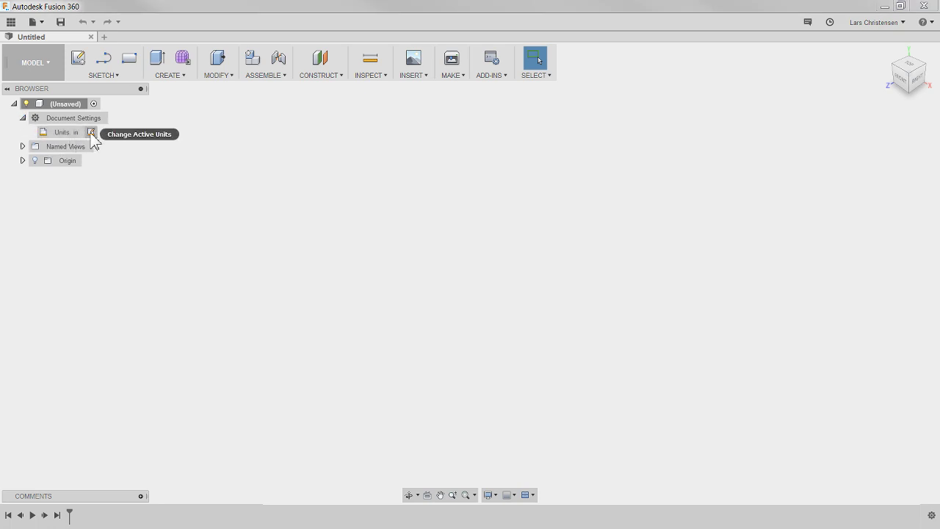
{"action": "left_click", "coordinate": [91, 132]}
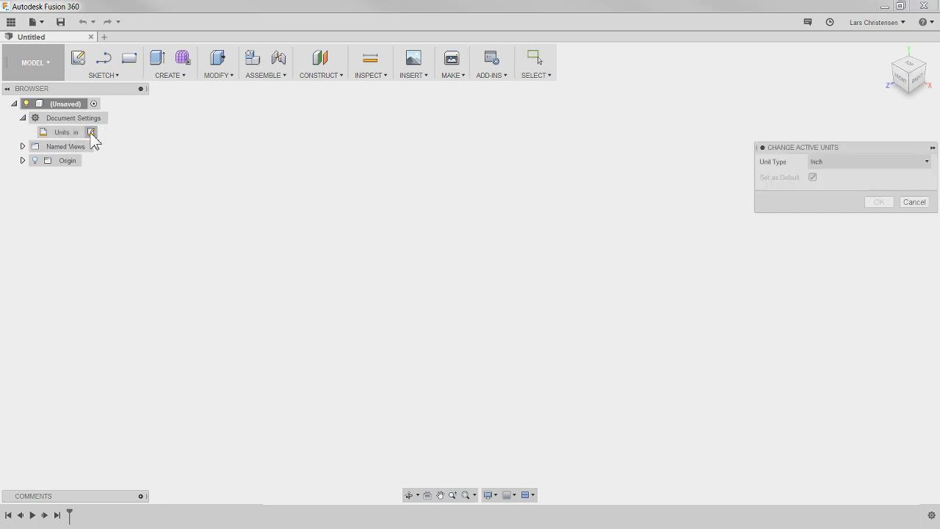
{"action": "left_click", "coordinate": [885, 163]}
{"action": "left_click", "coordinate": [885, 188]}
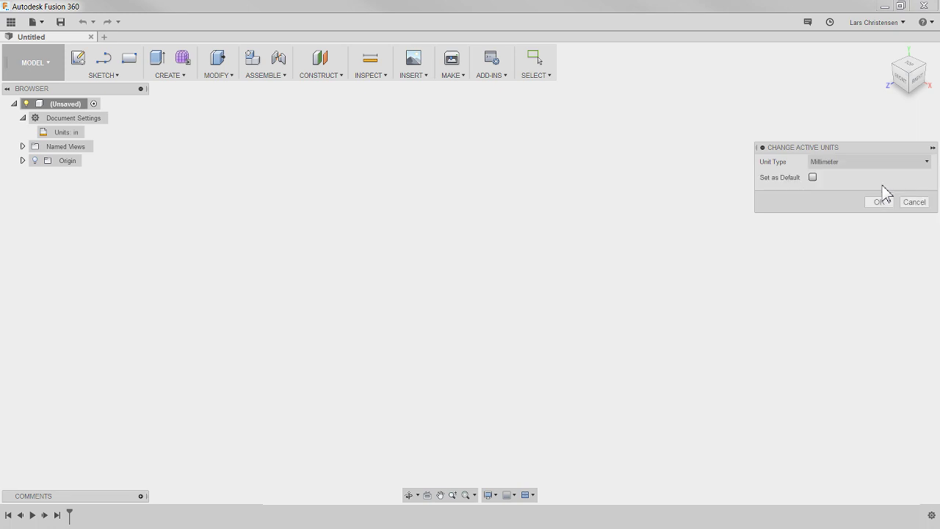
{"action": "left_click", "coordinate": [884, 203]}
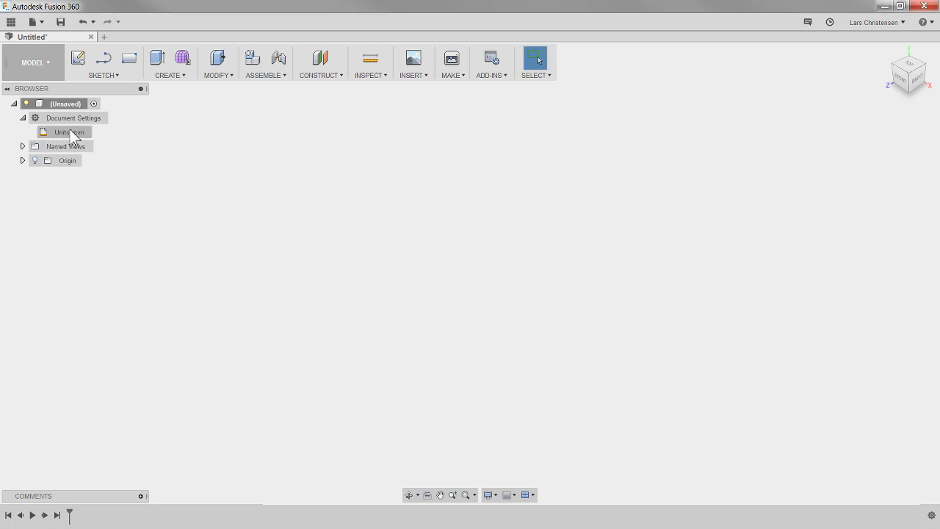
{"action": "left_click", "coordinate": [23, 118]}
{"action": "left_click", "coordinate": [23, 118]}
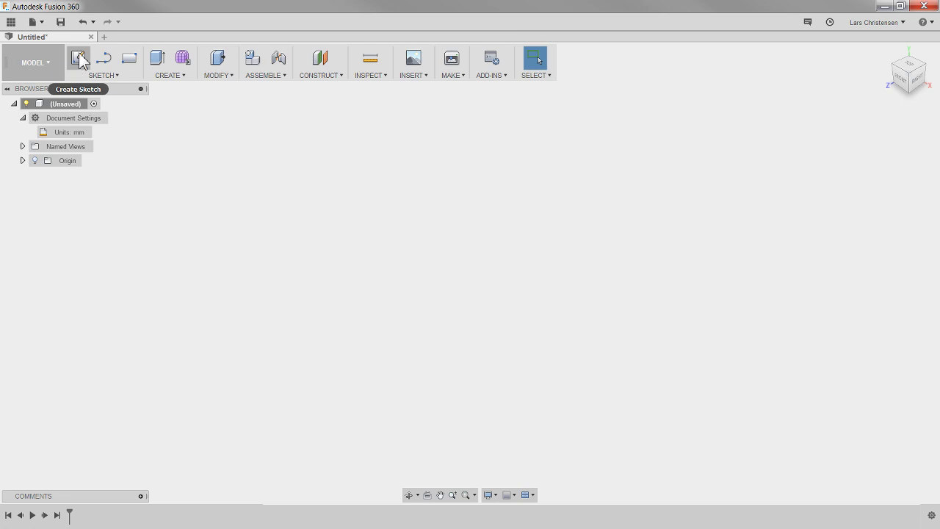
Step: Start a sketch on the front vertical origin plane and draw a circle 25 mm in diameter centred on the origin
{"action": "left_click", "coordinate": [80, 60]}
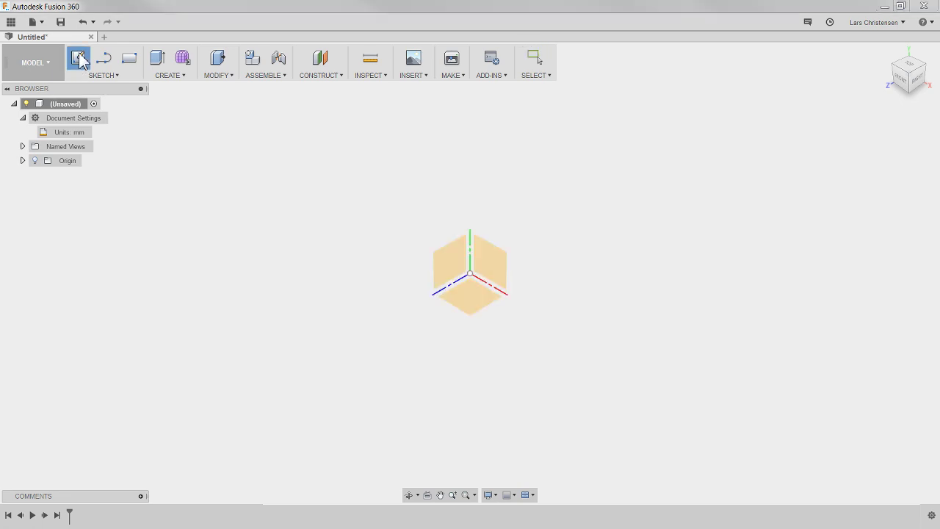
{"action": "left_click", "coordinate": [492, 270]}
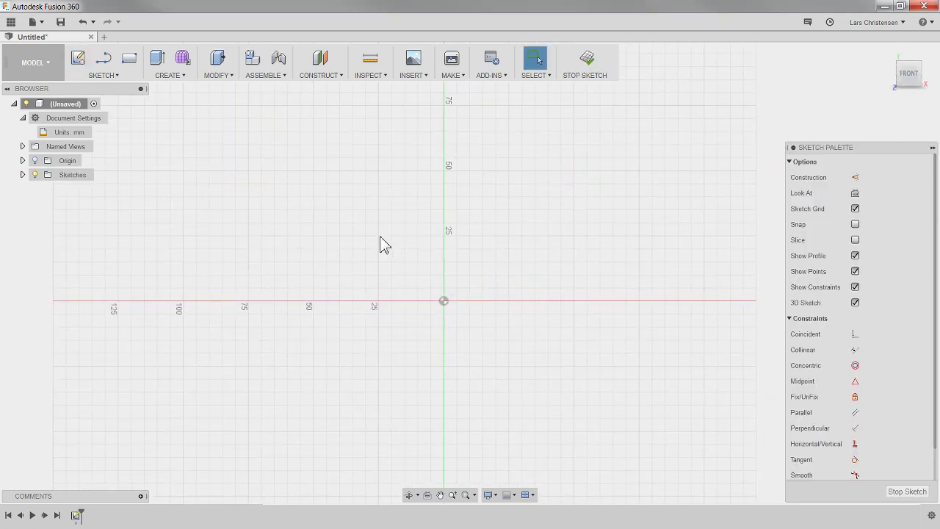
{"action": "key", "text": "c"}
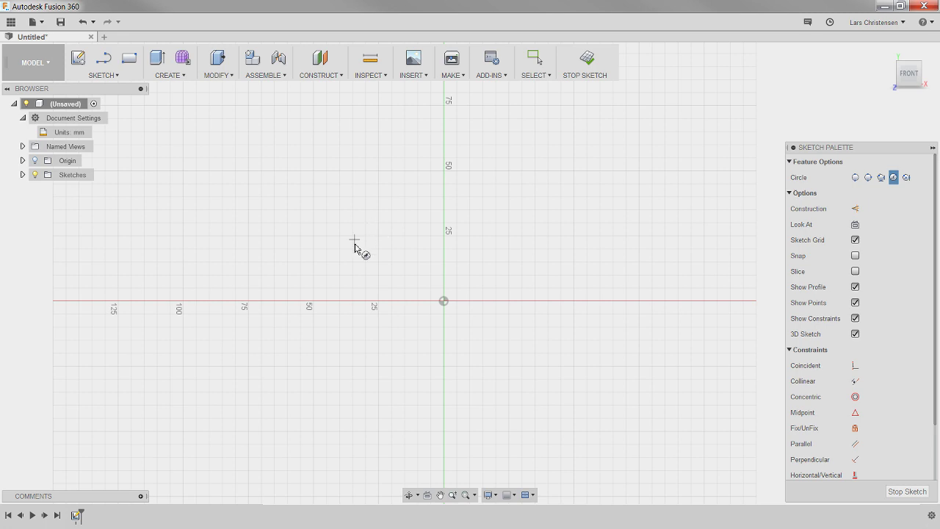
{"action": "left_click", "coordinate": [443, 301]}
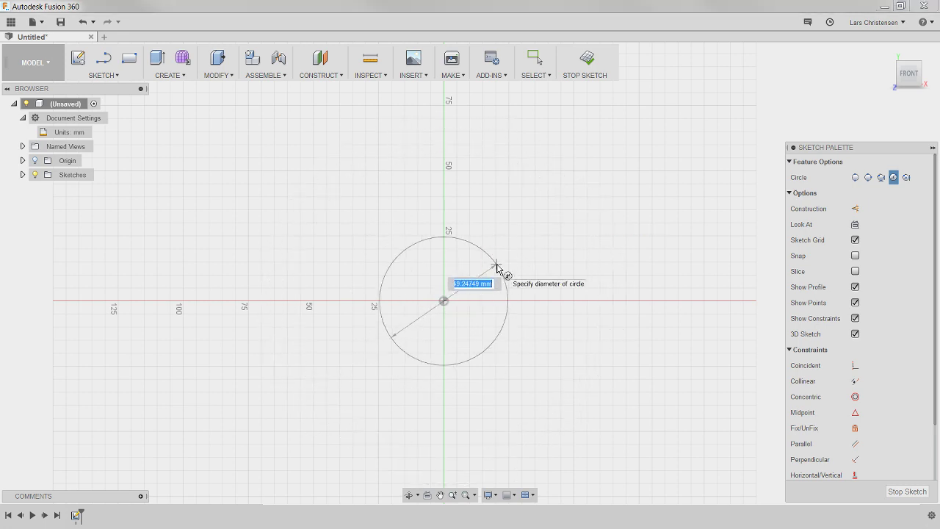
{"action": "type", "text": "25"}
{"action": "key", "text": "Tab"}
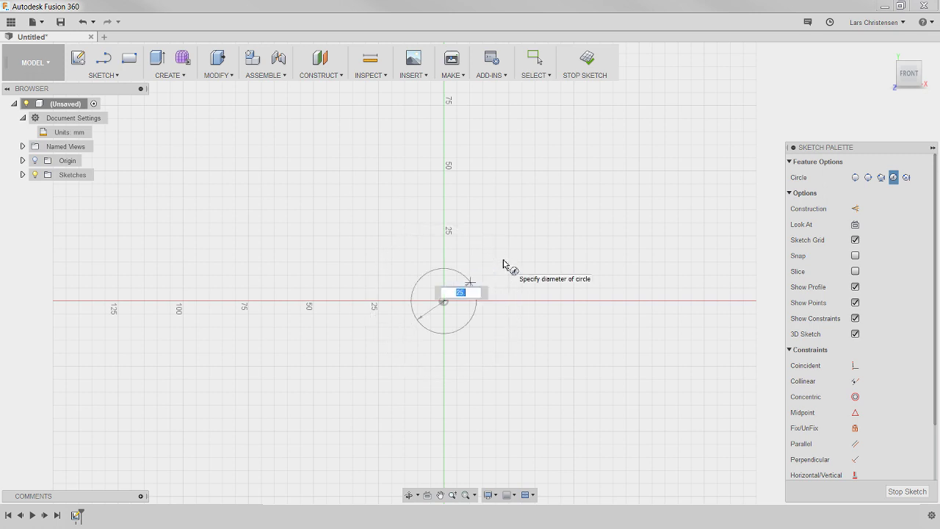
{"action": "key", "text": "Return"}
{"action": "key", "text": "Escape"}
{"action": "scroll", "coordinate": [519, 271], "scroll_direction": "up", "scroll_amount": 1}
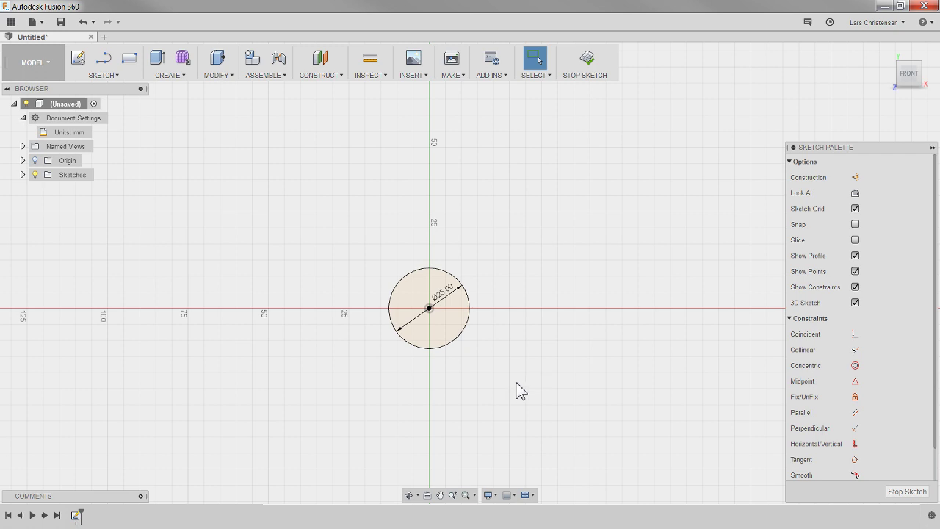
Step: Extrude the circle profile 25 mm as a new body to form the fan hub
{"action": "key", "text": "q"}
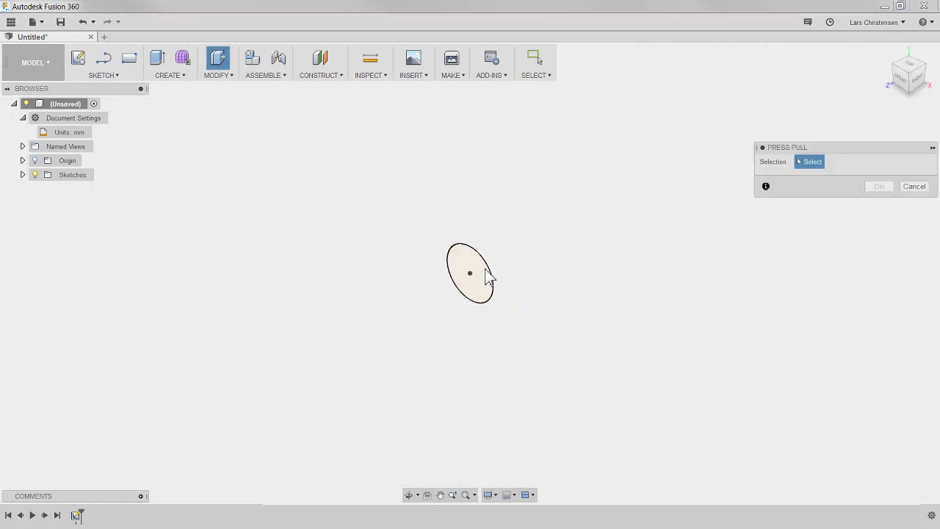
{"action": "left_click", "coordinate": [487, 273]}
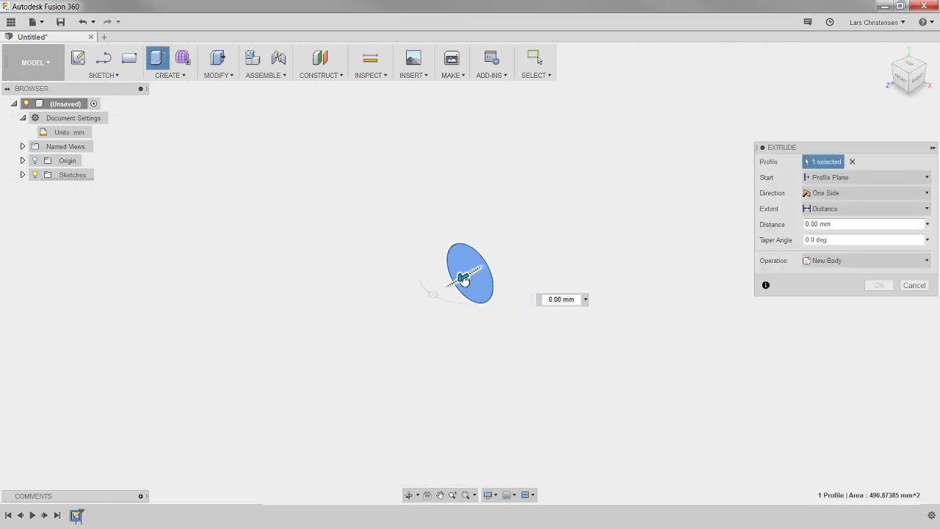
{"action": "left_click_drag", "start_coordinate": [465, 277], "coordinate": [514, 279]}
{"action": "type", "text": "30"}
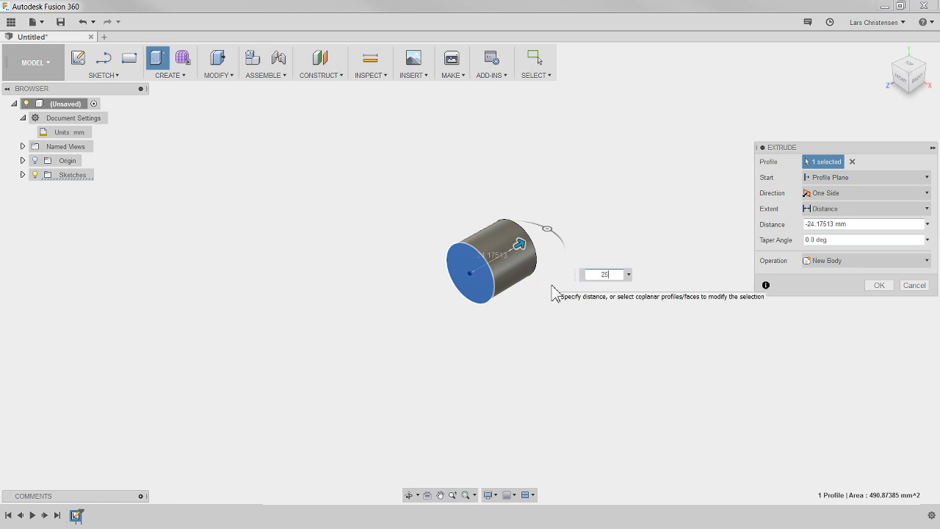
{"action": "key", "text": "Return"}
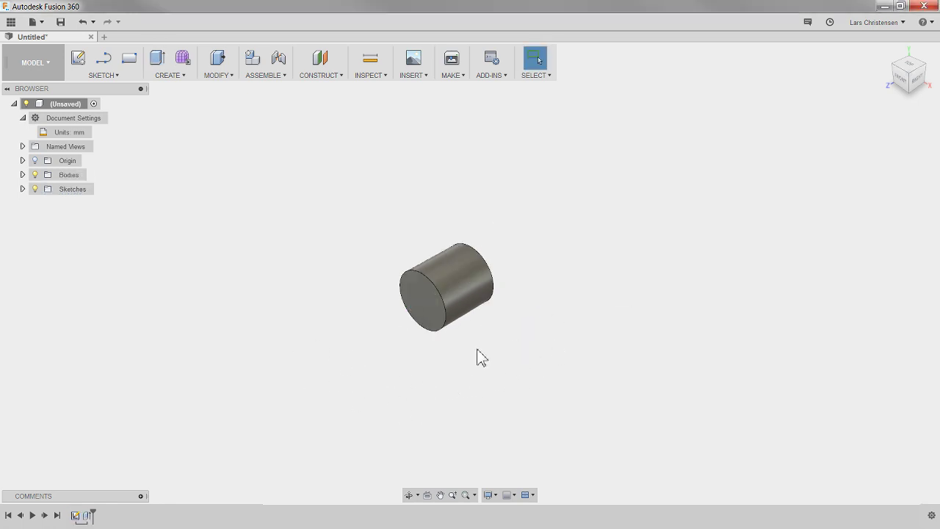
Step: Create a sketch on the hub's front face and draw a circle 90 mm in diameter centred on the origin
{"action": "scroll", "coordinate": [576, 328], "scroll_direction": "up", "scroll_amount": 3}
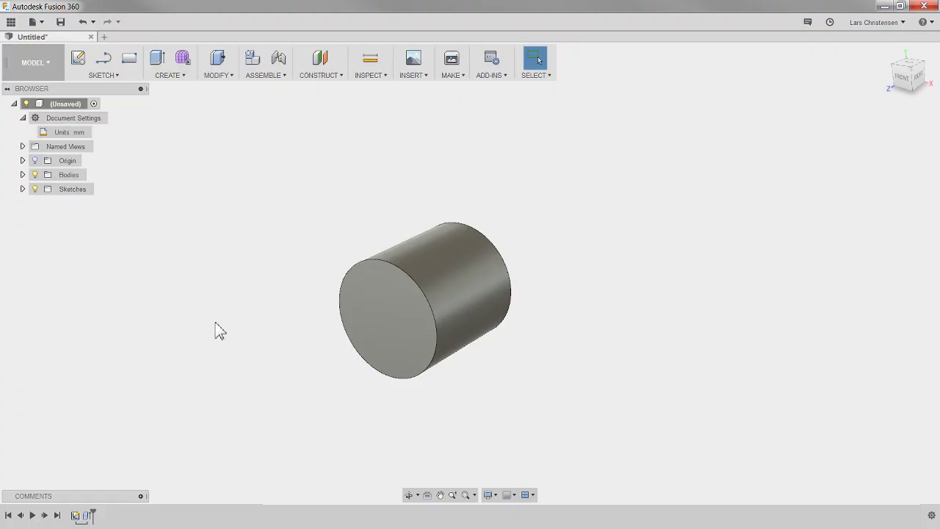
{"action": "right_click", "coordinate": [377, 305]}
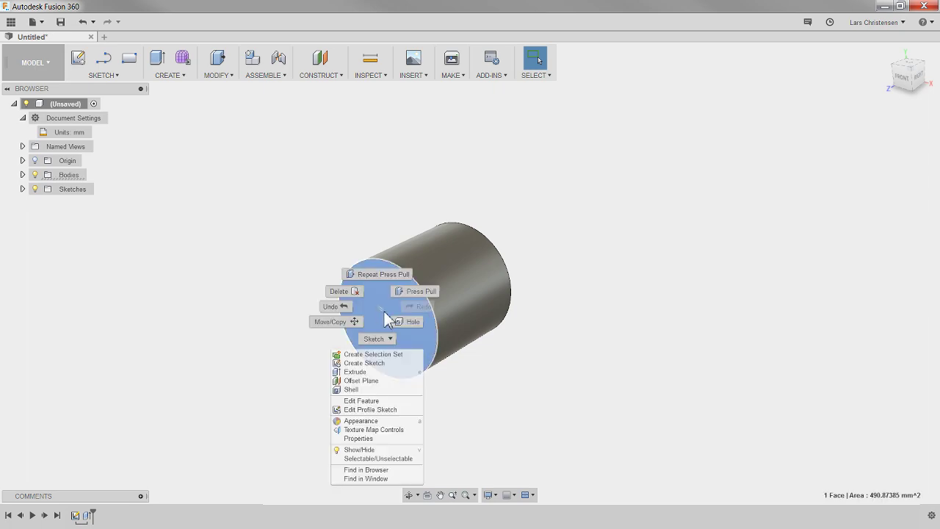
{"action": "left_click", "coordinate": [371, 363]}
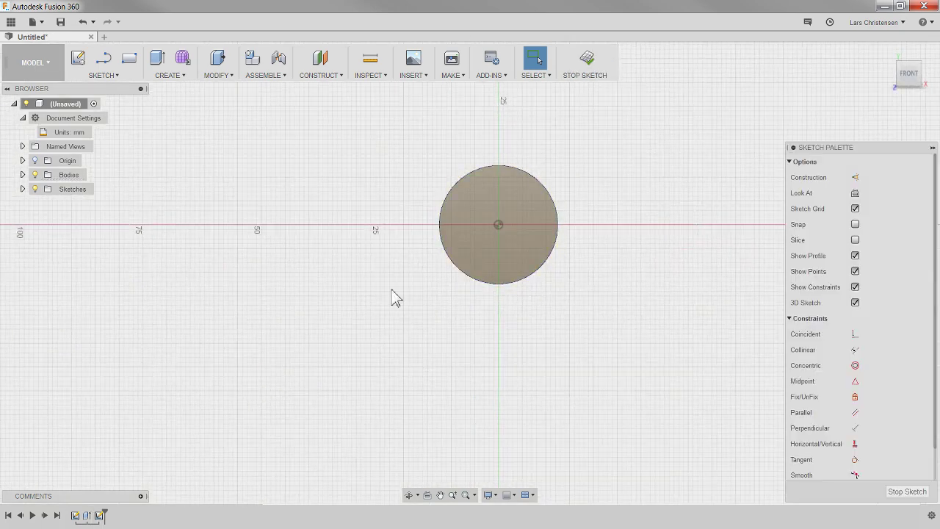
{"action": "scroll", "coordinate": [477, 224], "scroll_direction": "up", "scroll_amount": 4}
{"action": "scroll", "coordinate": [470, 235], "scroll_direction": "up", "scroll_amount": 2}
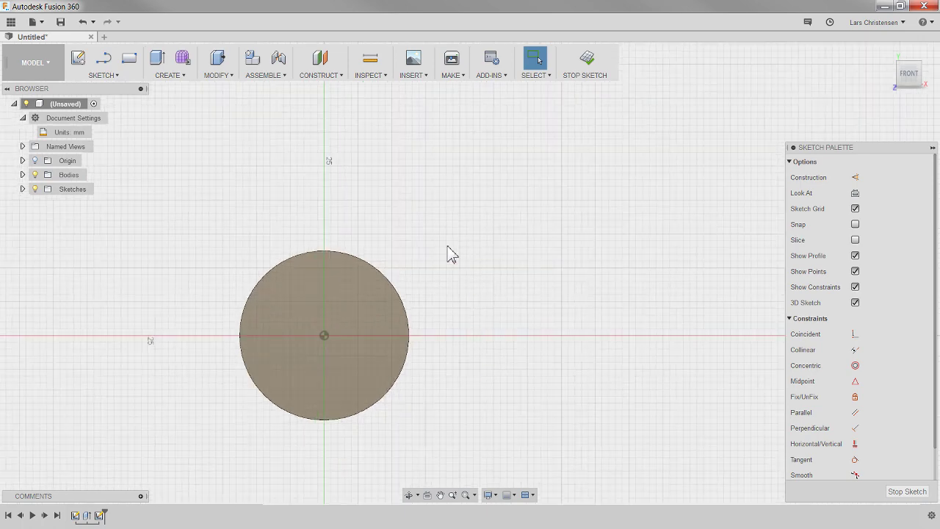
{"action": "scroll", "coordinate": [452, 262], "scroll_direction": "down", "scroll_amount": 1}
{"action": "key", "text": "c"}
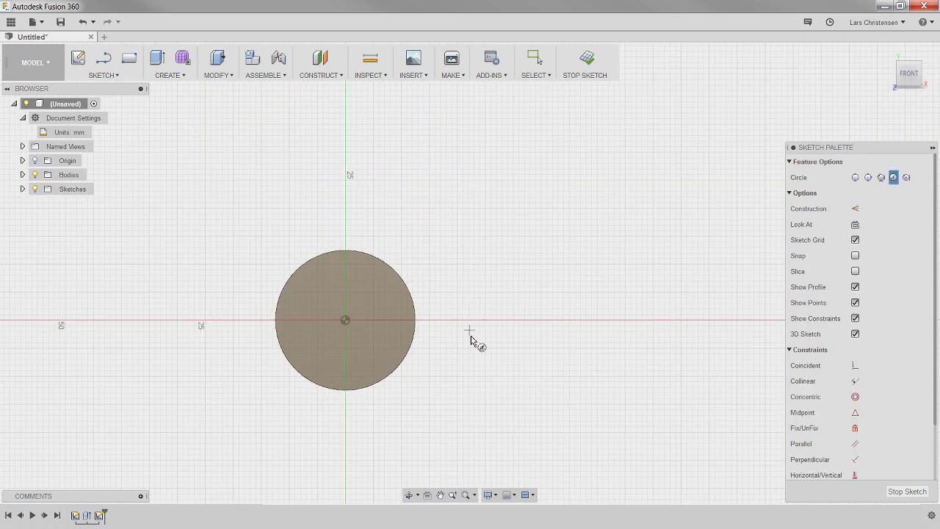
{"action": "left_click", "coordinate": [346, 321]}
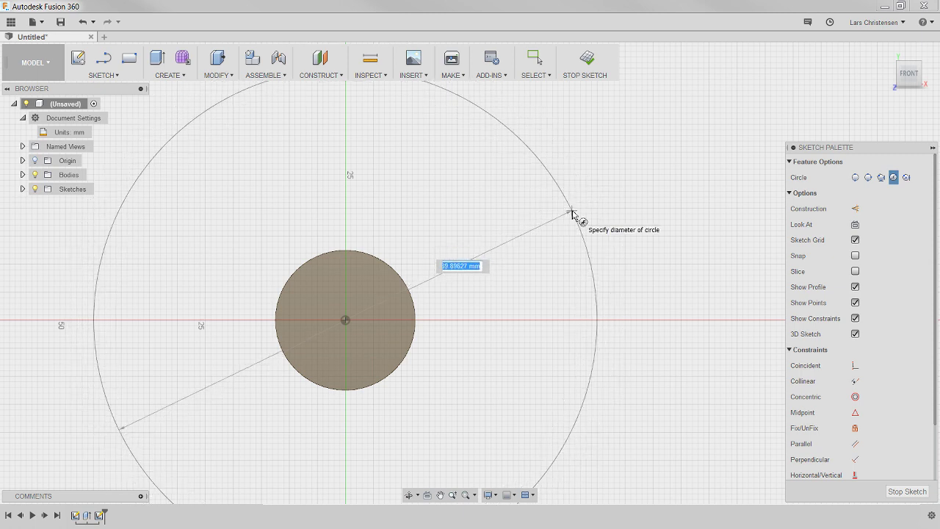
{"action": "type", "text": "90"}
{"action": "key", "text": "Tab"}
{"action": "key", "text": "Return"}
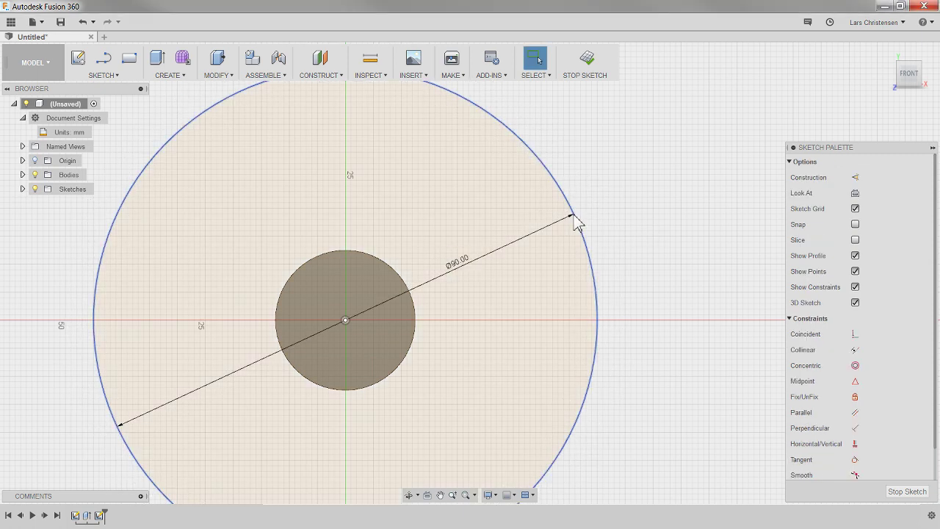
Step: Sketch two lines from the origin to the outer circle, one horizontal to the right and one angled above it
{"action": "scroll", "coordinate": [357, 227], "scroll_direction": "down", "scroll_amount": 2}
{"action": "scroll", "coordinate": [462, 311], "scroll_direction": "up", "scroll_amount": 2}
{"action": "scroll", "coordinate": [281, 326], "scroll_direction": "up", "scroll_amount": 1}
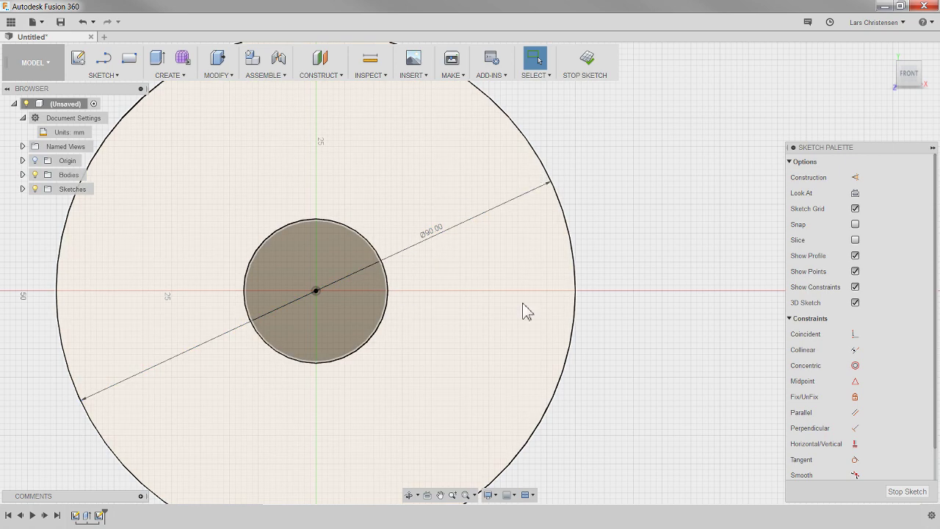
{"action": "key", "text": "l"}
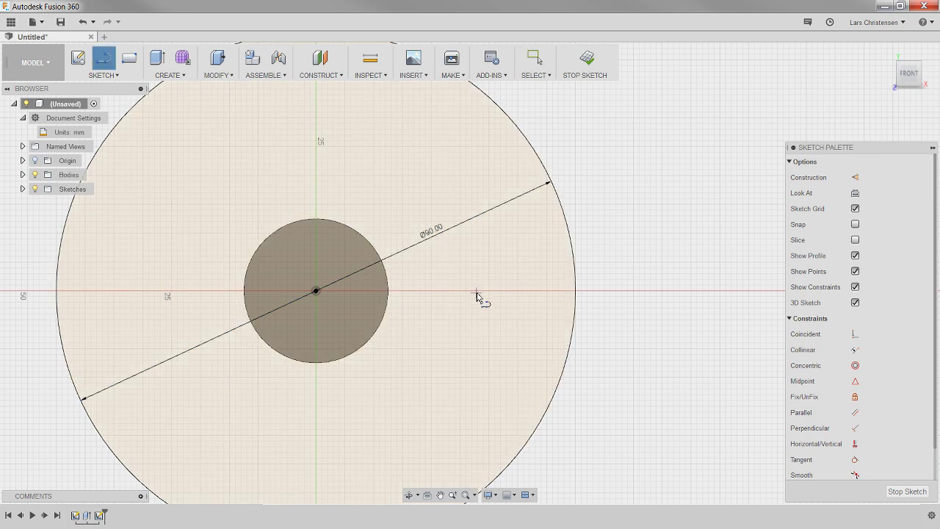
{"action": "left_click", "coordinate": [316, 291]}
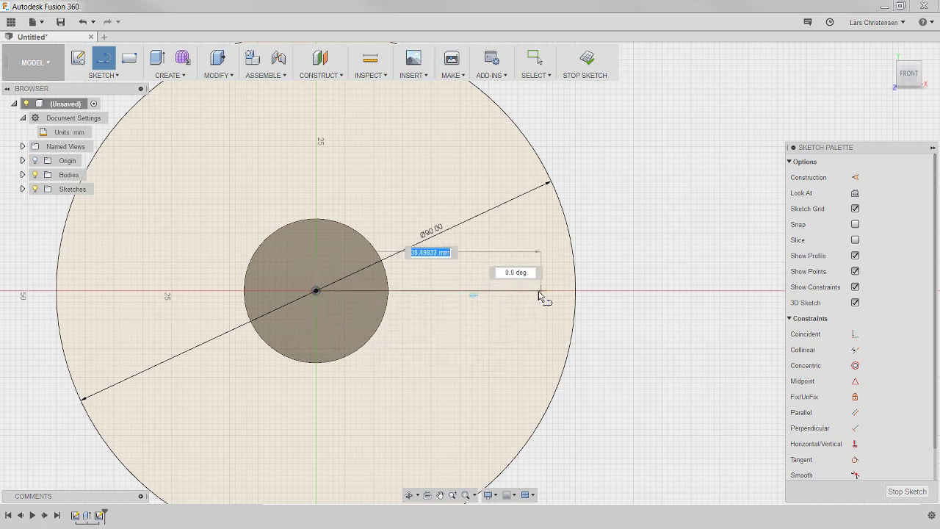
{"action": "double_click", "coordinate": [575, 293]}
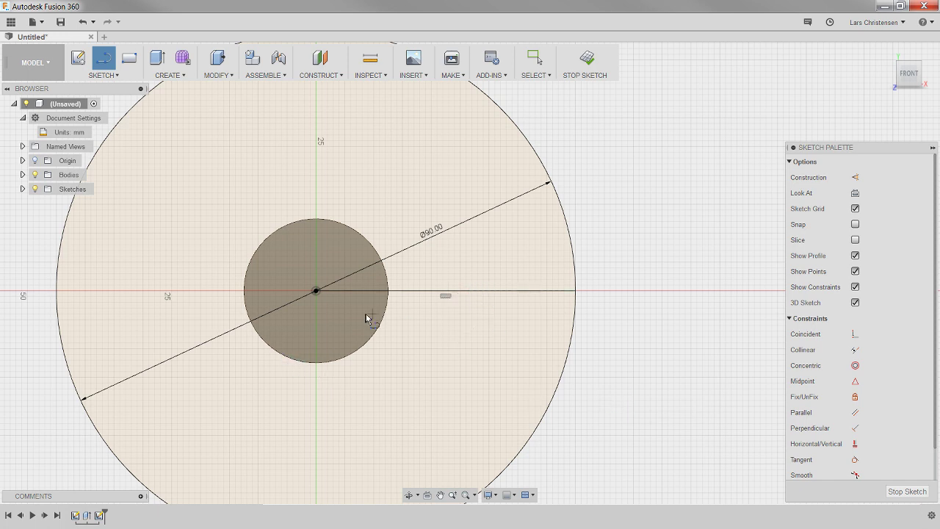
{"action": "left_click", "coordinate": [316, 292]}
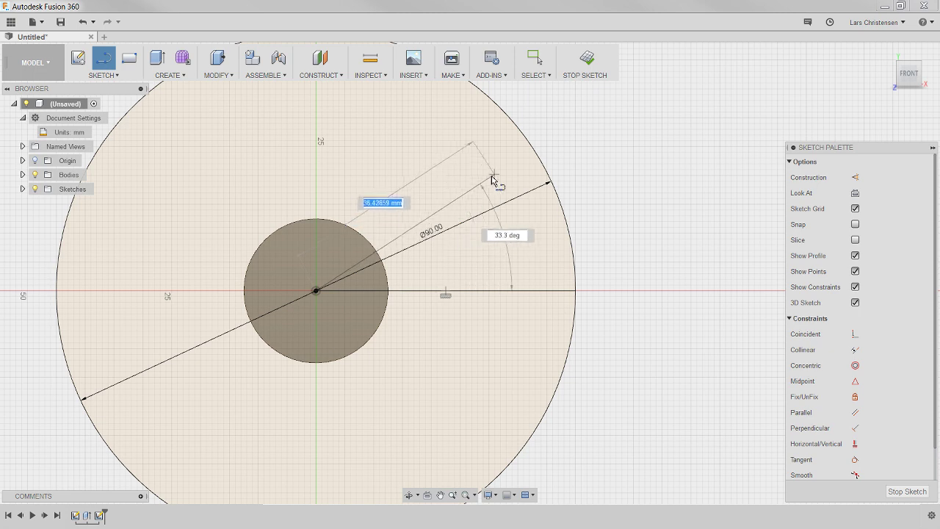
{"action": "double_click", "coordinate": [539, 156]}
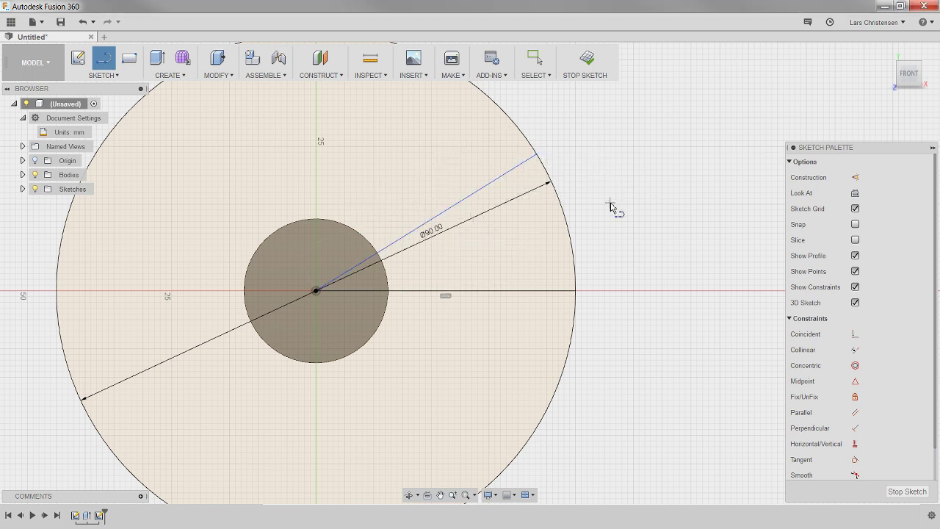
{"action": "key", "text": "Escape"}
Step: Move the 90 mm diameter dimension to the upper left, clear of the two sketched lines
{"action": "scroll", "coordinate": [466, 181], "scroll_direction": "up", "scroll_amount": 2}
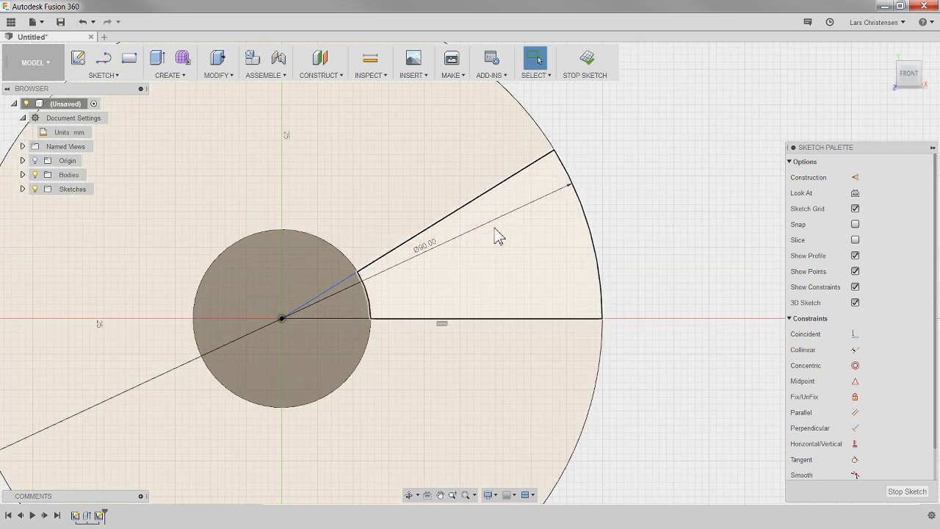
{"action": "left_click_drag", "start_coordinate": [434, 257], "coordinate": [424, 243]}
{"action": "left_click_drag", "start_coordinate": [343, 198], "coordinate": [224, 249]}
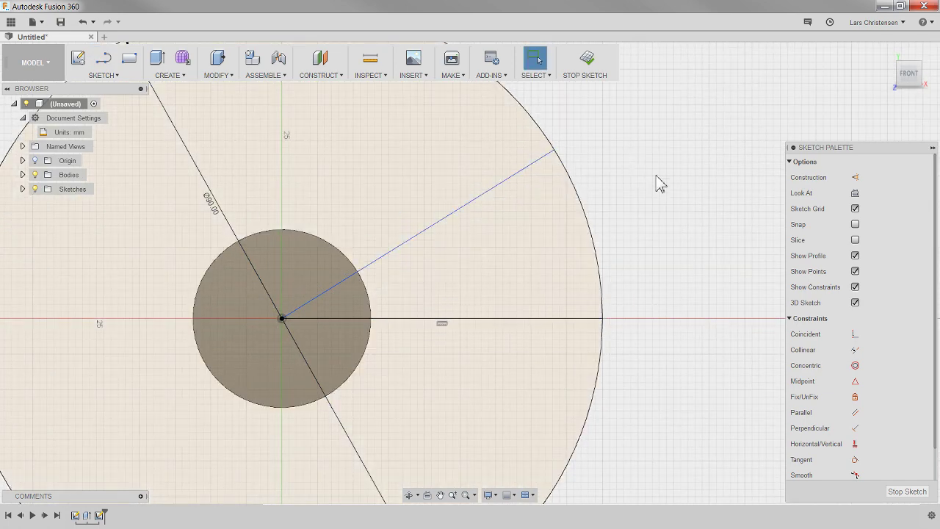
Step: Convert the horizontal line and the angled line to construction lines
{"action": "left_click", "coordinate": [514, 319]}
{"action": "key", "text": "x"}
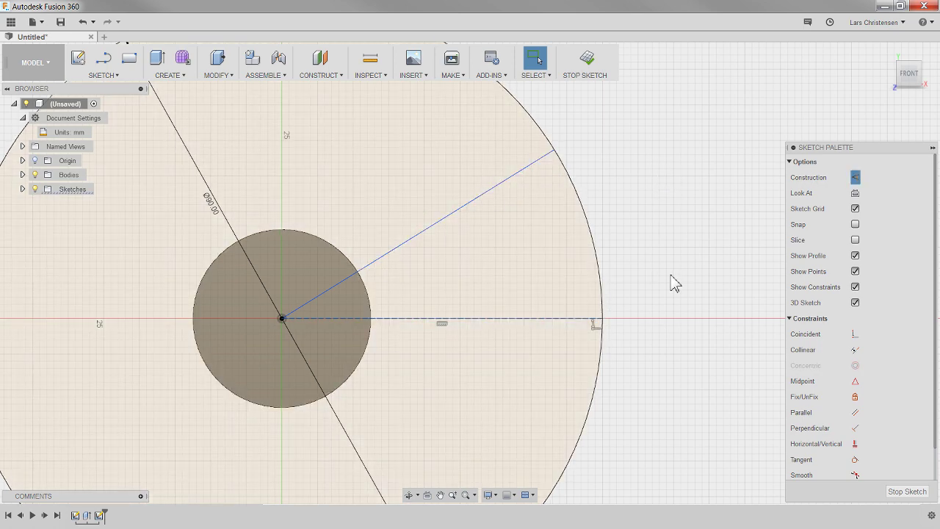
{"action": "left_click", "coordinate": [470, 211]}
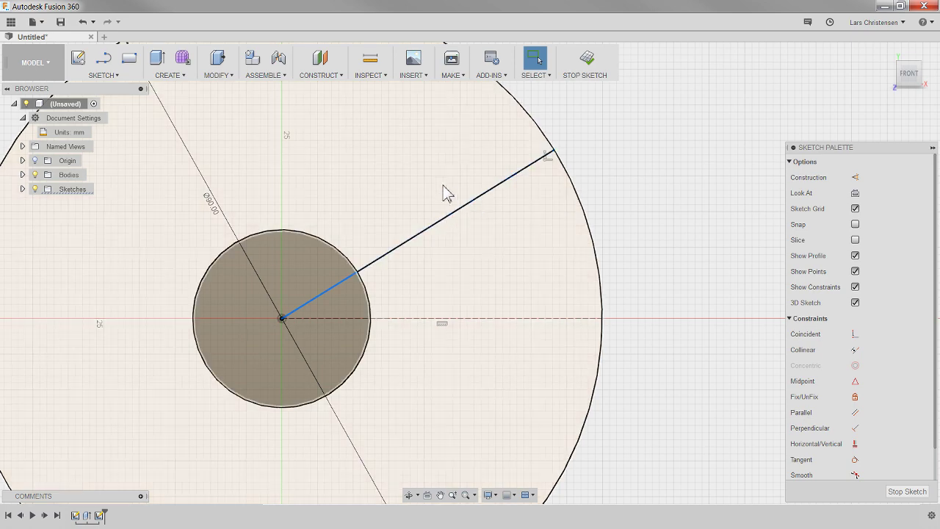
{"action": "key", "text": "x"}
{"action": "left_click", "coordinate": [633, 167]}
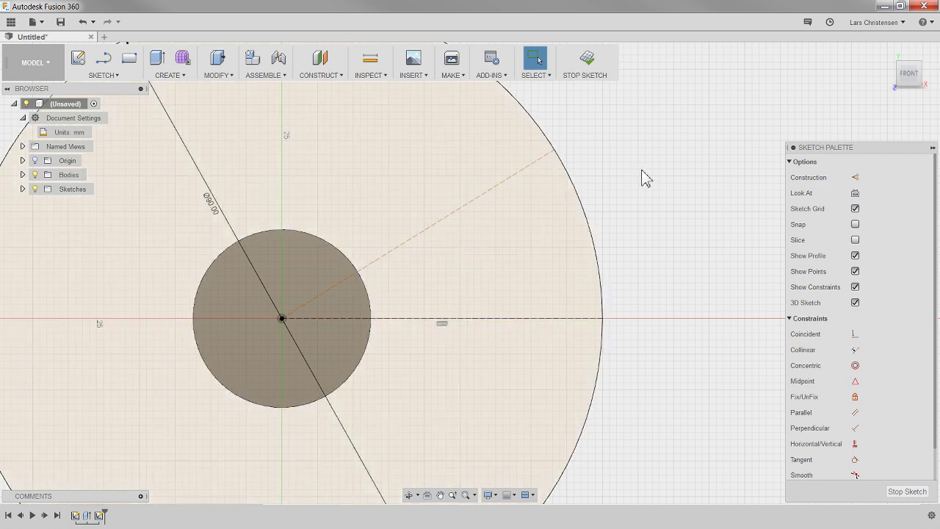
Step: Dimension the angle between the horizontal and angled construction lines as 30 degrees
{"action": "key", "text": "d"}
{"action": "left_click", "coordinate": [451, 217]}
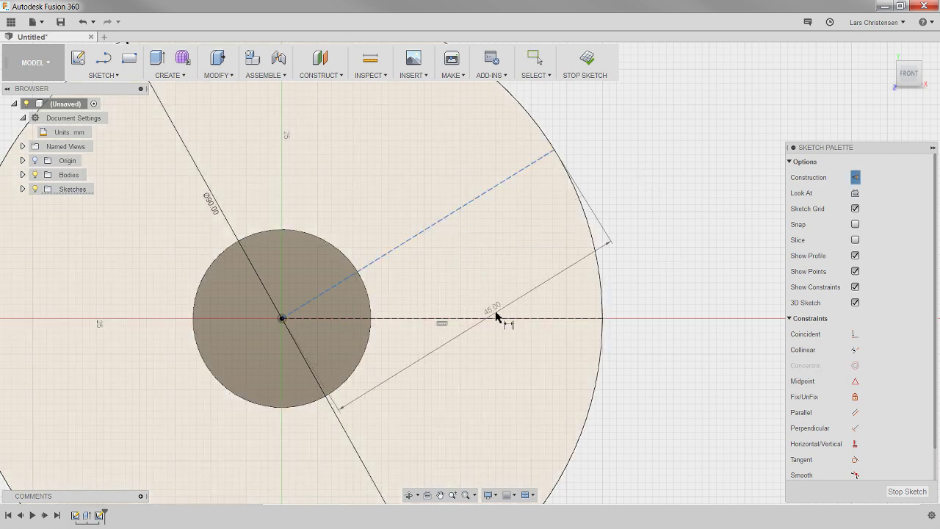
{"action": "left_click", "coordinate": [496, 318]}
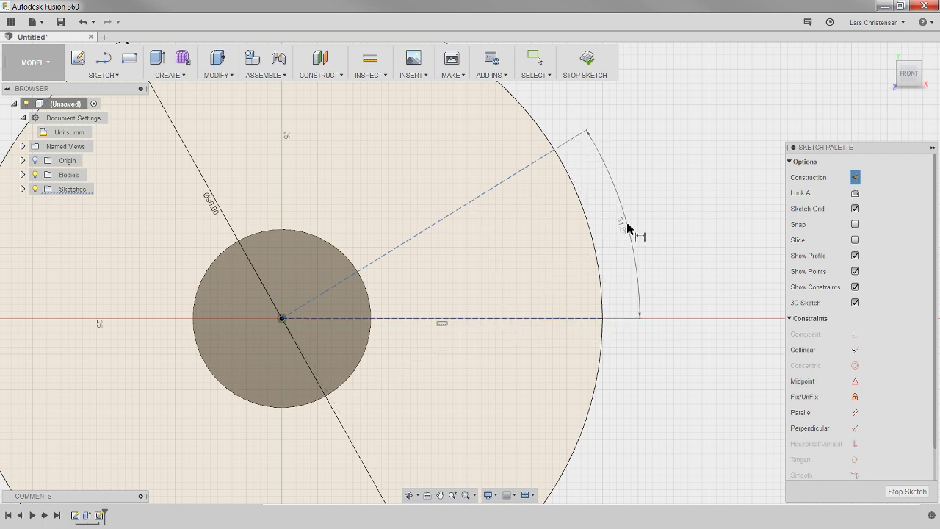
{"action": "left_click", "coordinate": [626, 222]}
{"action": "type", "text": "30"}
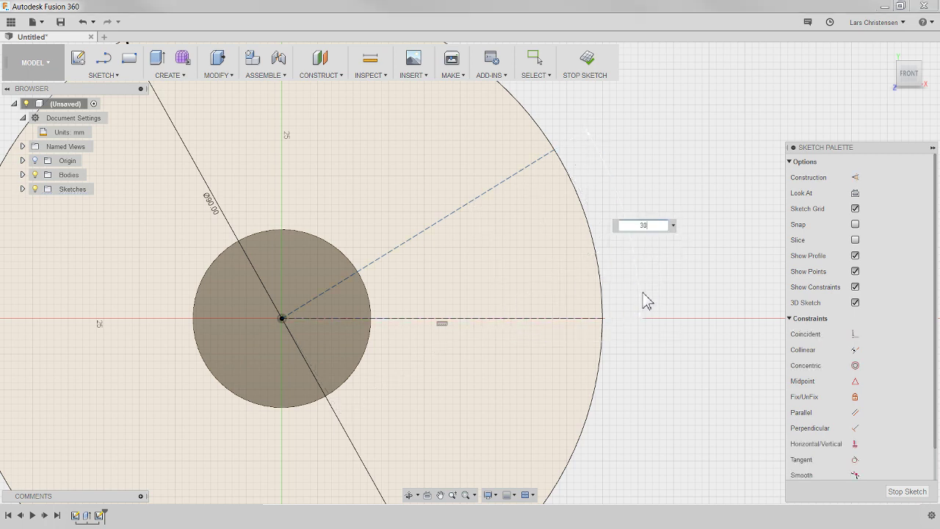
{"action": "key", "text": "Return"}
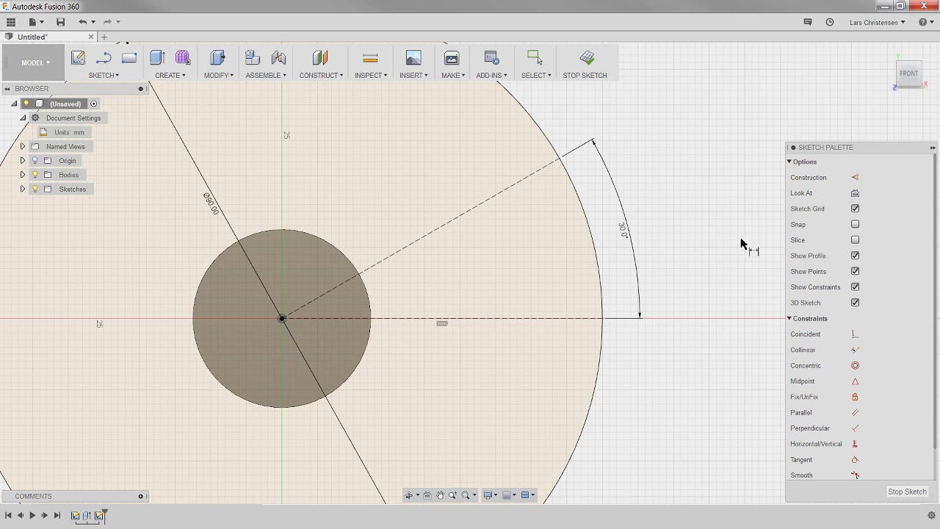
{"action": "key", "text": "Escape"}
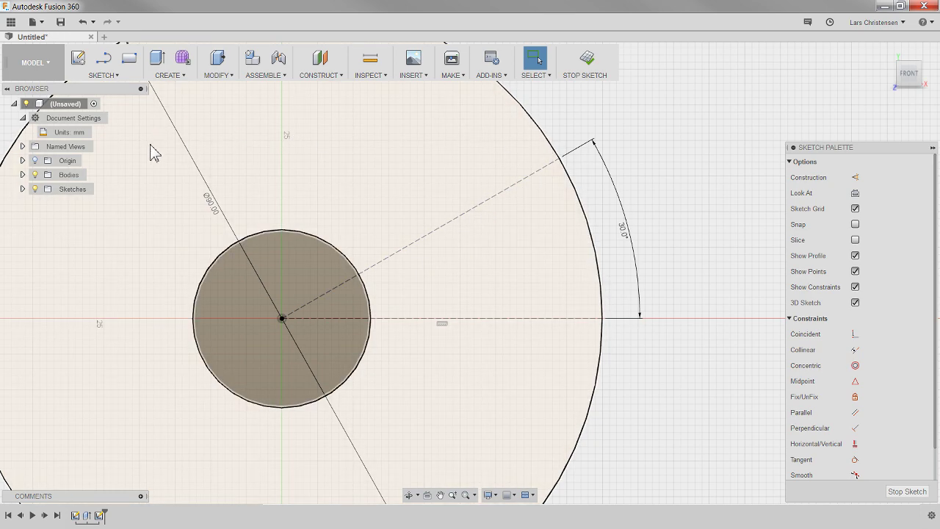
Step: Sketch two lines from the hub's edge to the outer circle, one on each side of the angled construction line
{"action": "left_click", "coordinate": [103, 58]}
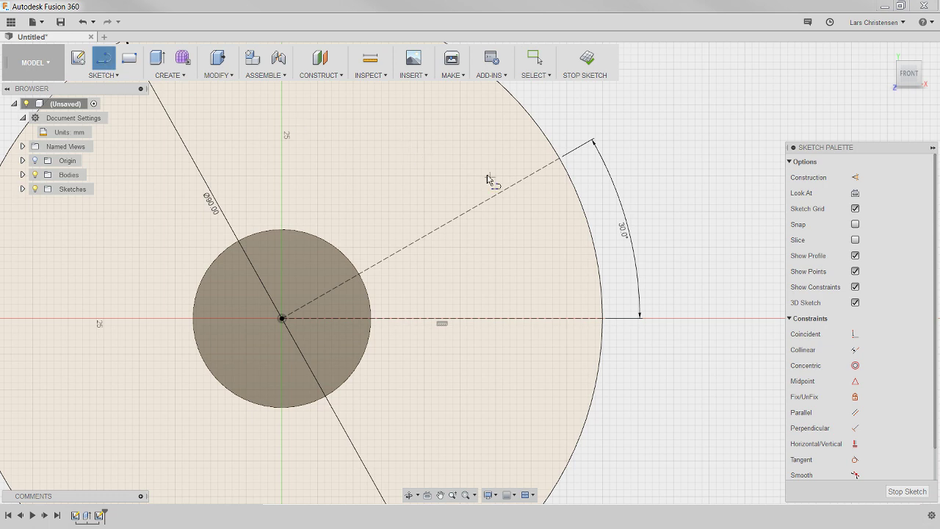
{"action": "left_click", "coordinate": [351, 266]}
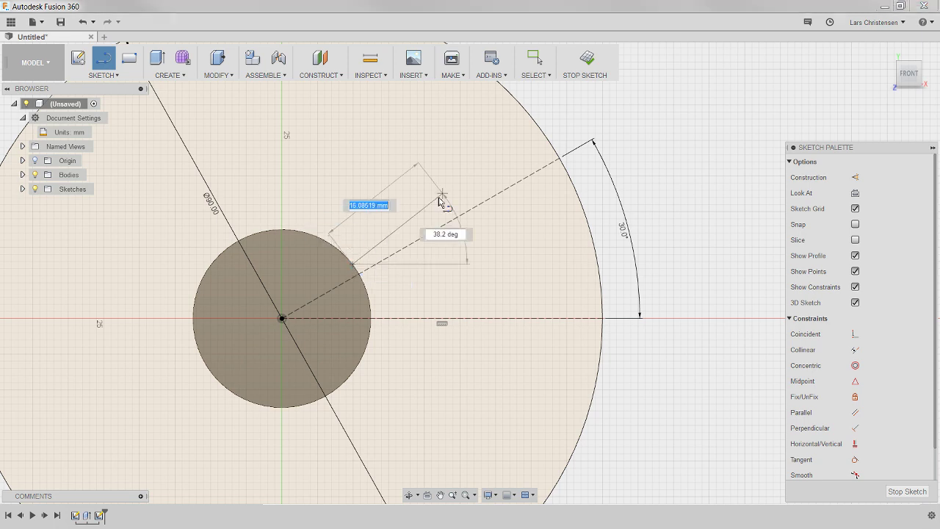
{"action": "double_click", "coordinate": [539, 132]}
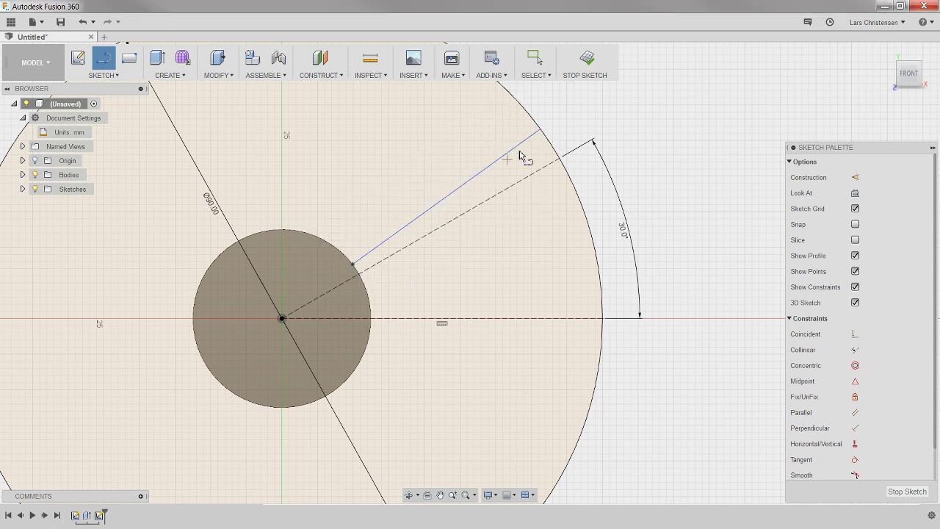
{"action": "left_click", "coordinate": [368, 296]}
{"action": "double_click", "coordinate": [577, 198]}
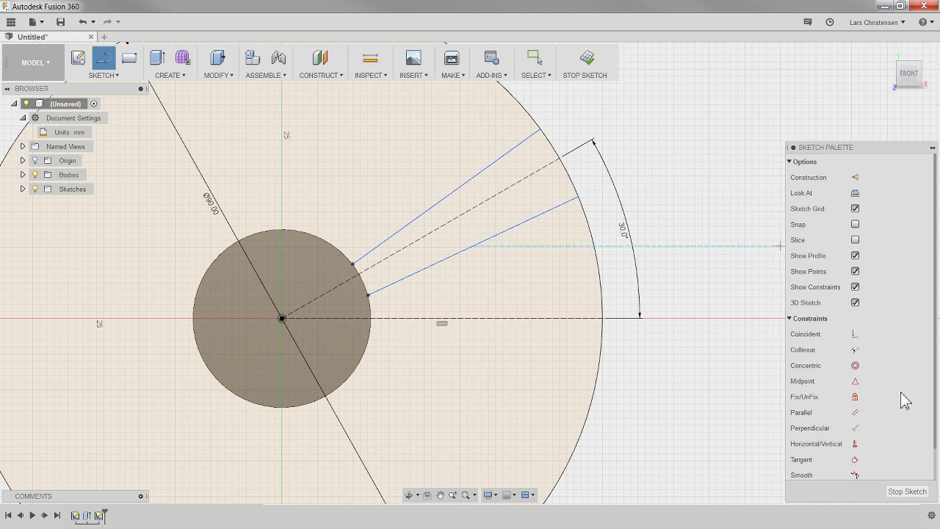
Step: Constrain the two blade lines beside the angled construction line to be equal in length and parallel
{"action": "scroll", "coordinate": [888, 407], "scroll_direction": "down", "scroll_amount": 2}
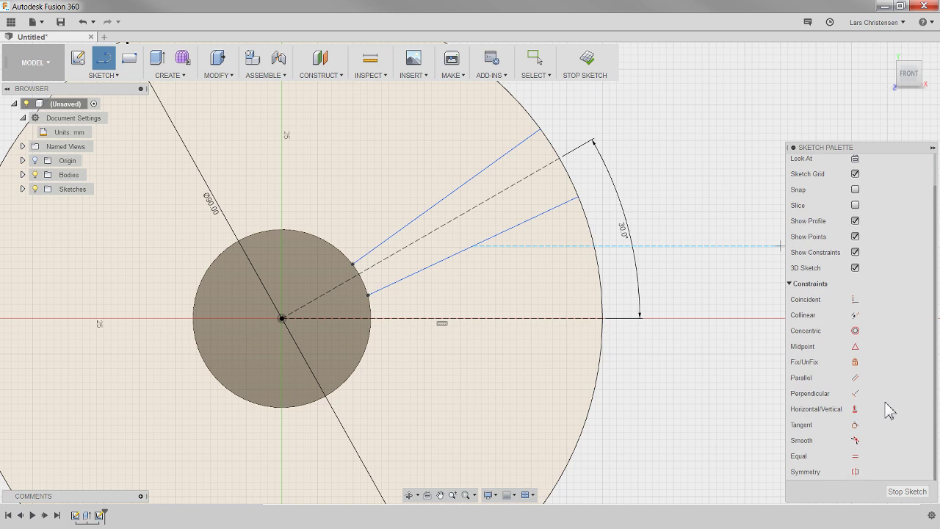
{"action": "left_click", "coordinate": [855, 456]}
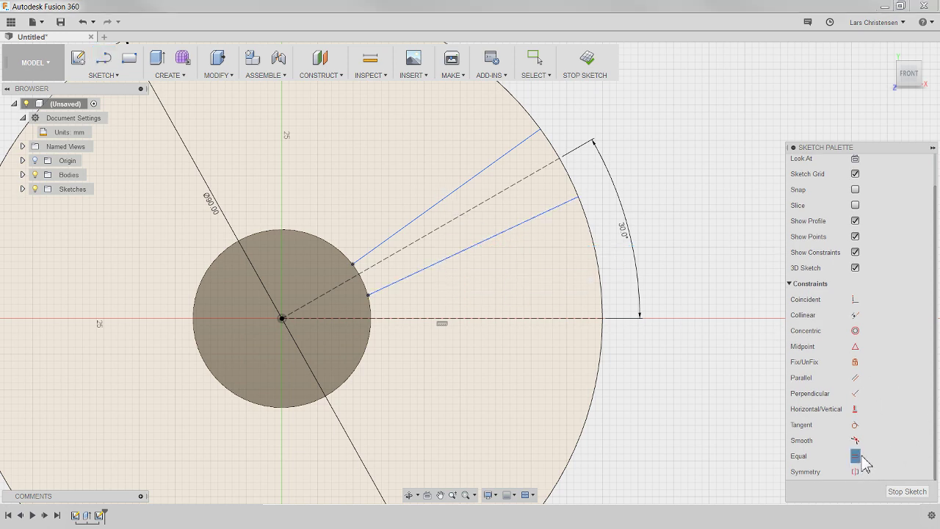
{"action": "left_click", "coordinate": [445, 259]}
{"action": "left_click", "coordinate": [430, 206]}
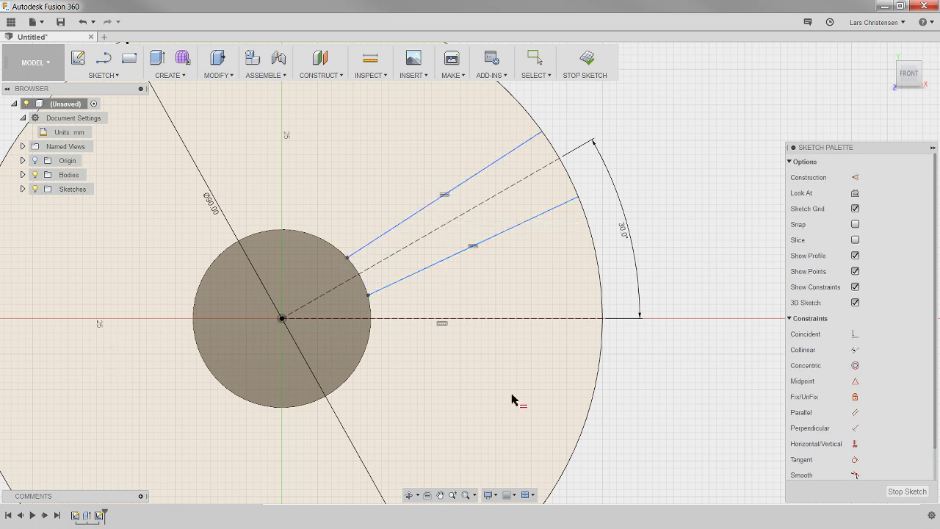
{"action": "left_click", "coordinate": [855, 412]}
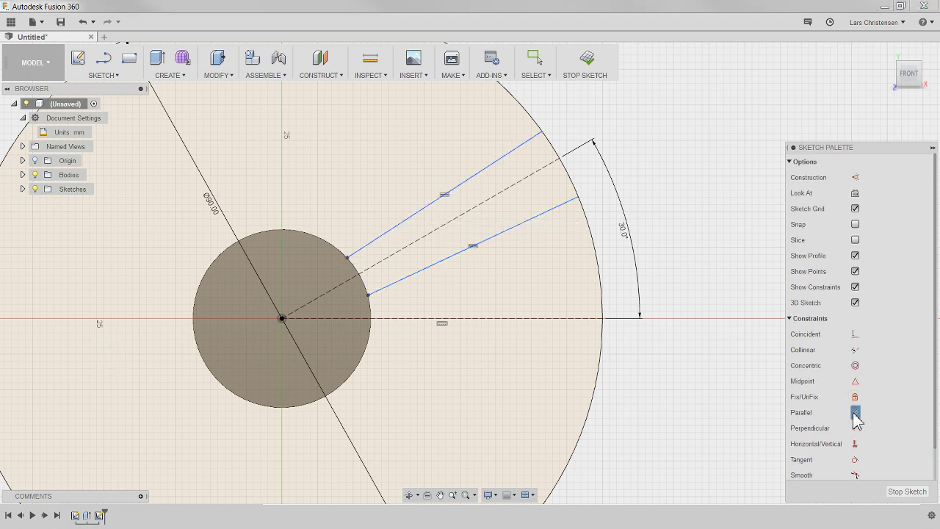
{"action": "left_click", "coordinate": [410, 278]}
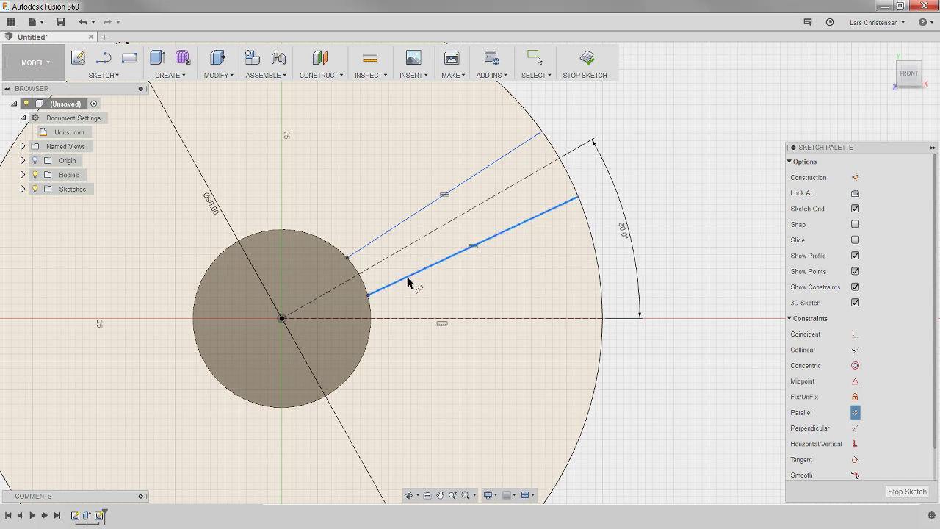
{"action": "left_click", "coordinate": [388, 232]}
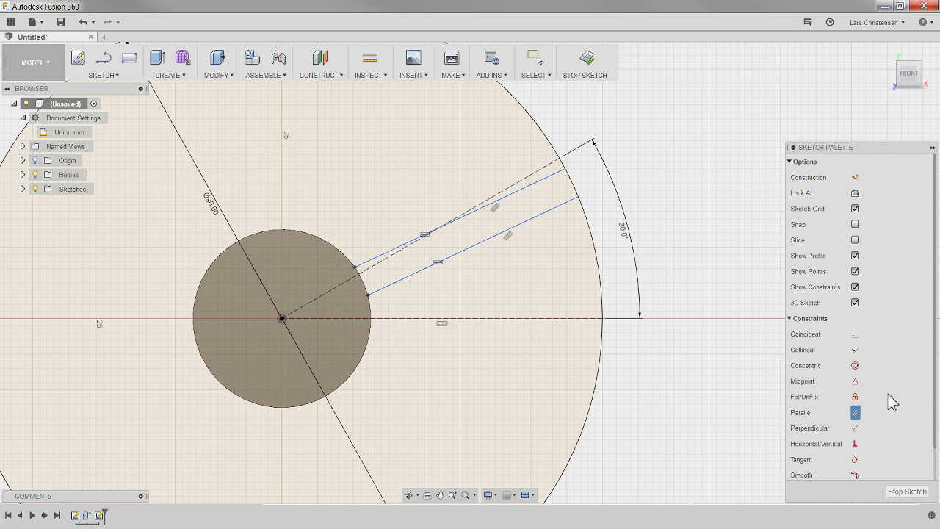
Step: Make the outer endpoints of the two blade lines symmetric about the angled construction line
{"action": "scroll", "coordinate": [887, 394], "scroll_direction": "down", "scroll_amount": 1}
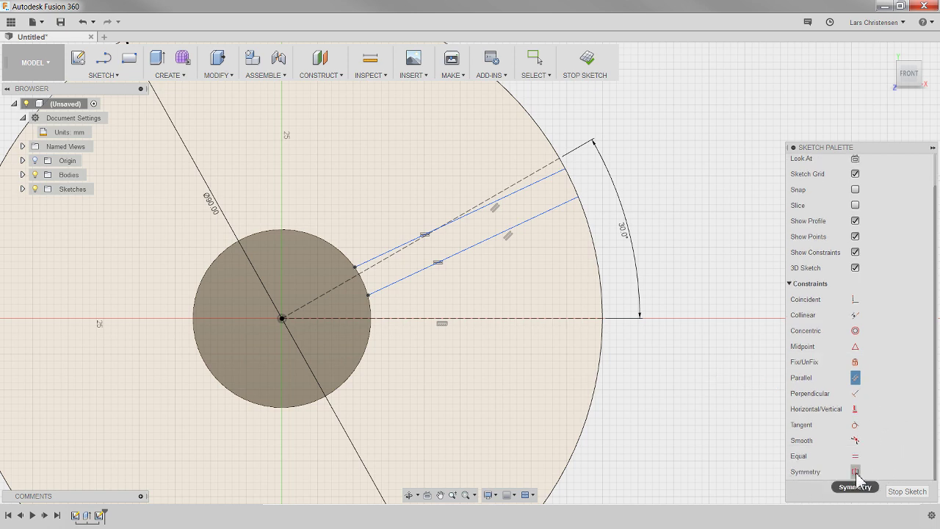
{"action": "scroll", "coordinate": [856, 474], "scroll_direction": "up", "scroll_amount": 1}
{"action": "scroll", "coordinate": [580, 184], "scroll_direction": "up", "scroll_amount": 3}
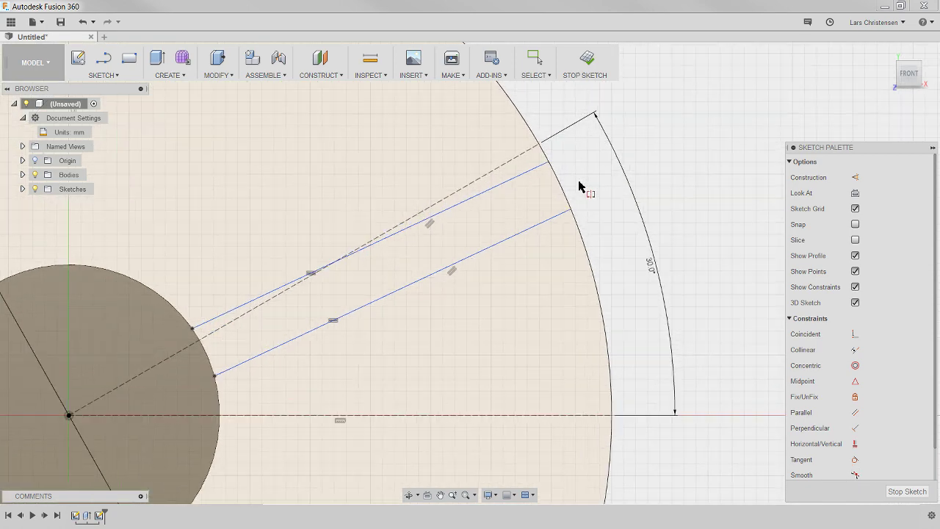
{"action": "left_click", "coordinate": [559, 156]}
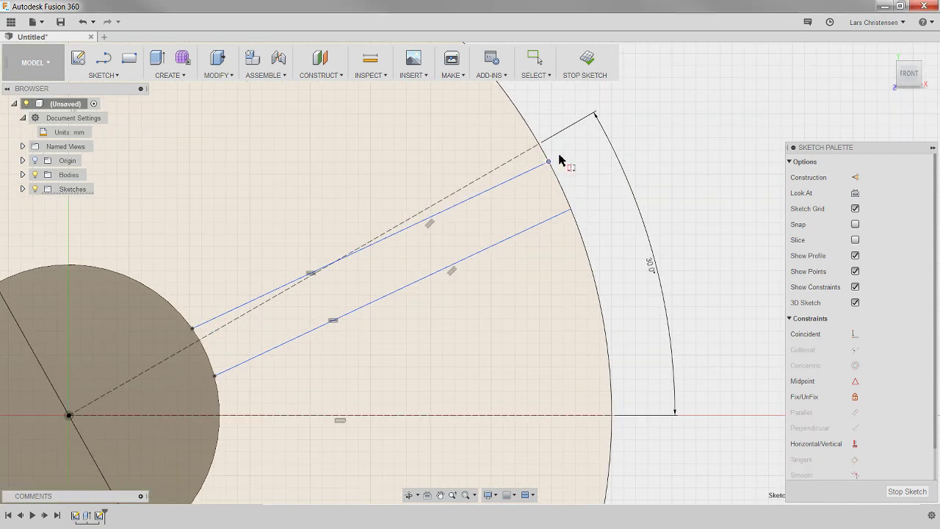
{"action": "left_click", "coordinate": [572, 210], "text": "shift"}
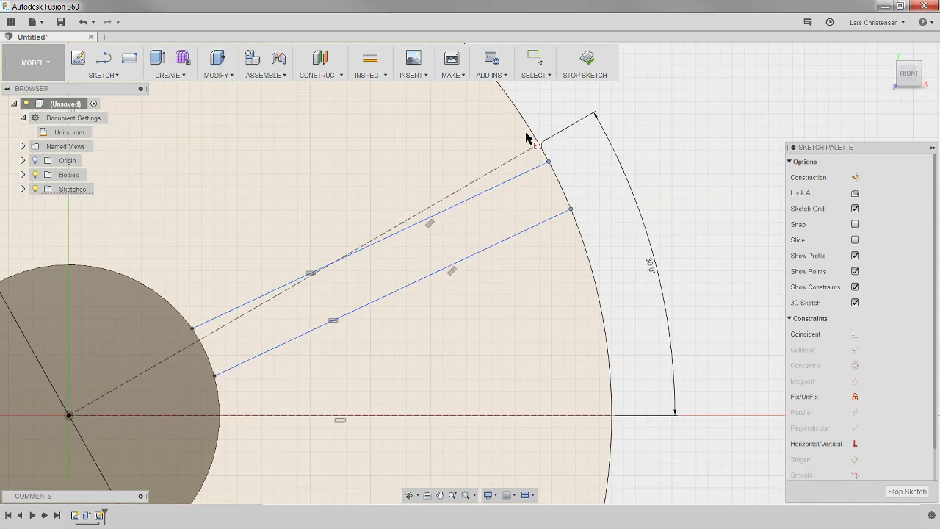
{"action": "left_click", "coordinate": [505, 167]}
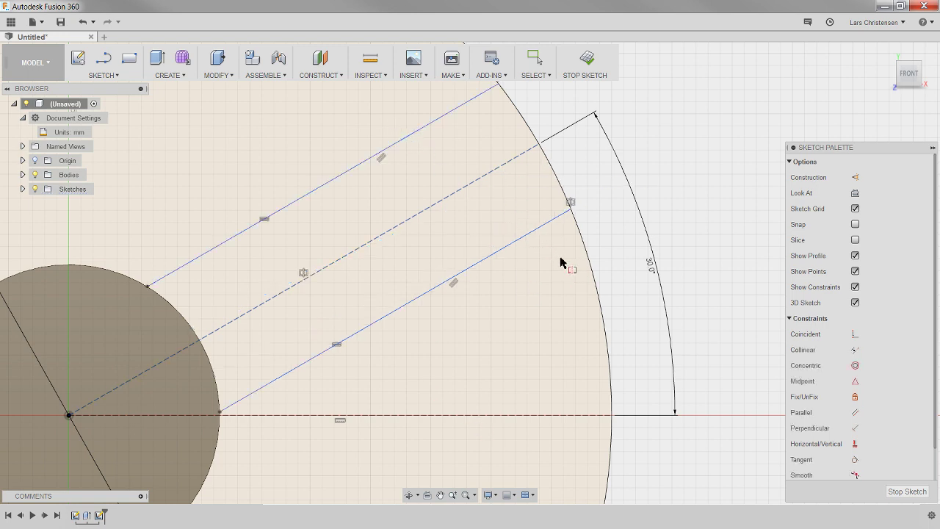
{"action": "key", "text": "Escape"}
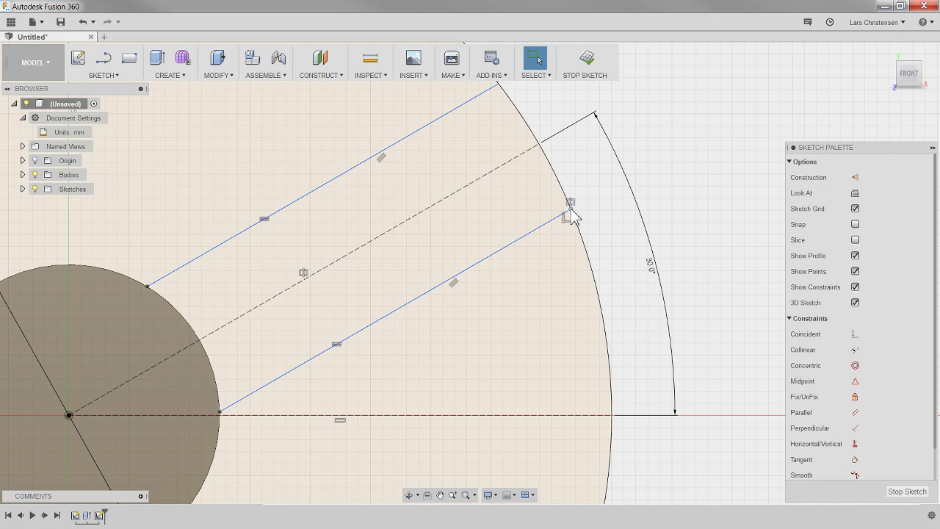
Step: Pull the lower blade line's outer endpoint toward the angled construction line to narrow the blade strip
{"action": "mouse_move", "coordinate": [570, 210]}
{"action": "left_mouse_down"}
{"action": "mouse_move", "coordinate": [552, 174]}
{"action": "mouse_move", "coordinate": [587, 235]}
{"action": "mouse_move", "coordinate": [552, 174]}
{"action": "mouse_move", "coordinate": [563, 203]}
{"action": "left_mouse_up"}
{"action": "scroll", "coordinate": [647, 250], "scroll_direction": "down", "scroll_amount": 3}
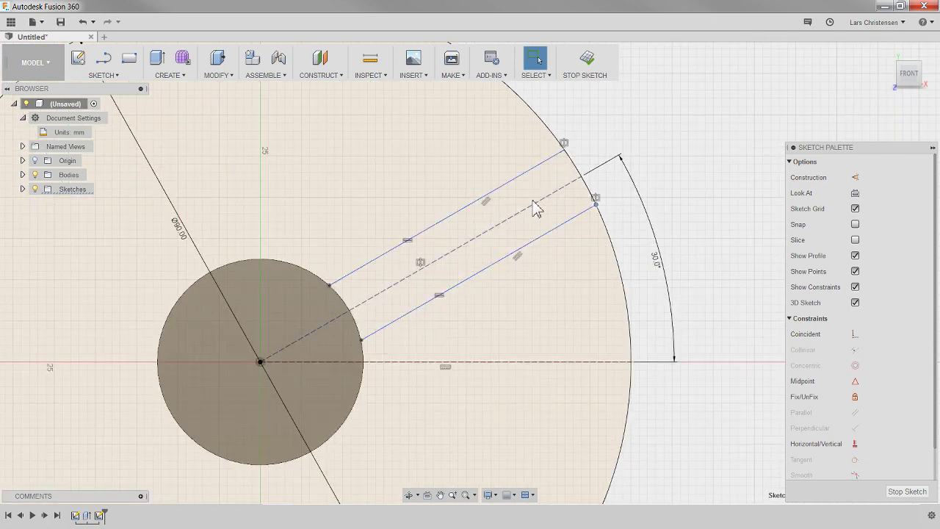
{"action": "left_click", "coordinate": [536, 209]}
{"action": "scroll", "coordinate": [316, 261], "scroll_direction": "up", "scroll_amount": 2}
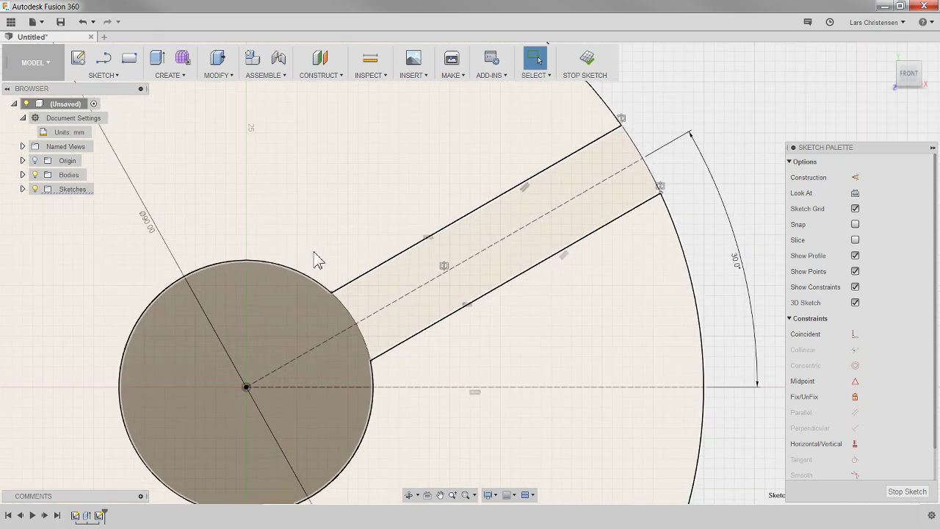
{"action": "scroll", "coordinate": [316, 261], "scroll_direction": "down", "scroll_amount": 2}
Step: Dimension the distance between the two parallel blade lines as 1 mm
{"action": "left_click", "coordinate": [541, 183]}
{"action": "key", "text": "d"}
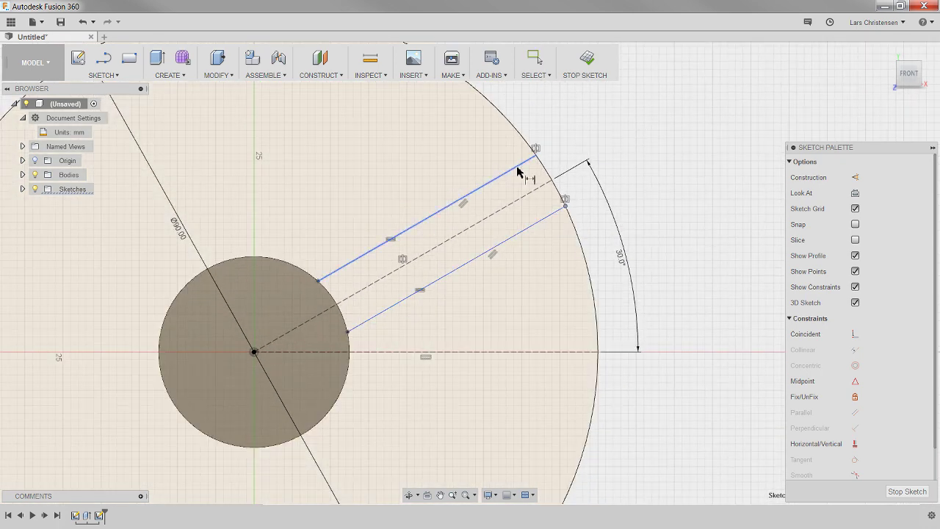
{"action": "left_click", "coordinate": [535, 150]}
{"action": "left_click", "coordinate": [551, 213]}
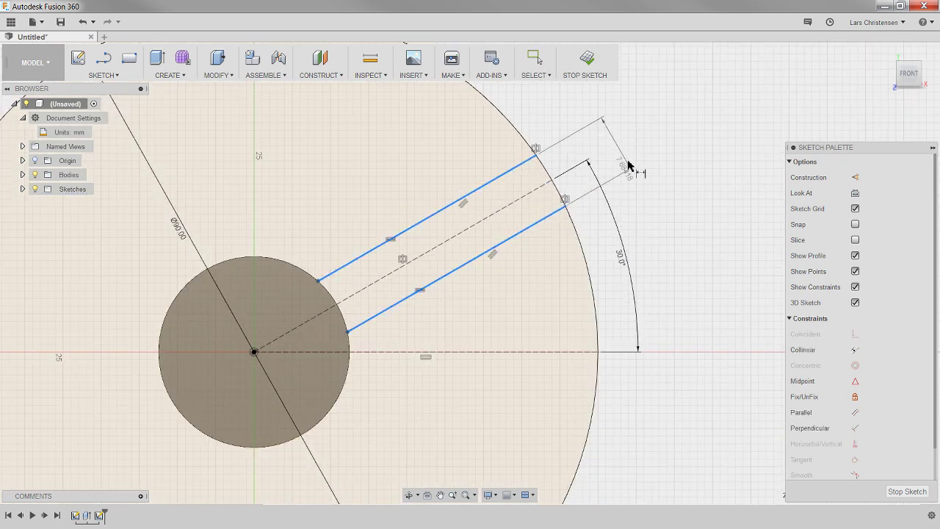
{"action": "left_click", "coordinate": [644, 192]}
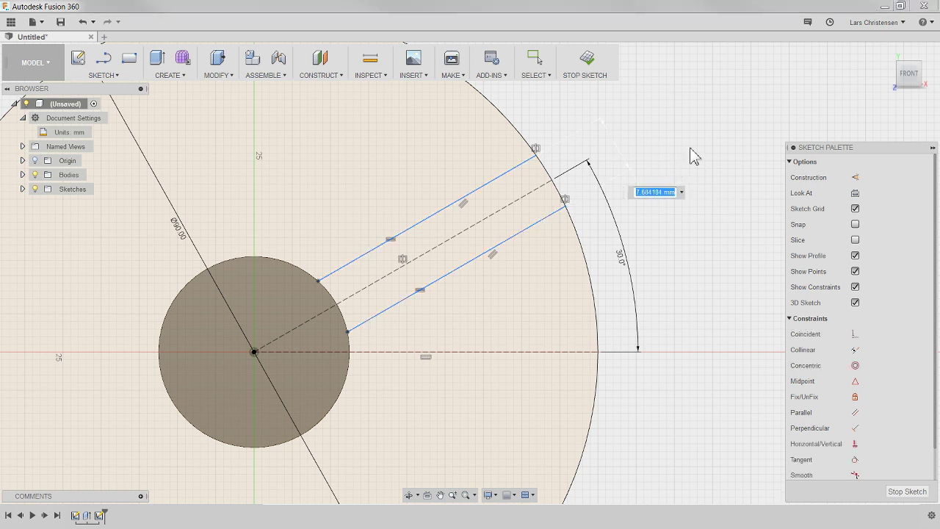
{"action": "type", "text": "1."}
{"action": "key", "text": "Return"}
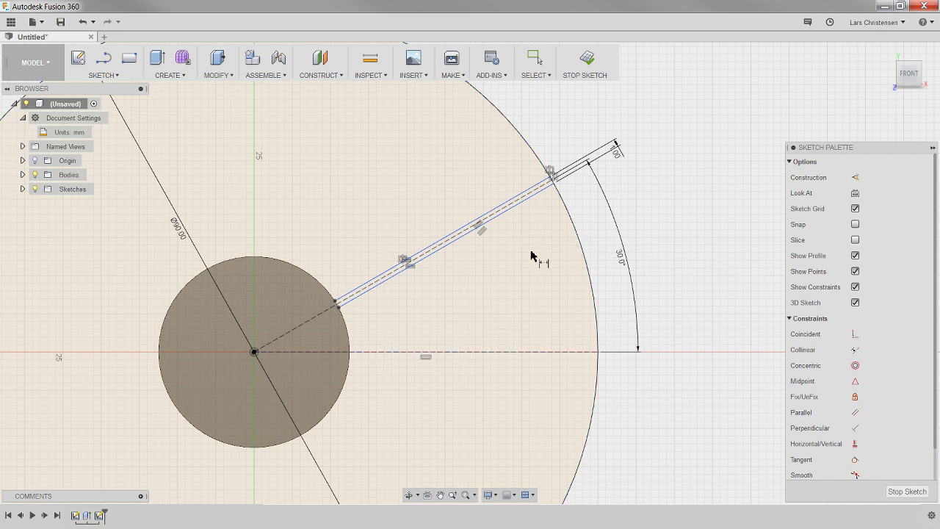
{"action": "key", "text": "Escape"}
Step: Examine the two blade lines and their endpoints at the hub's edge and the outer circle
{"action": "scroll", "coordinate": [414, 233], "scroll_direction": "up", "scroll_amount": 5}
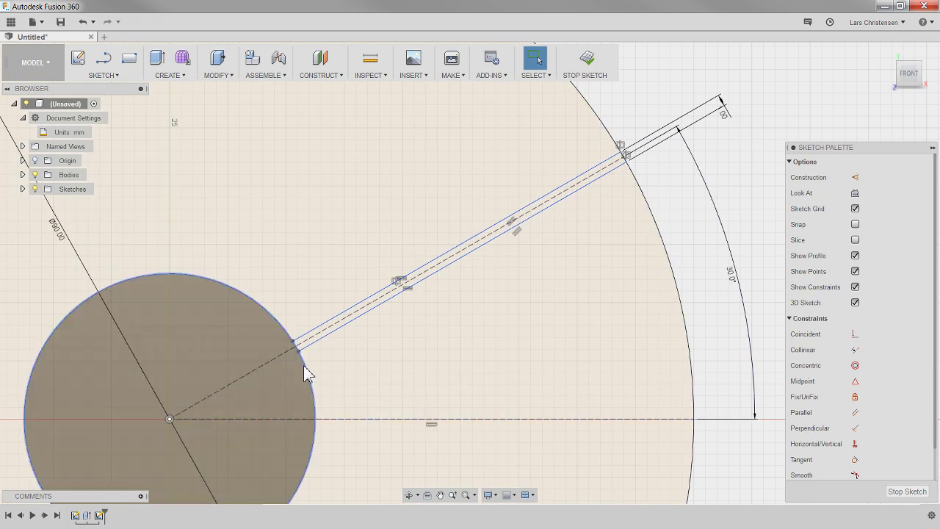
{"action": "left_click", "coordinate": [299, 356]}
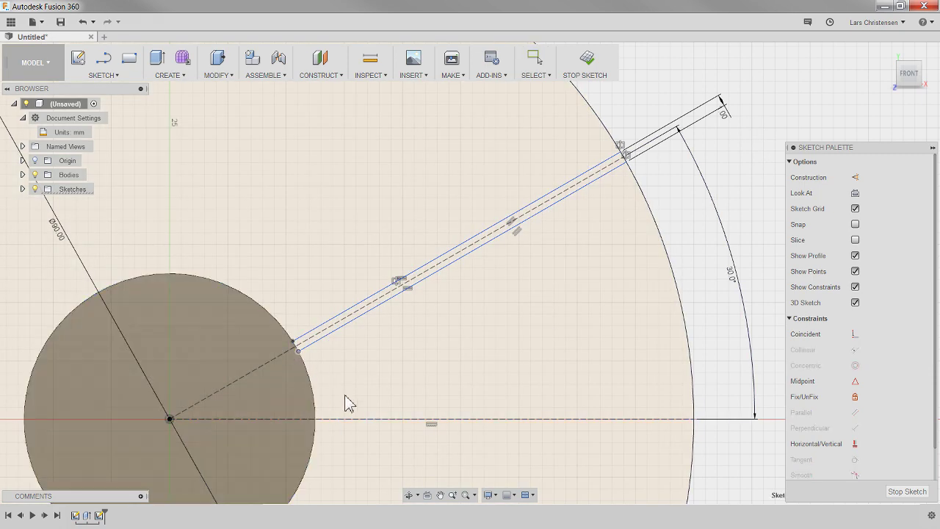
{"action": "left_click", "coordinate": [293, 341]}
{"action": "left_click", "coordinate": [656, 176]}
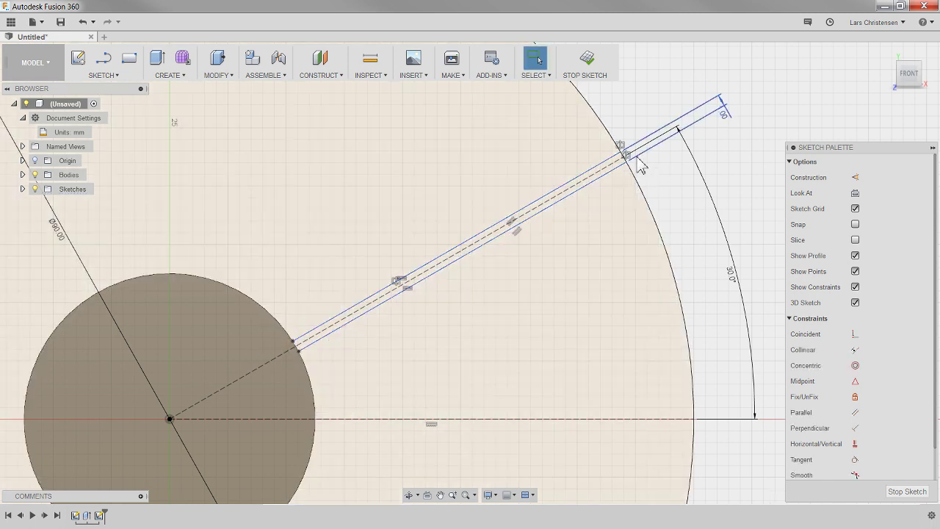
{"action": "left_click", "coordinate": [627, 169]}
{"action": "left_click", "coordinate": [686, 193]}
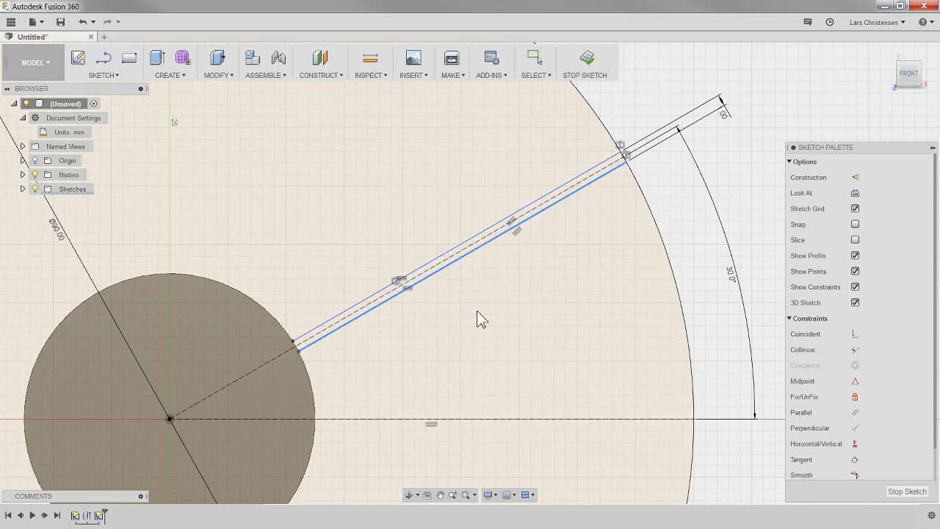
{"action": "scroll", "coordinate": [408, 181], "scroll_direction": "down", "scroll_amount": 2}
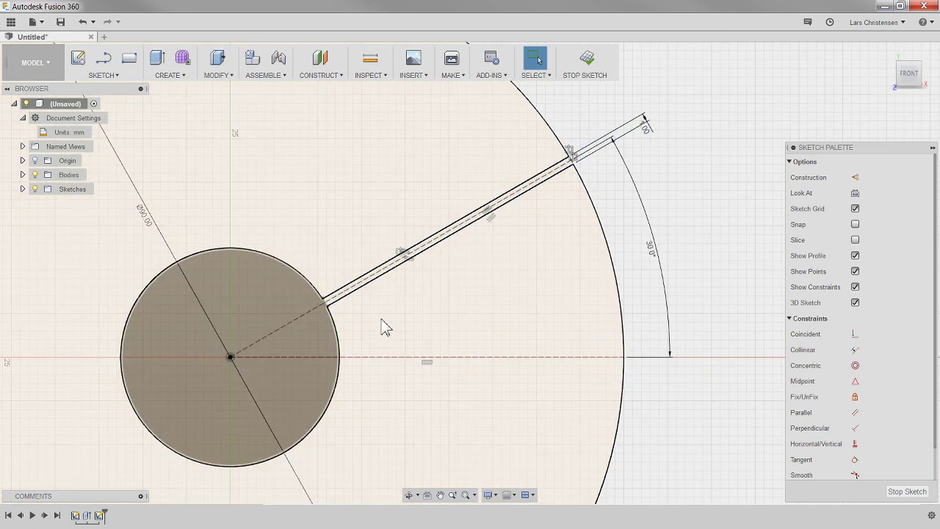
{"action": "left_click", "coordinate": [500, 202]}
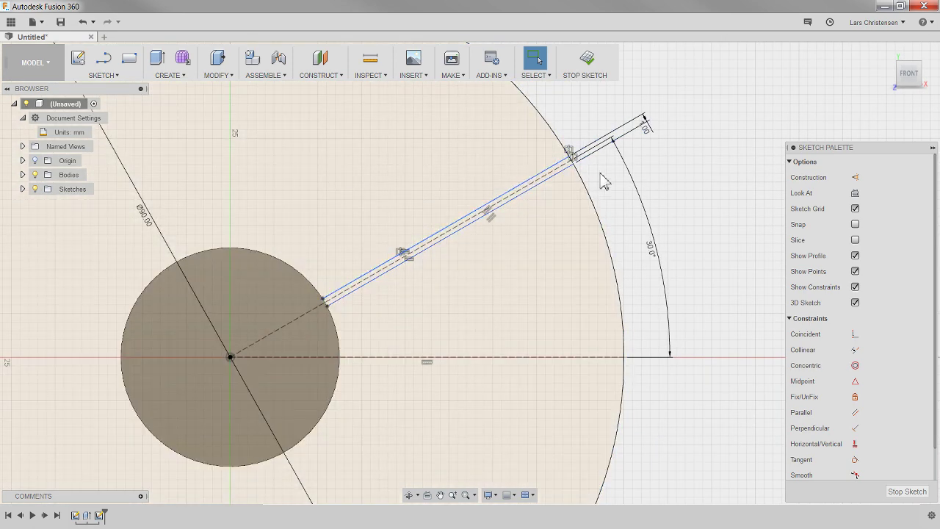
{"action": "left_click", "coordinate": [549, 284]}
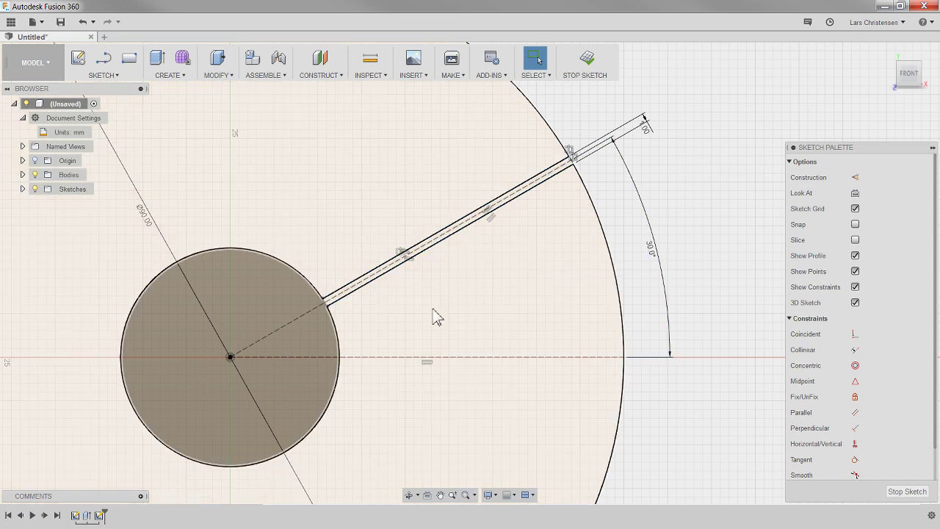
{"action": "left_click", "coordinate": [458, 230]}
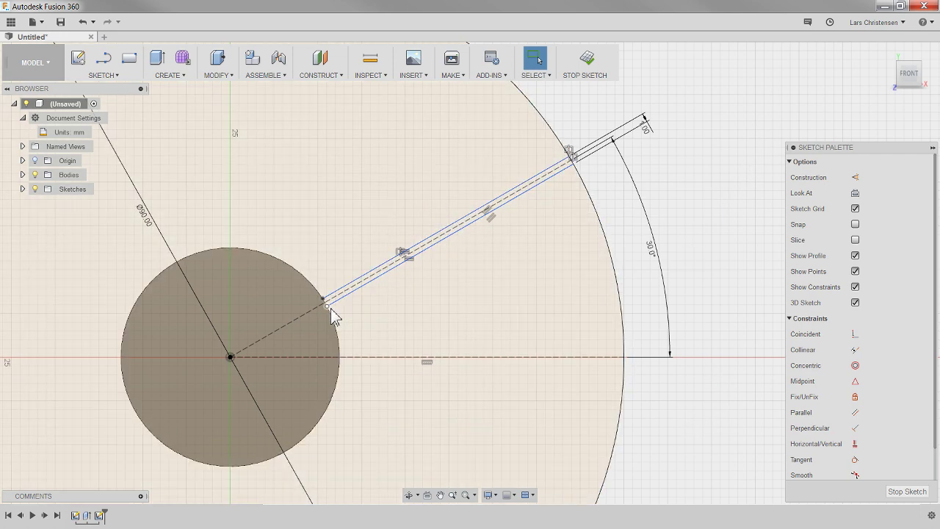
Step: Finish the blade sketch and start a new sketch on the hub's opposite end face
{"action": "left_click", "coordinate": [908, 492]}
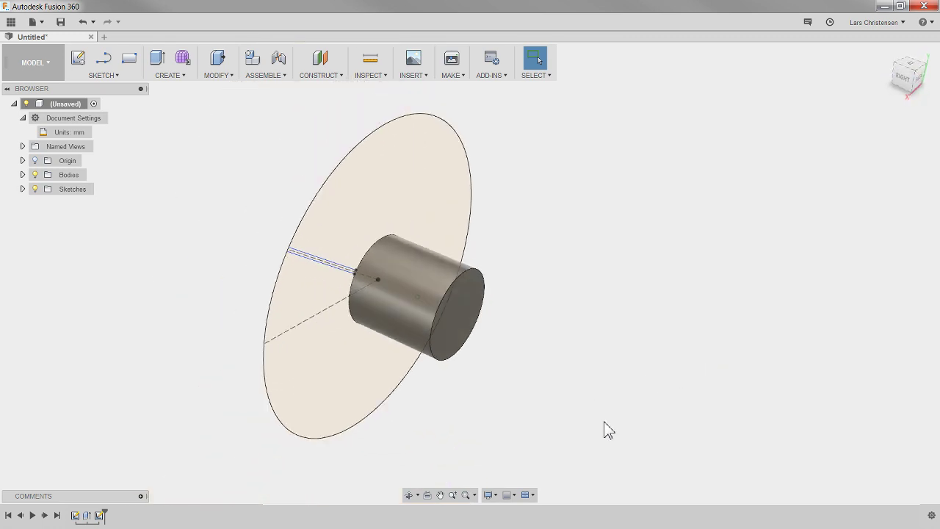
{"action": "right_click", "coordinate": [448, 309]}
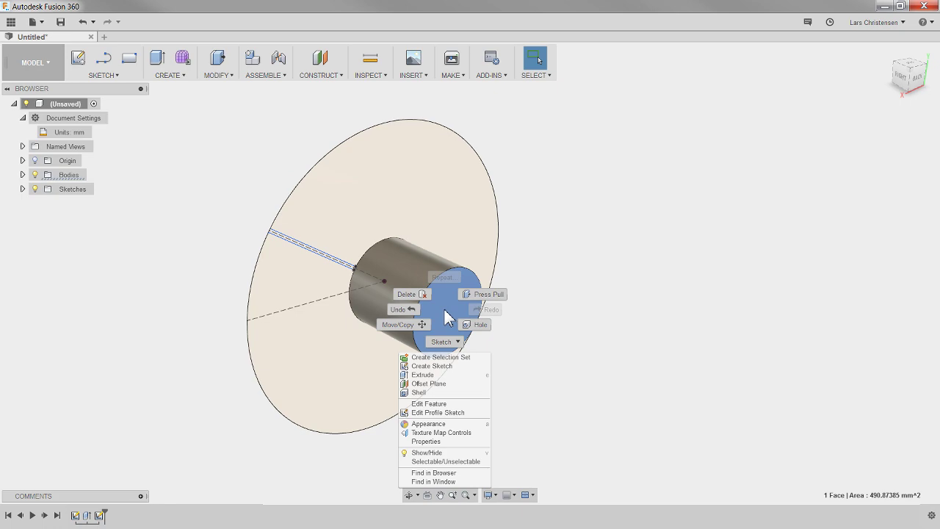
{"action": "left_click", "coordinate": [436, 367]}
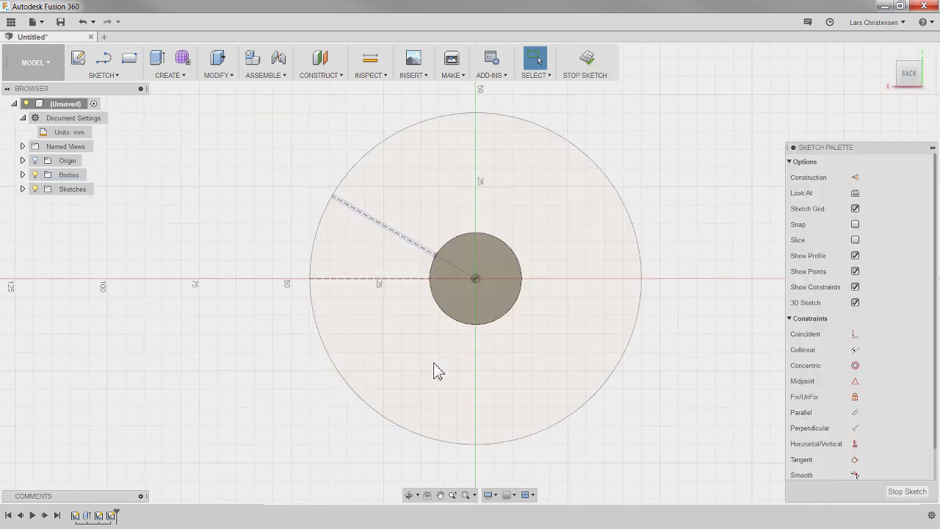
{"action": "scroll", "coordinate": [329, 309], "scroll_direction": "up", "scroll_amount": 2}
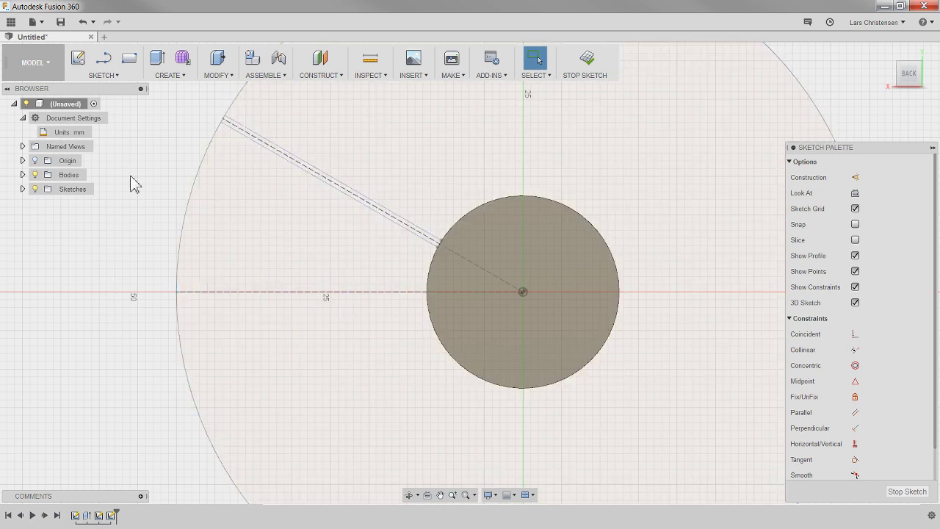
{"action": "left_click", "coordinate": [103, 59]}
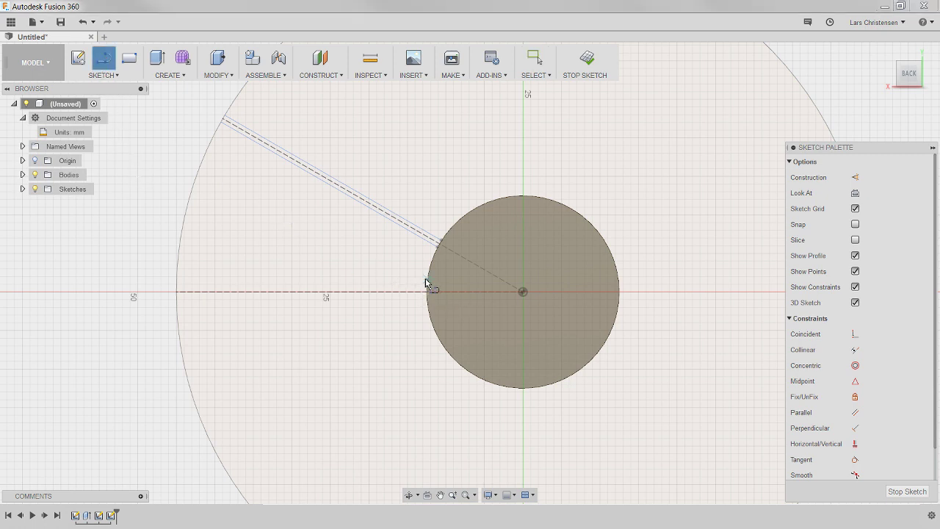
{"action": "left_click", "coordinate": [427, 279]}
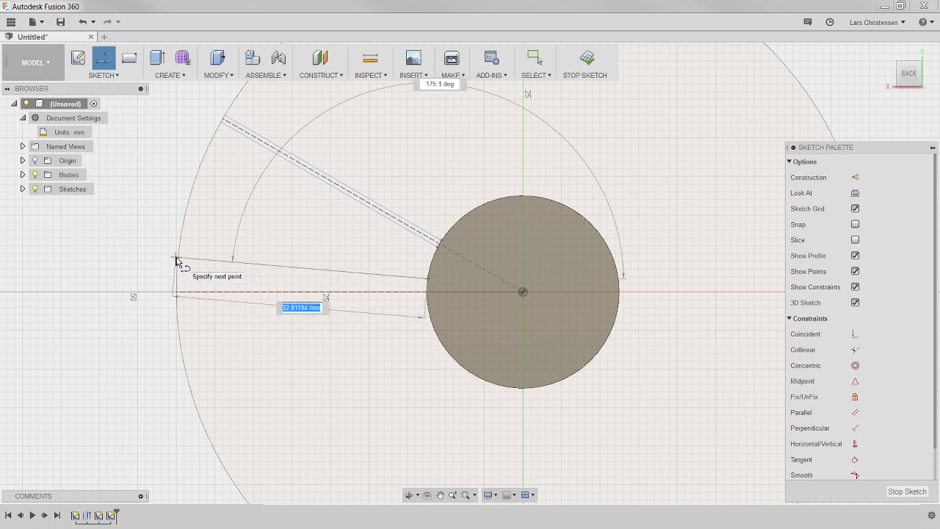
{"action": "key", "text": "Escape"}
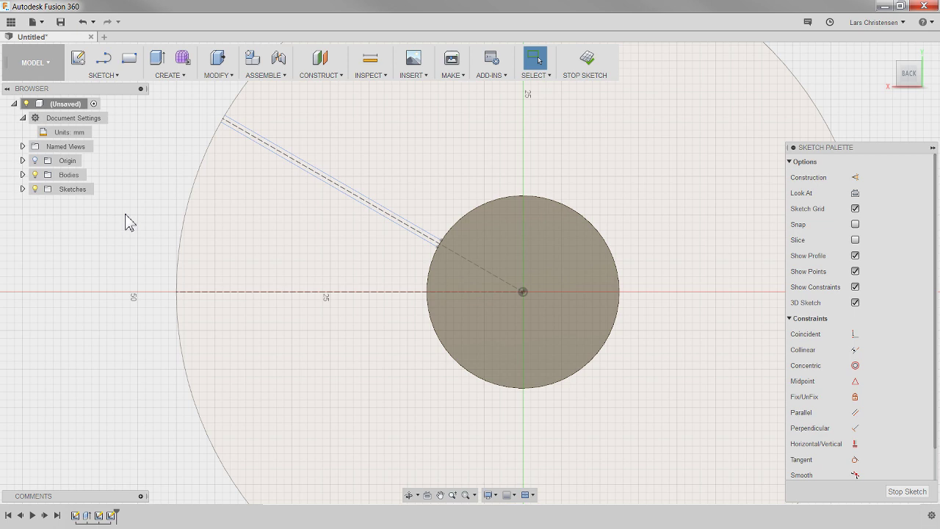
Step: Project the 90 mm outer circle and the horizontal construction line into the new sketch
{"action": "key", "text": "p"}
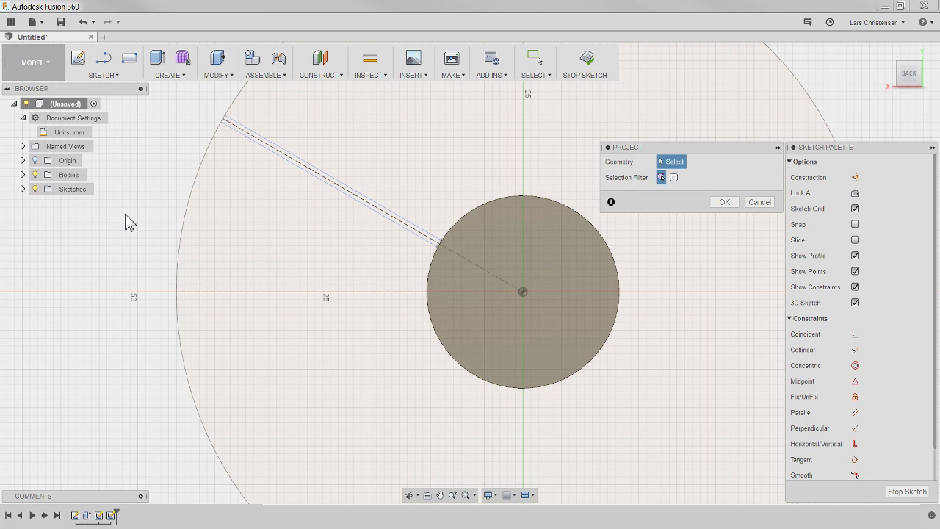
{"action": "left_click", "coordinate": [184, 232]}
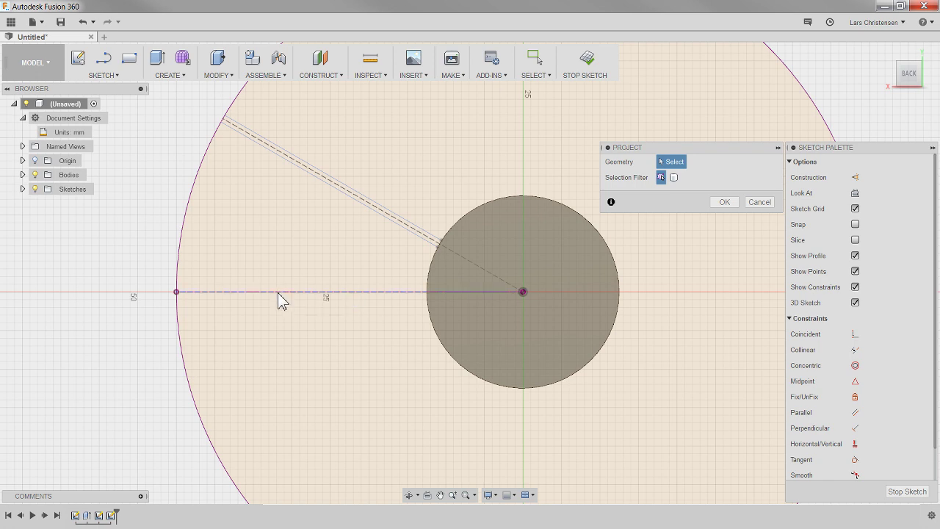
{"action": "left_click", "coordinate": [723, 203]}
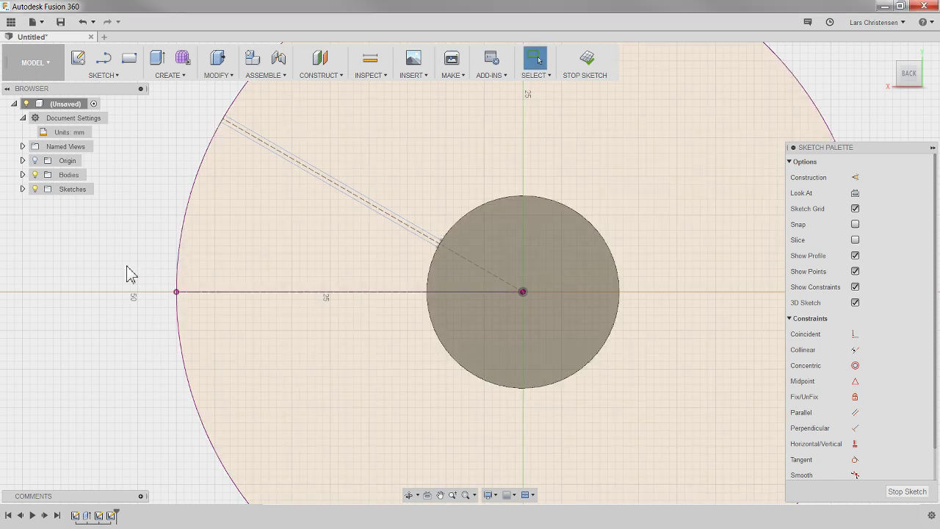
Step: Draw two lines about 33 mm long from the hub's edge to the outer circle, above and below the horizontal construction line
{"action": "key", "text": "l"}
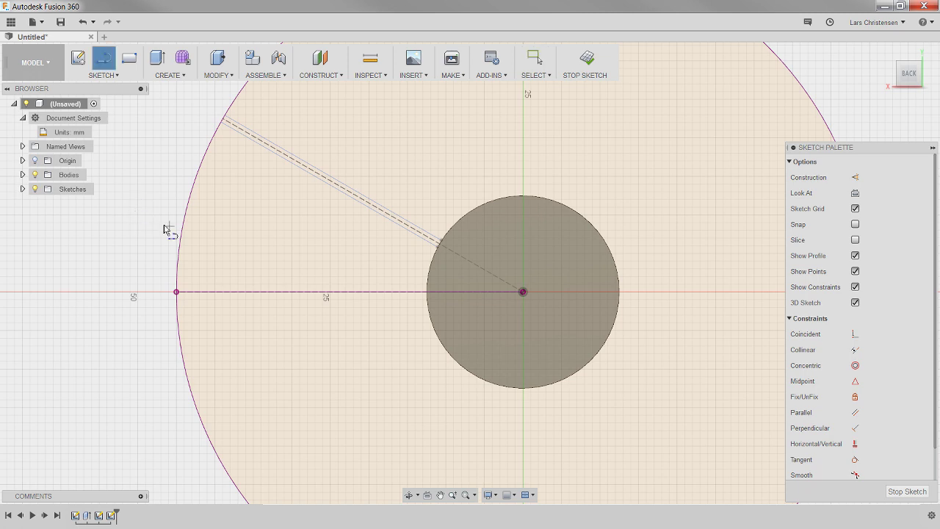
{"action": "left_click", "coordinate": [428, 279]}
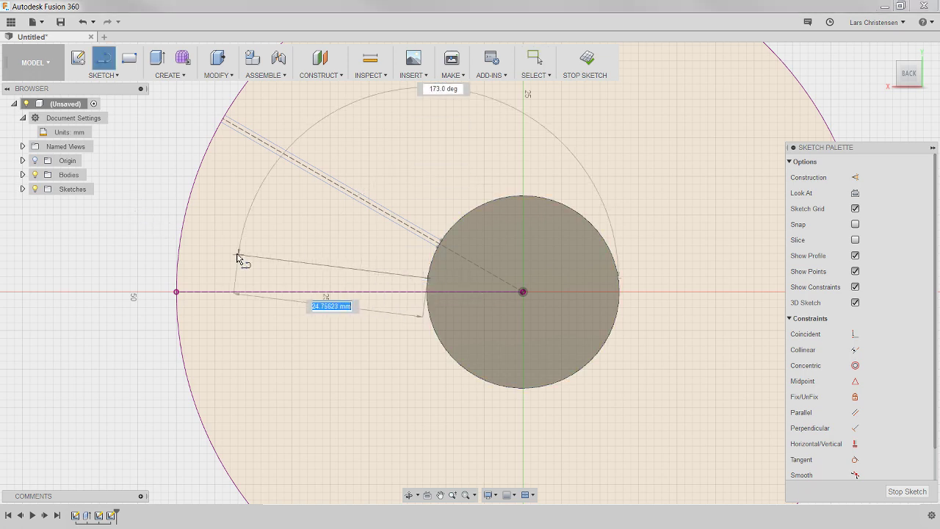
{"action": "left_click", "coordinate": [179, 248]}
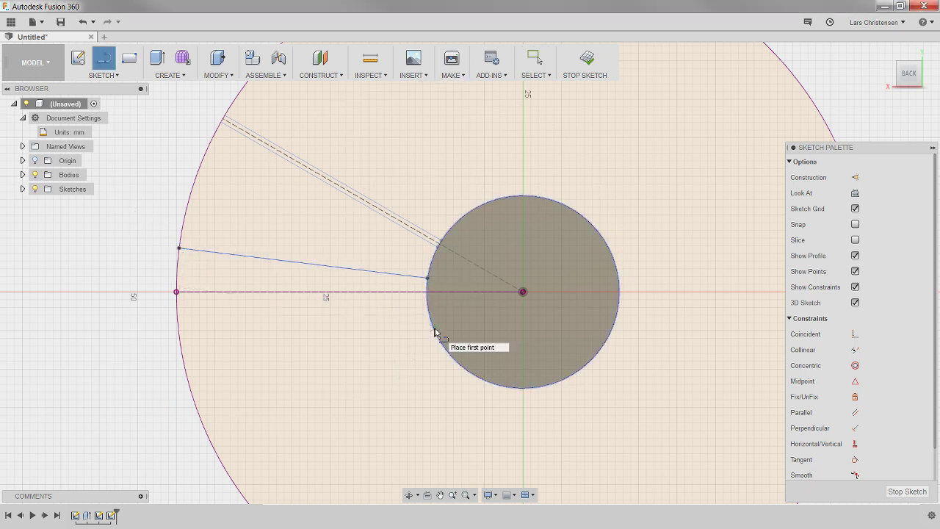
{"action": "left_click_drag", "start_coordinate": [434, 330], "coordinate": [208, 365]}
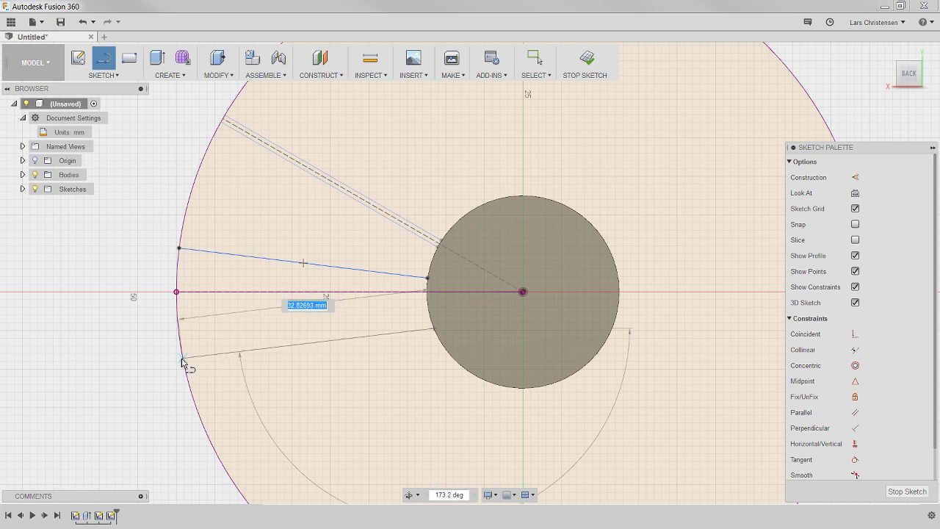
{"action": "double_click", "coordinate": [183, 358]}
{"action": "key", "text": "Escape"}
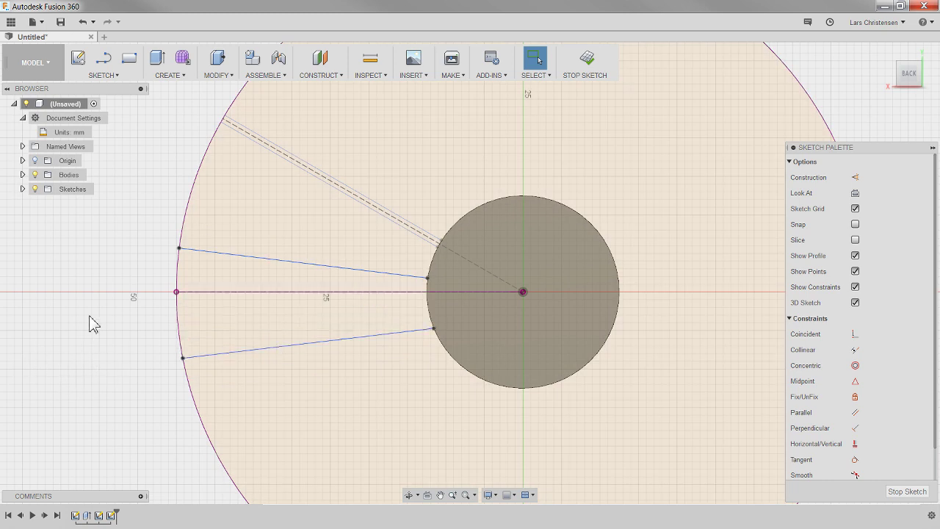
Step: Constrain the two new blade lines to be equal in length and parallel to each other
{"action": "scroll", "coordinate": [894, 380], "scroll_direction": "down", "scroll_amount": 1}
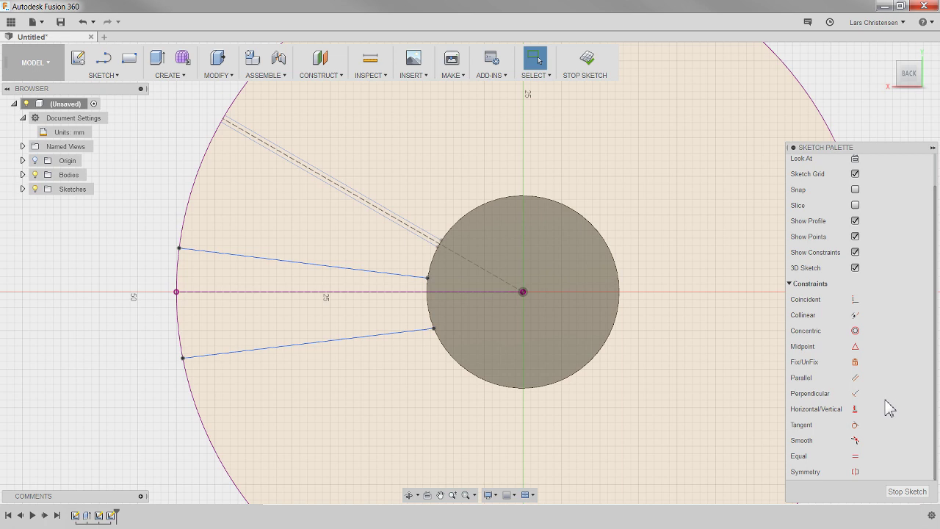
{"action": "left_click", "coordinate": [855, 456]}
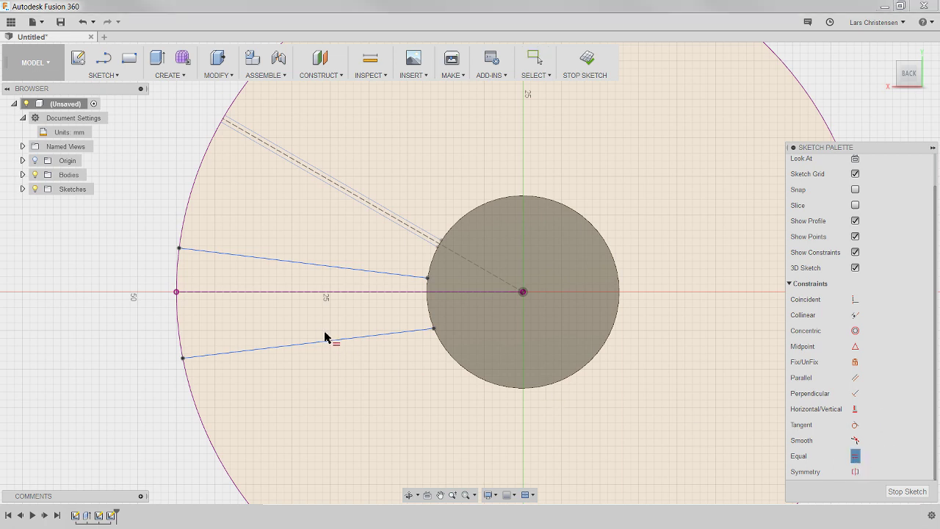
{"action": "left_click", "coordinate": [326, 339]}
{"action": "left_click", "coordinate": [288, 263]}
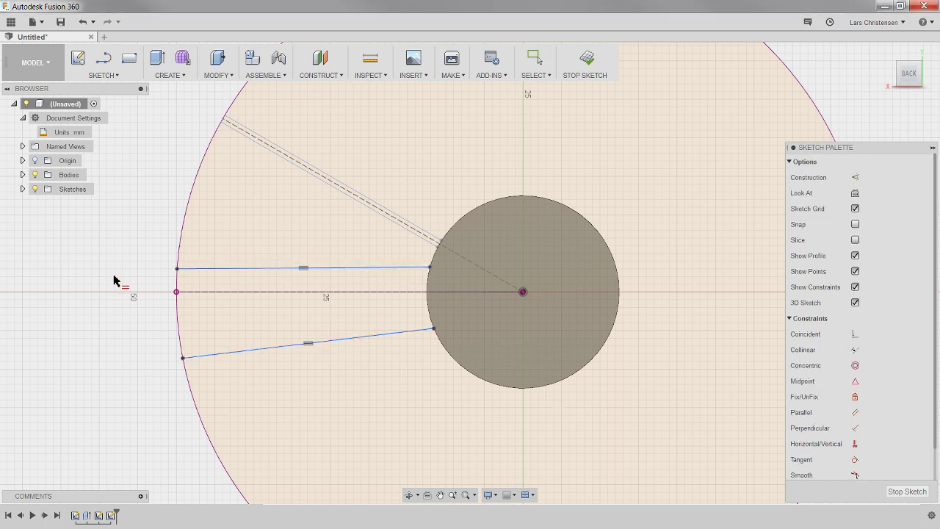
{"action": "left_click", "coordinate": [854, 413]}
{"action": "left_click", "coordinate": [360, 338]}
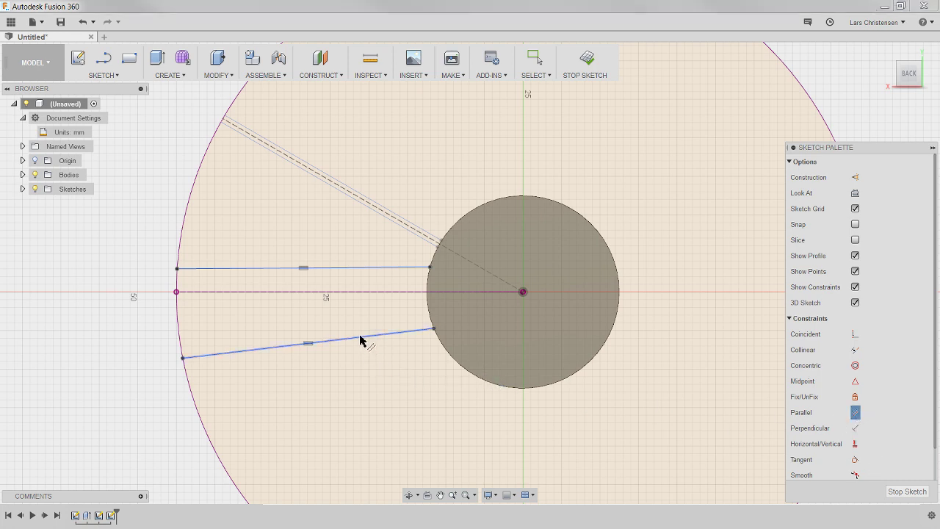
{"action": "left_click", "coordinate": [346, 269]}
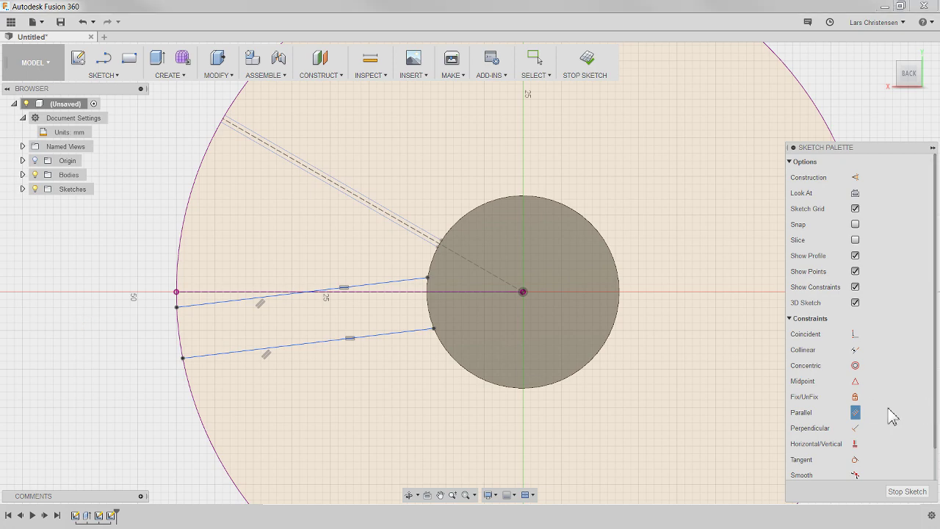
Step: Make the outer endpoints of the two new blade lines symmetric about the projected horizontal line
{"action": "scroll", "coordinate": [896, 422], "scroll_direction": "down", "scroll_amount": 2}
{"action": "key", "text": "Escape"}
{"action": "scroll", "coordinate": [111, 314], "scroll_direction": "up", "scroll_amount": 3}
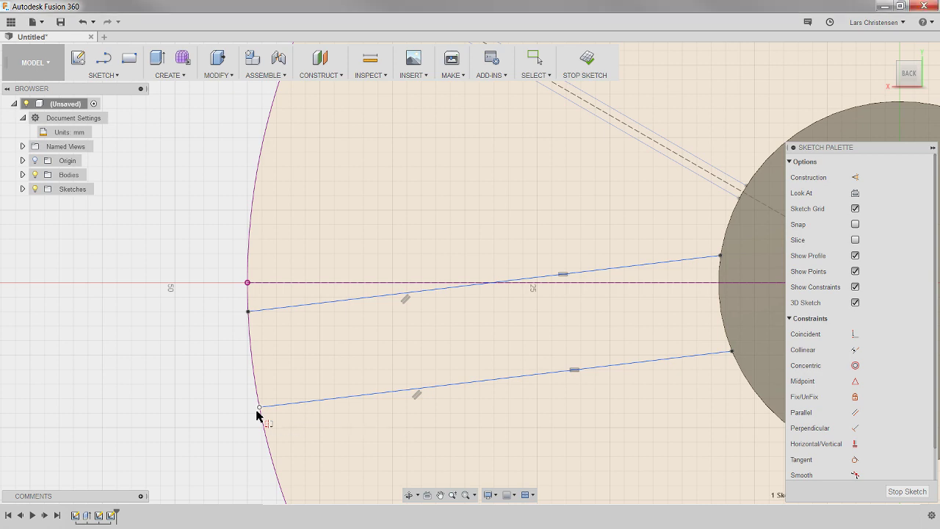
{"action": "left_click", "coordinate": [259, 406]}
{"action": "left_click", "coordinate": [247, 312]}
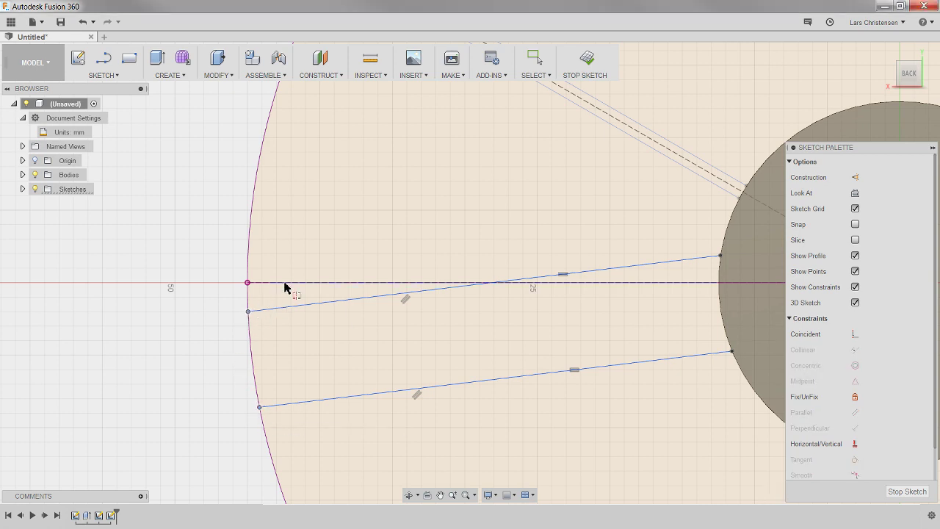
{"action": "left_click", "coordinate": [286, 285]}
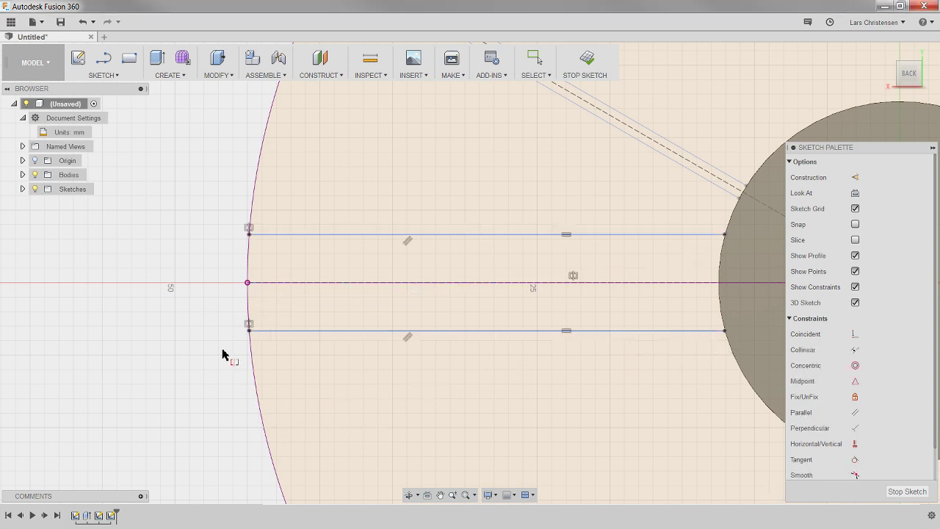
{"action": "scroll", "coordinate": [267, 368], "scroll_direction": "down", "scroll_amount": 5}
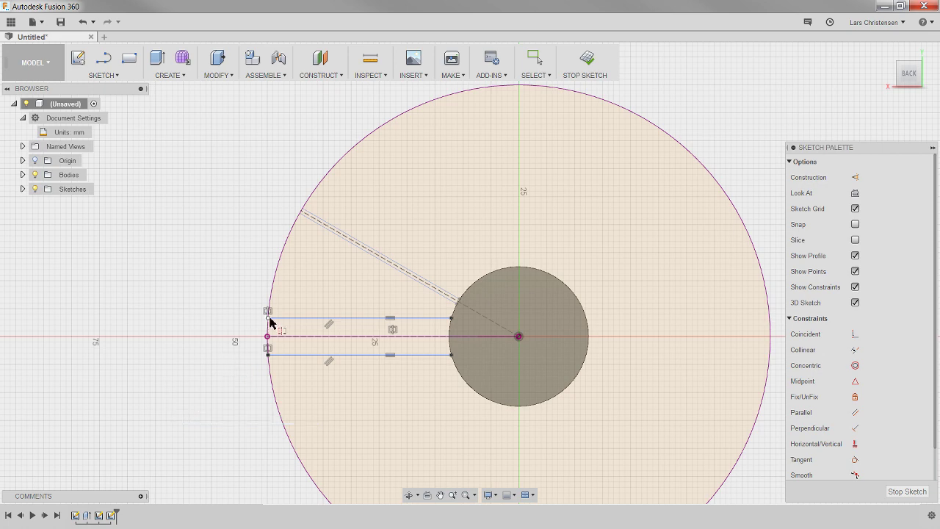
{"action": "scroll", "coordinate": [217, 393], "scroll_direction": "up", "scroll_amount": 2}
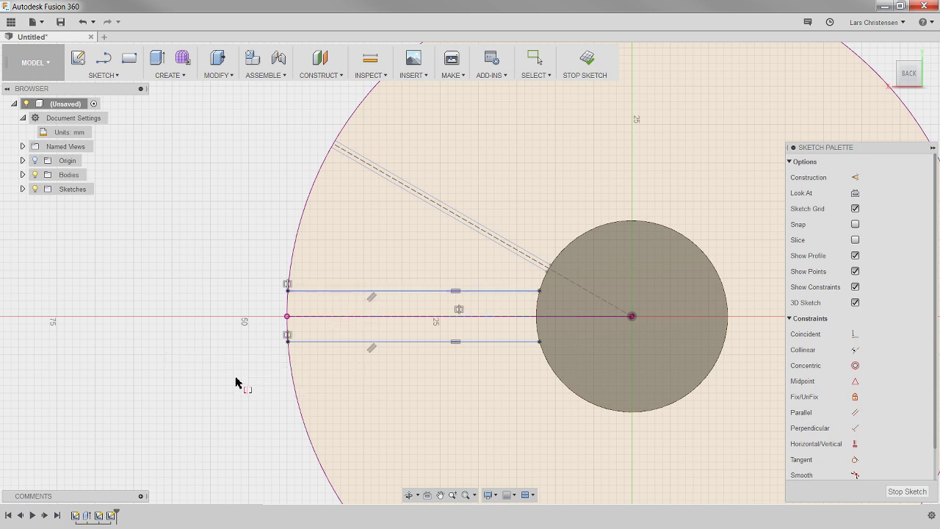
Step: Show the dimensions of Sketch2 and move its 1.00 dimension text clear of the angled blade
{"action": "left_click", "coordinate": [23, 189]}
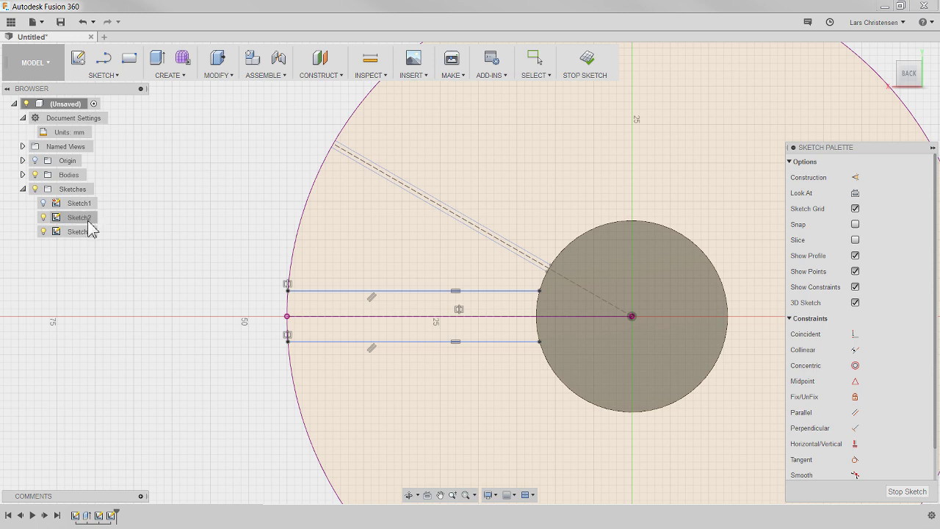
{"action": "key", "text": "Escape"}
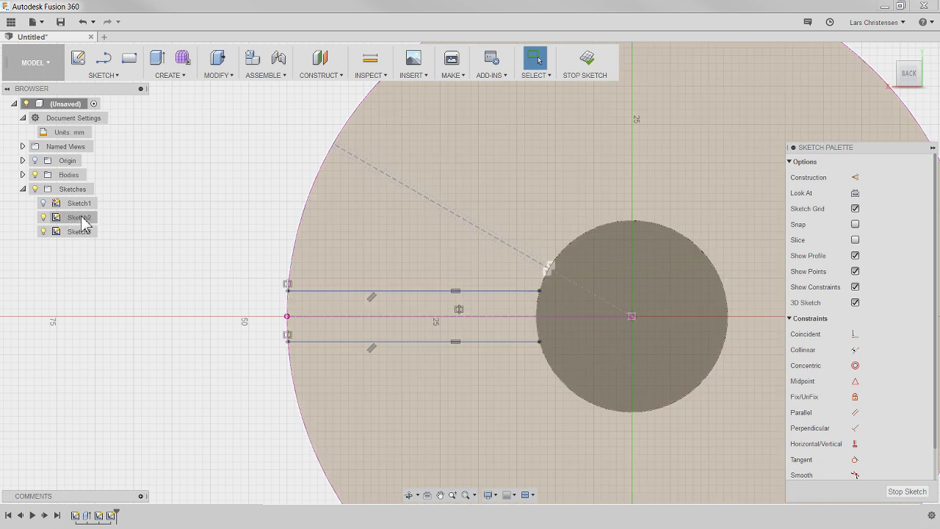
{"action": "right_click", "coordinate": [80, 220]}
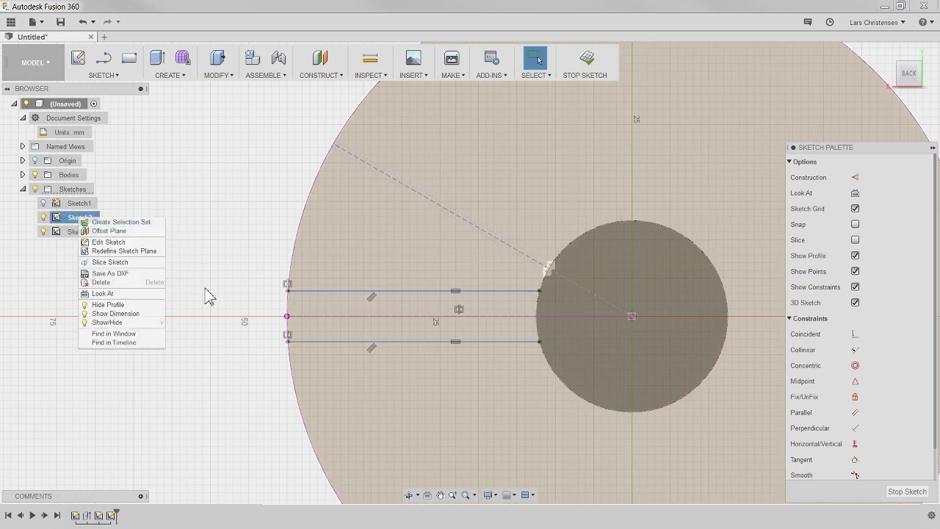
{"action": "left_click", "coordinate": [116, 314]}
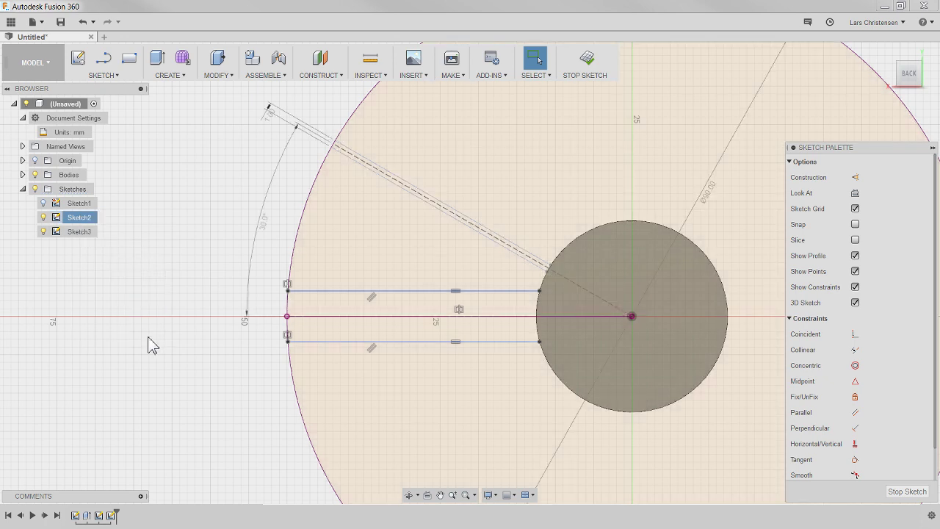
{"action": "scroll", "coordinate": [144, 347], "scroll_direction": "down", "scroll_amount": 1}
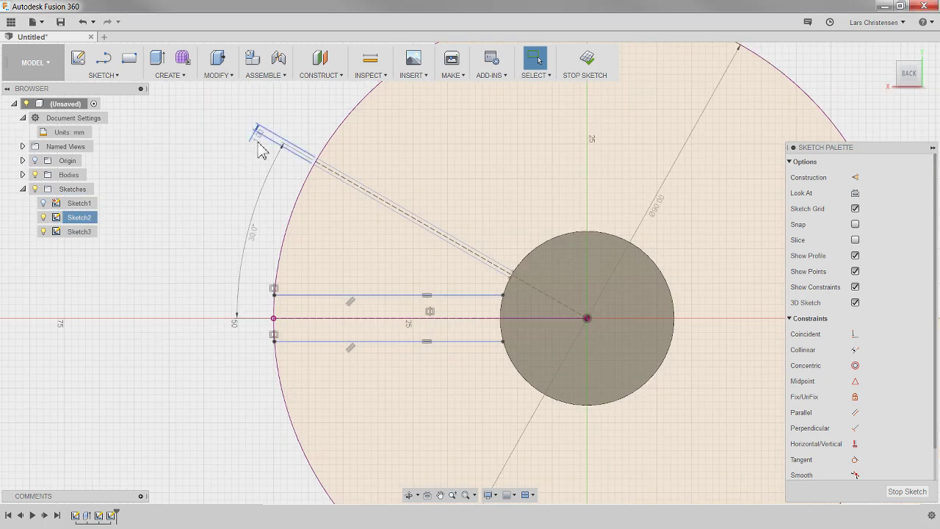
{"action": "key", "text": "Escape"}
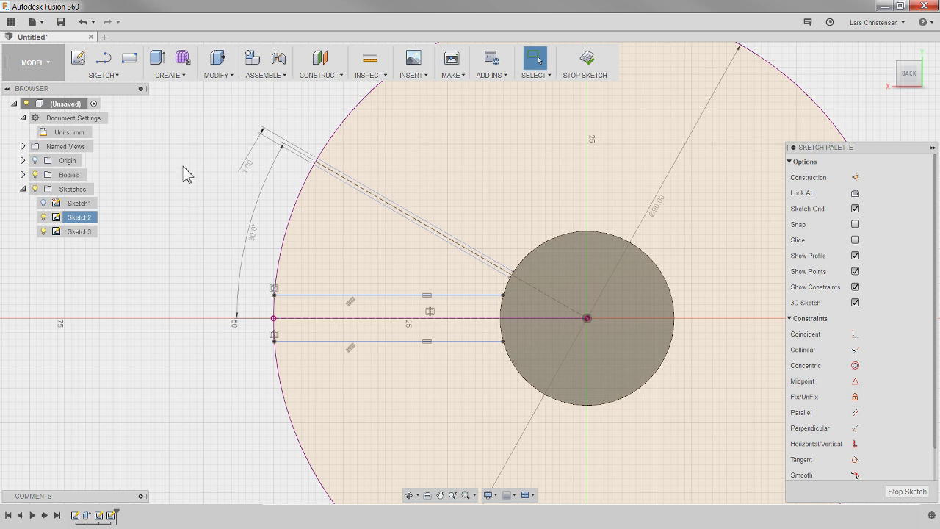
Step: Dimension the spacing between the two horizontal blade lines, reference the angled blade's 1.00 dimension (d6) as its value, and finish the sketch
{"action": "key", "text": "d"}
{"action": "left_click", "coordinate": [323, 296]}
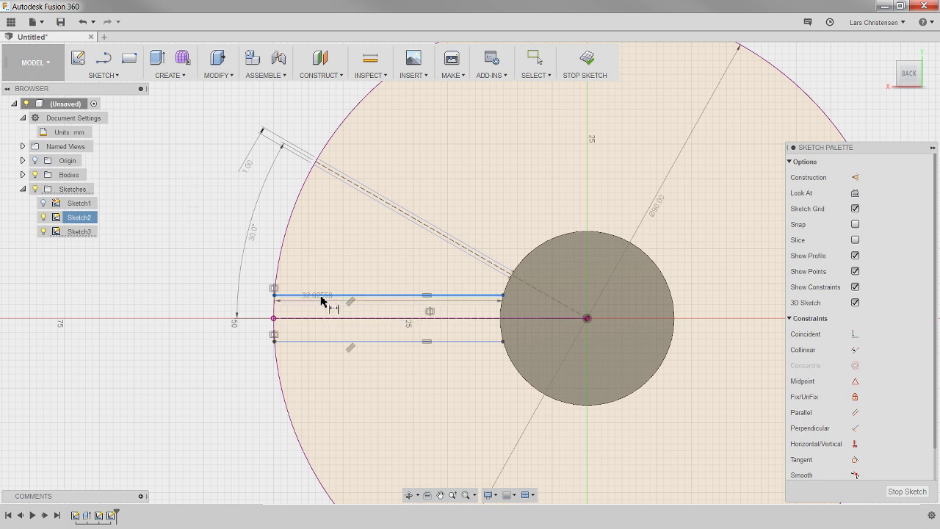
{"action": "left_click", "coordinate": [283, 342]}
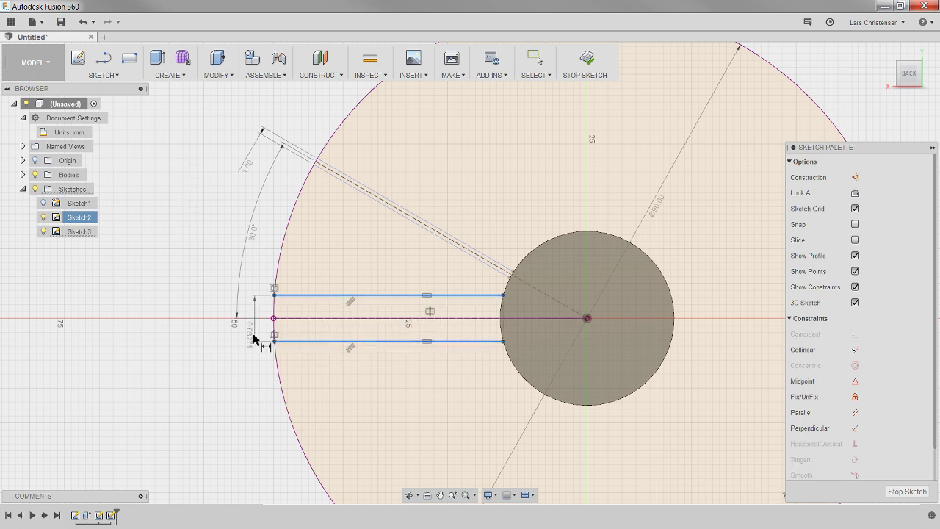
{"action": "left_click", "coordinate": [258, 379]}
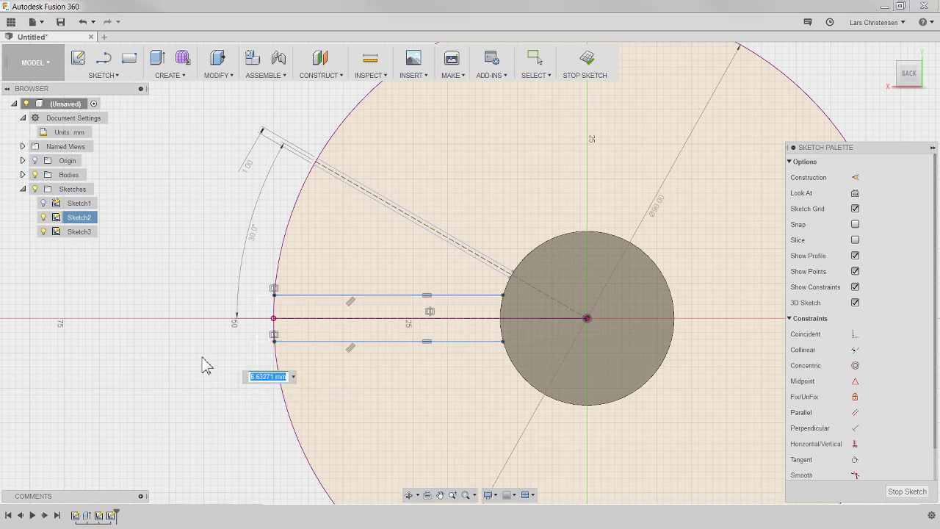
{"action": "left_click", "coordinate": [249, 171]}
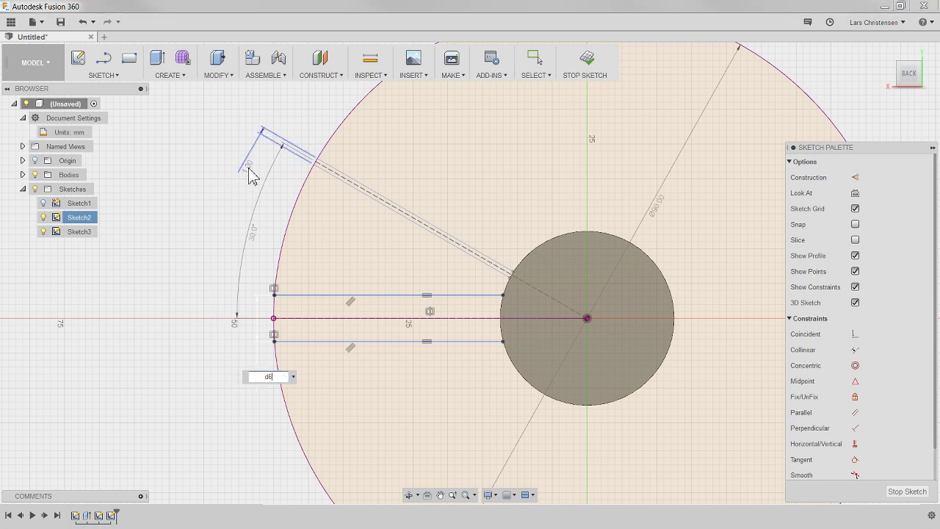
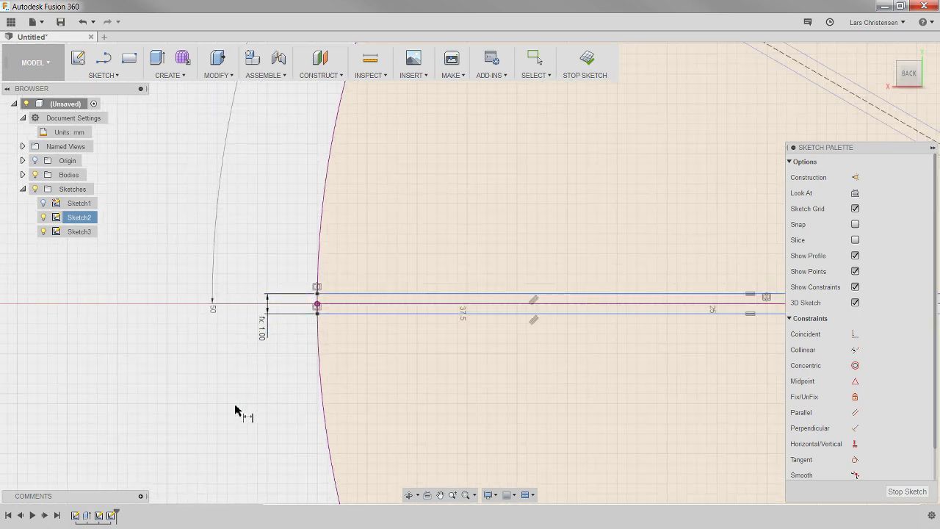
{"action": "scroll", "coordinate": [232, 413], "scroll_direction": "down", "scroll_amount": 1}
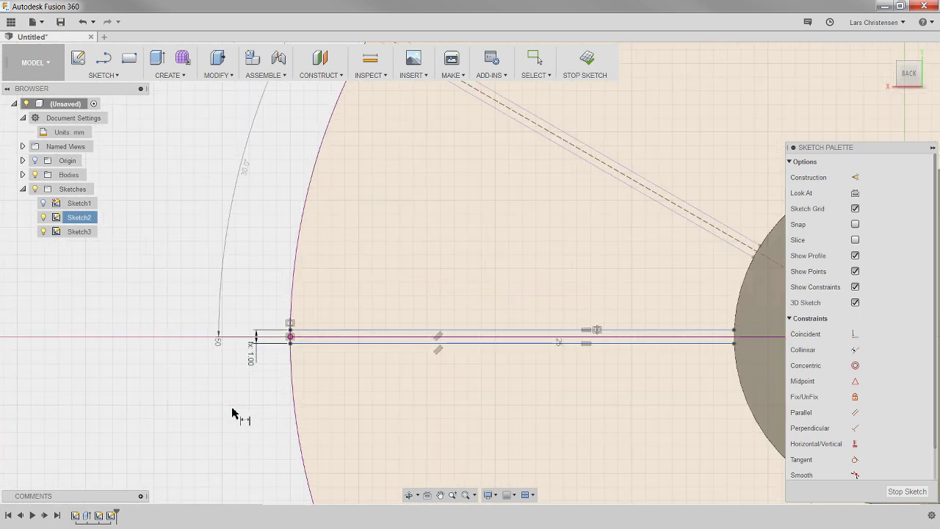
{"action": "scroll", "coordinate": [232, 413], "scroll_direction": "down", "scroll_amount": 2}
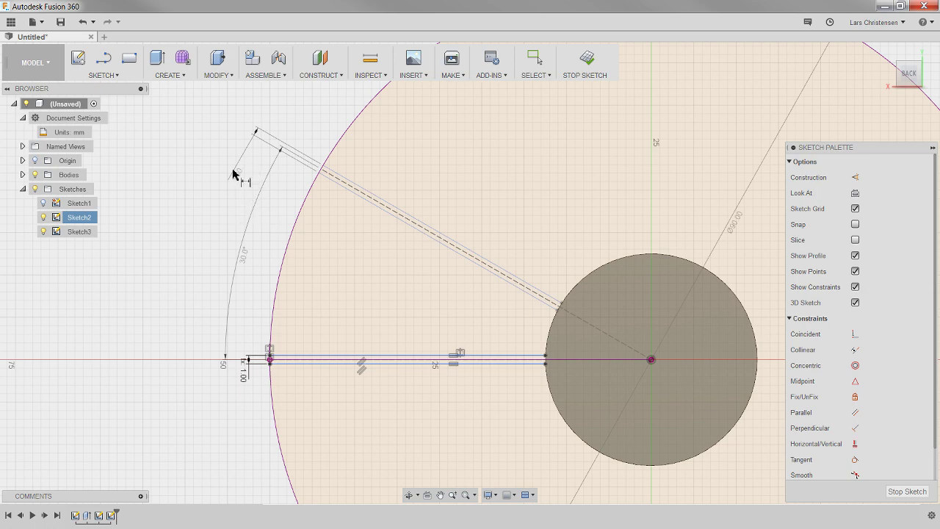
{"action": "left_click", "coordinate": [908, 491]}
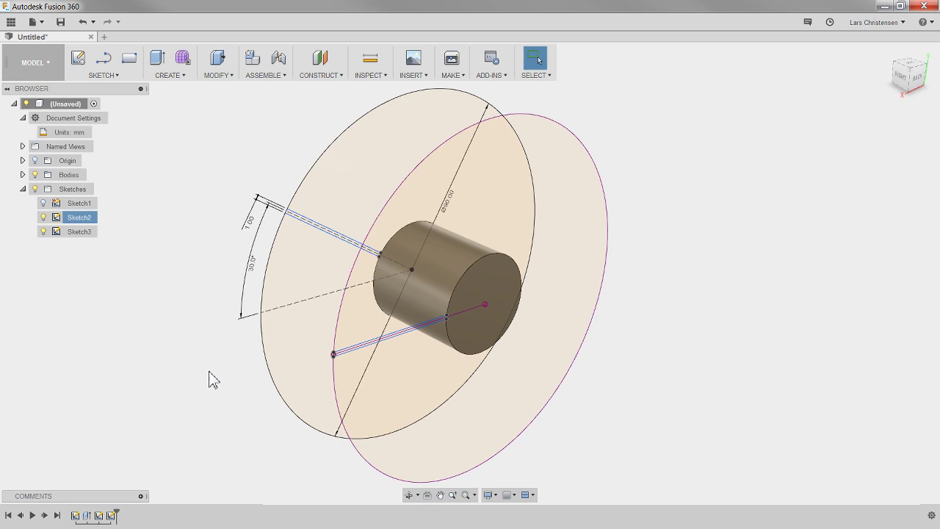
Step: Test the linked blade widths by setting the angled blade's width to 3 mm, and restore it to 1 mm
{"action": "double_click", "coordinate": [250, 224]}
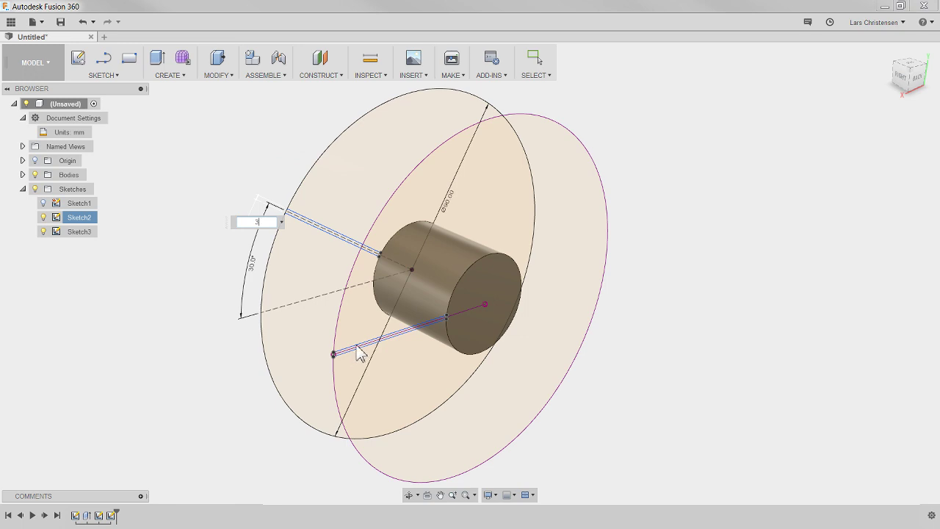
{"action": "key", "text": "Return"}
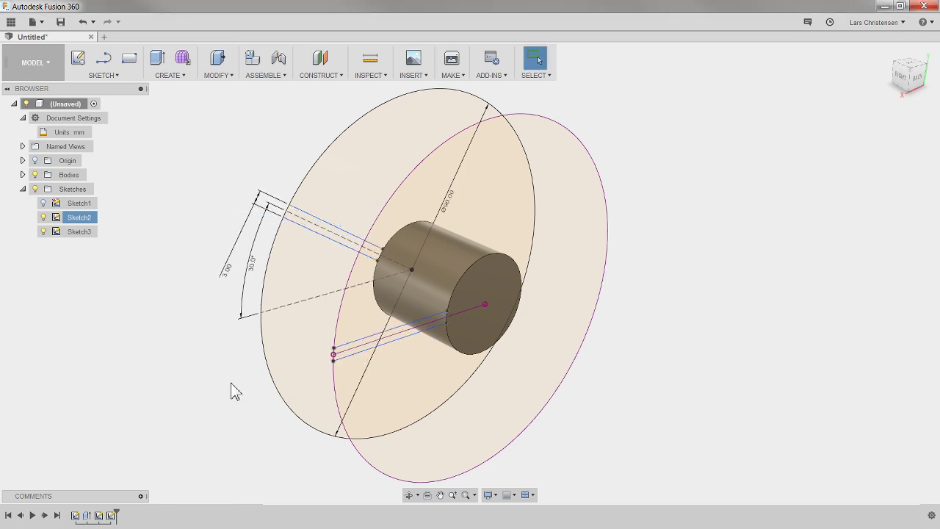
{"action": "double_click", "coordinate": [228, 270]}
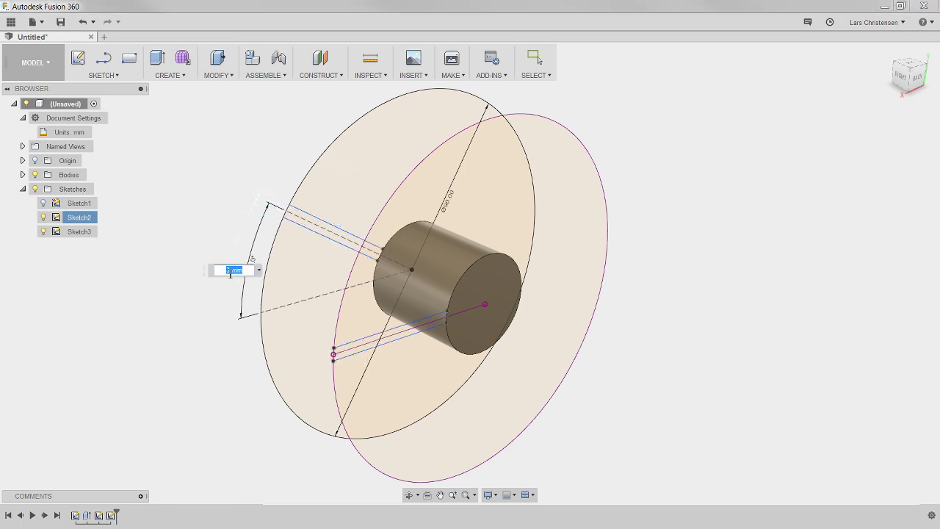
{"action": "type", "text": "1"}
{"action": "key", "text": "Return"}
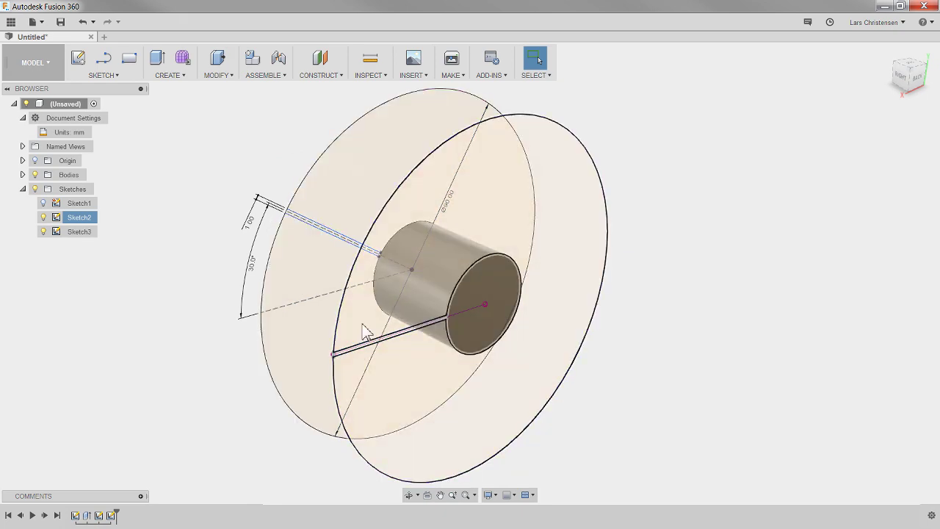
Step: Hide the dimensions of Sketch2 and show them again
{"action": "right_click", "coordinate": [84, 222]}
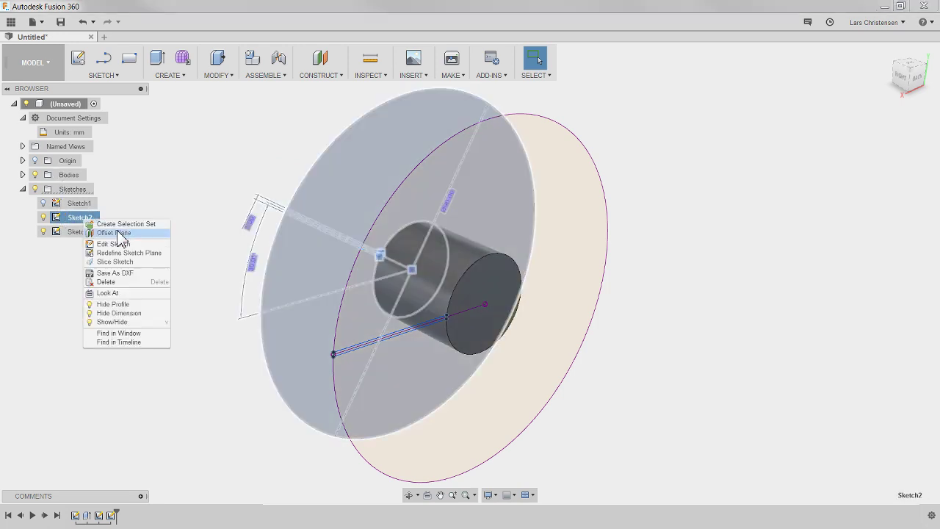
{"action": "left_click", "coordinate": [133, 314]}
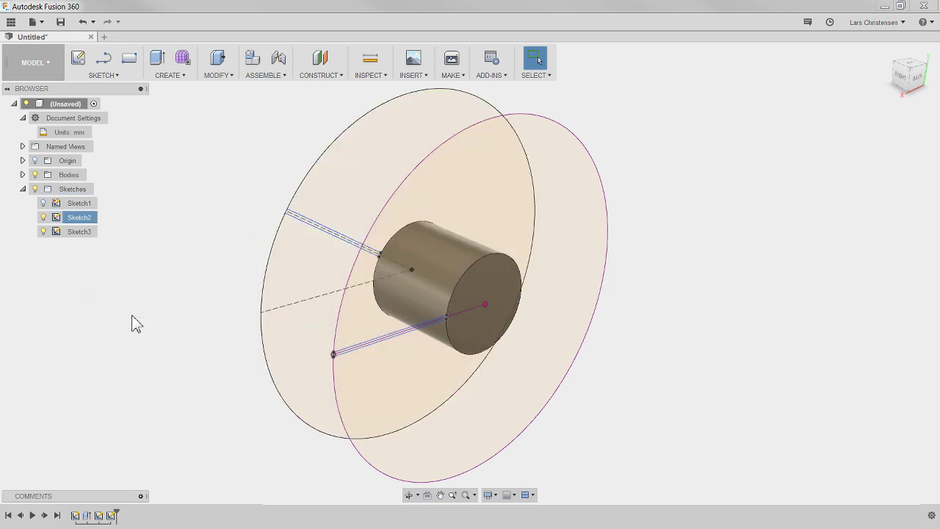
{"action": "right_click", "coordinate": [87, 219]}
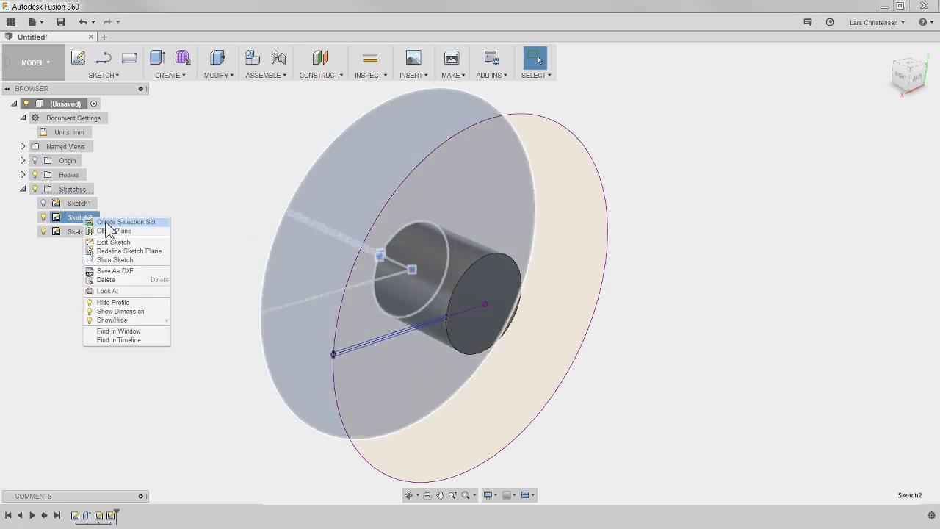
{"action": "left_click", "coordinate": [121, 311]}
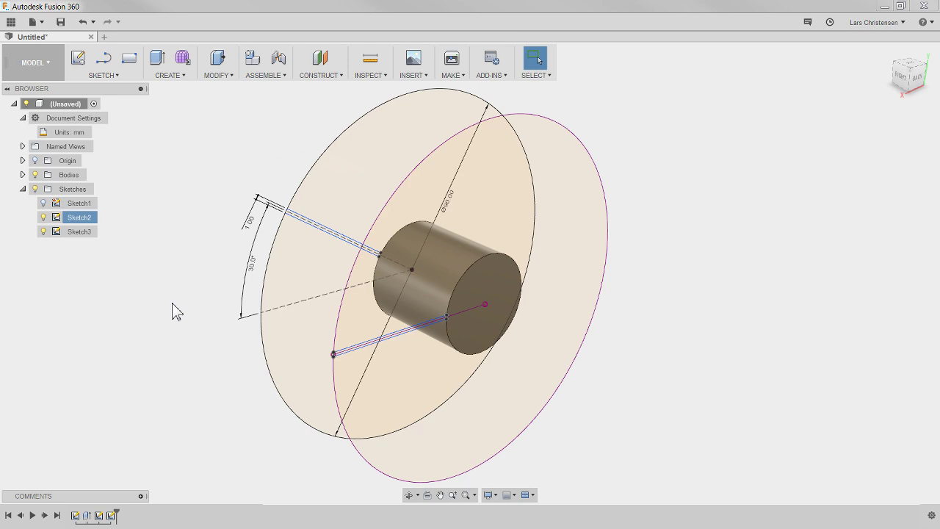
Step: Reopen Sketch3 for editing, delete the horizontal blade's width dimension, and spread its two lines about 11 mm apart
{"action": "left_click", "coordinate": [112, 516]}
{"action": "right_click", "coordinate": [111, 516]}
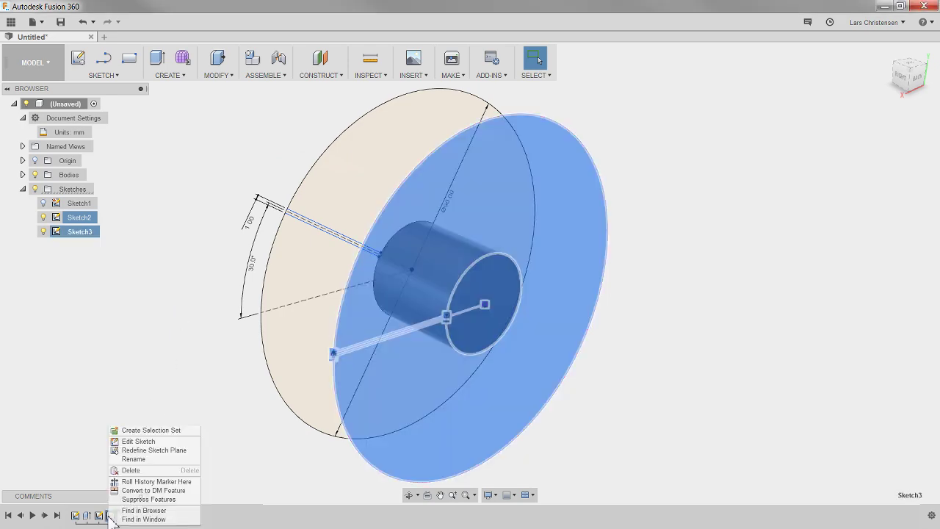
{"action": "left_click", "coordinate": [136, 440]}
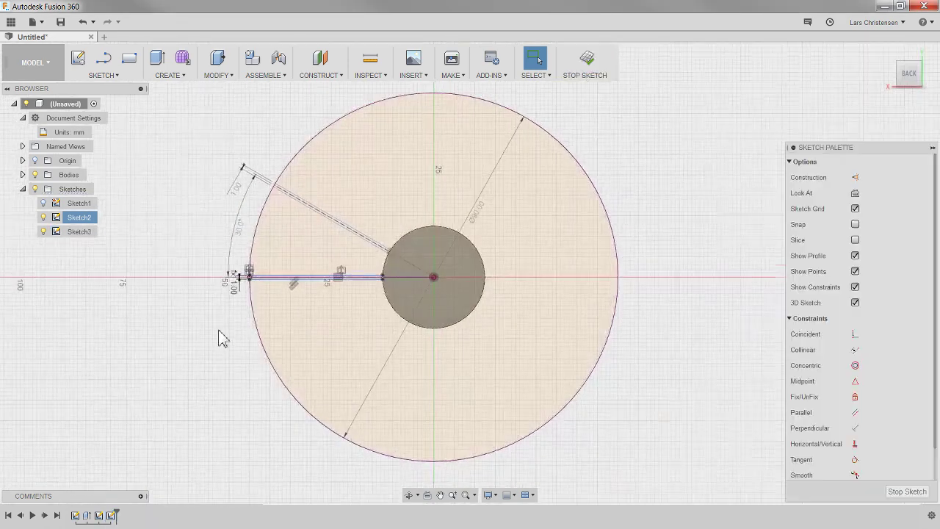
{"action": "key", "text": "Delete"}
{"action": "left_click_drag", "start_coordinate": [270, 243], "coordinate": [273, 288]}
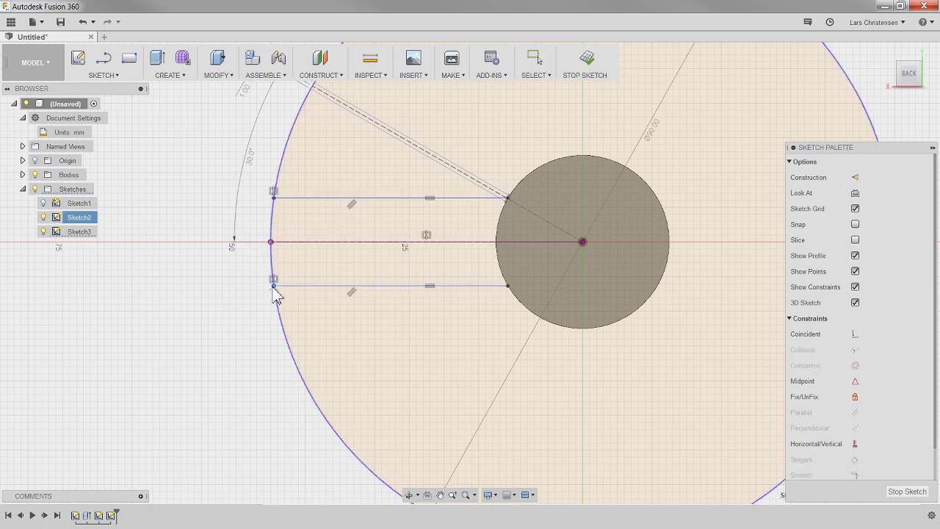
{"action": "scroll", "coordinate": [176, 357], "scroll_direction": "down", "scroll_amount": 2}
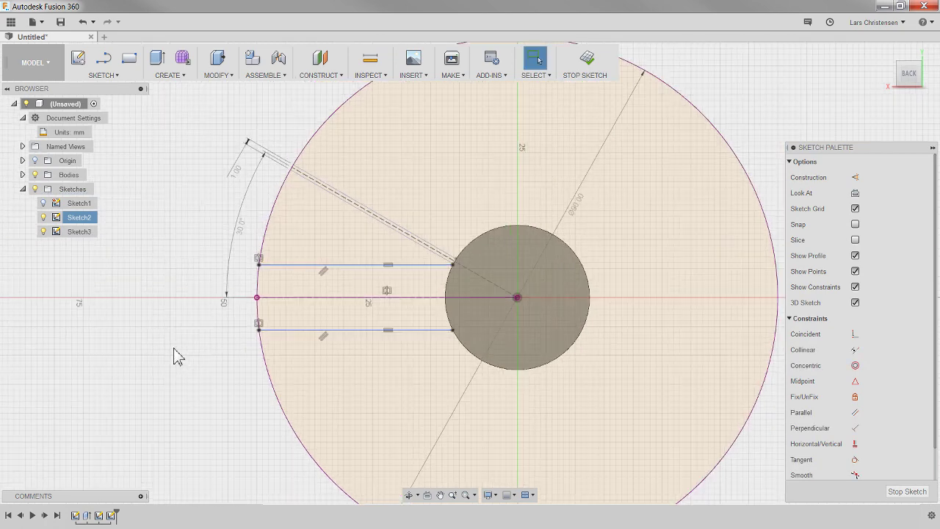
Step: Add a width dimension between the two spread blade lines, link it to the angled blade's width dimension d6, and finish Sketch3
{"action": "key", "text": "d"}
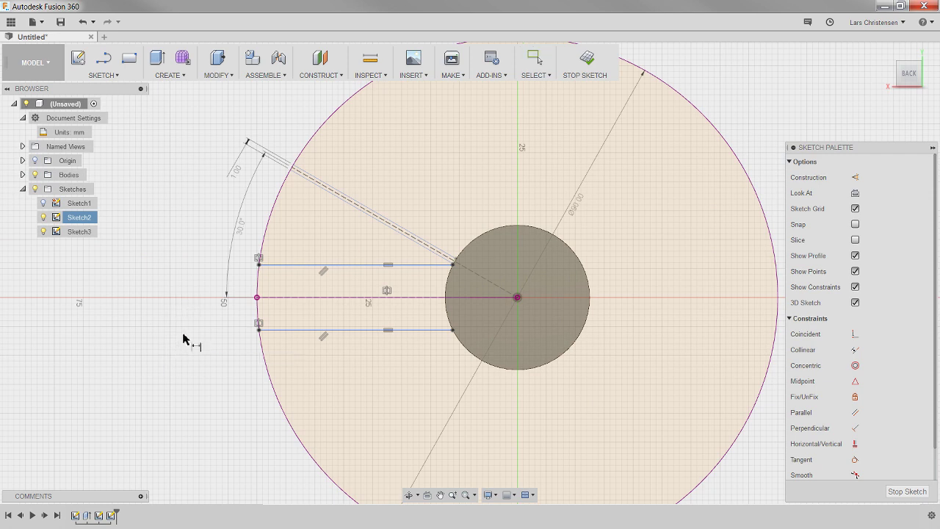
{"action": "left_click", "coordinate": [308, 265]}
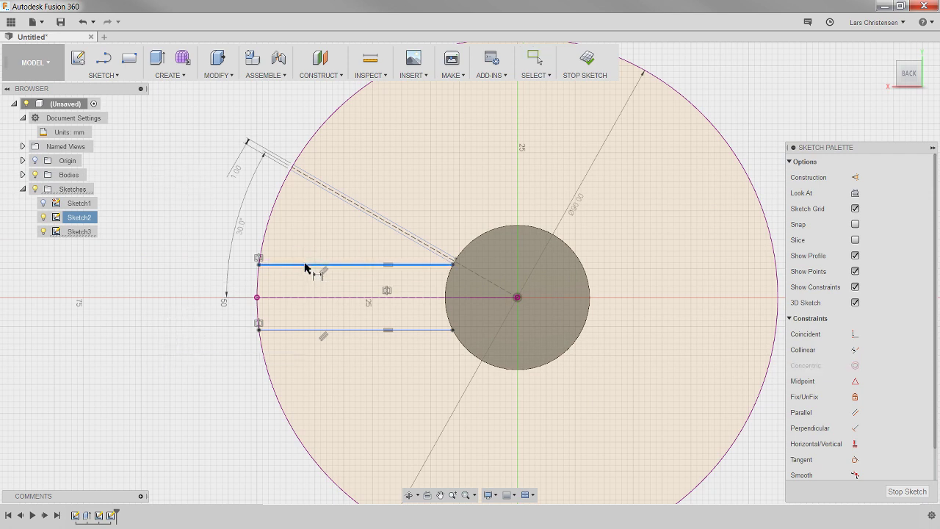
{"action": "left_click", "coordinate": [279, 330]}
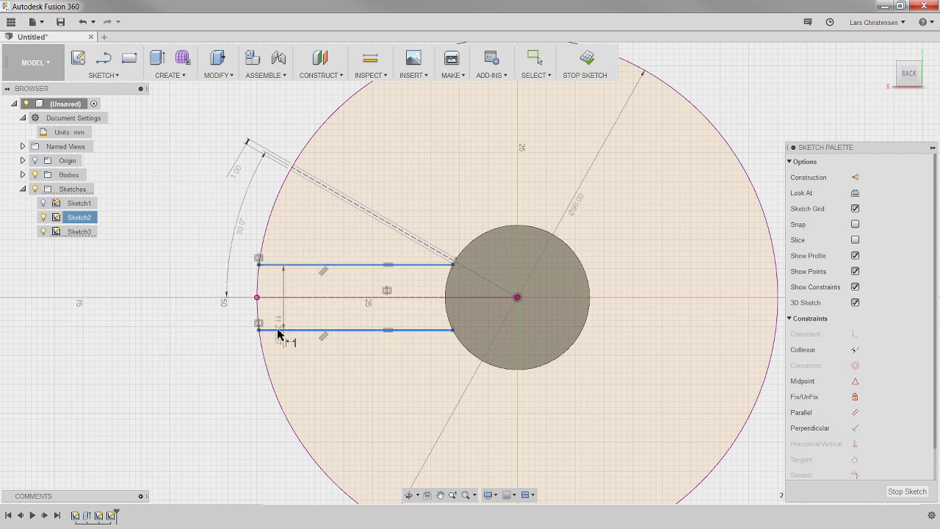
{"action": "left_click", "coordinate": [242, 377]}
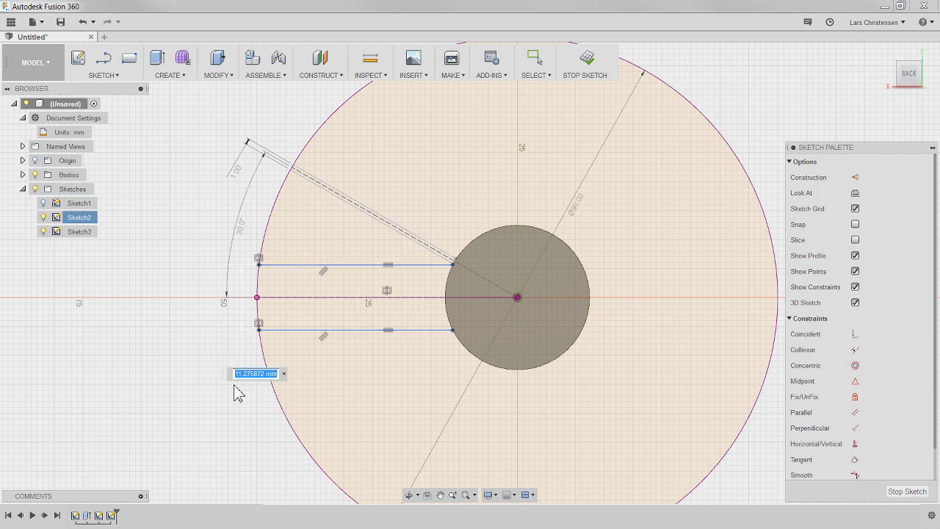
{"action": "left_click", "coordinate": [236, 171]}
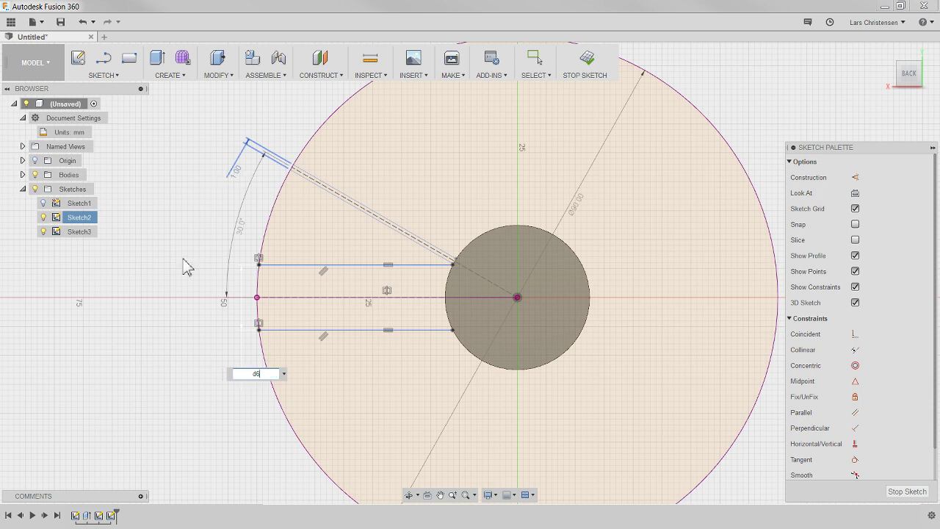
{"action": "key", "text": "Return"}
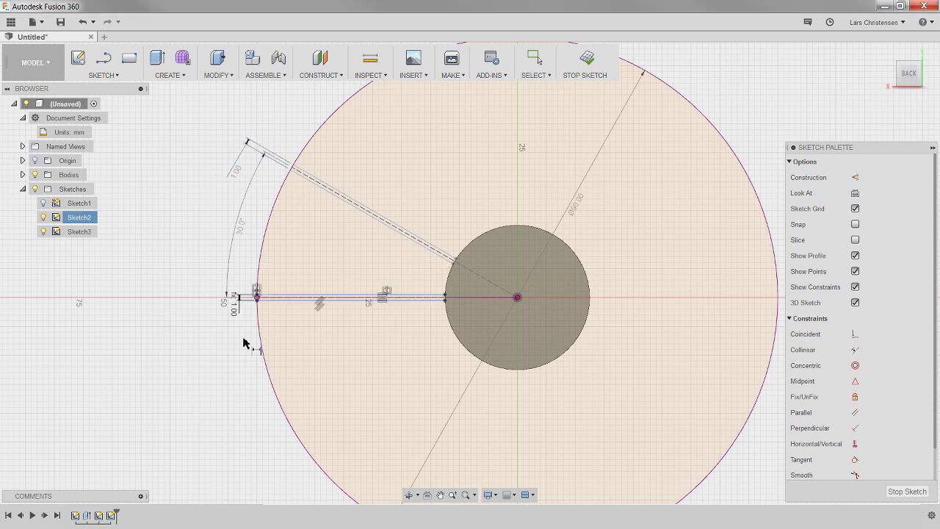
{"action": "scroll", "coordinate": [367, 297], "scroll_direction": "up", "scroll_amount": 2}
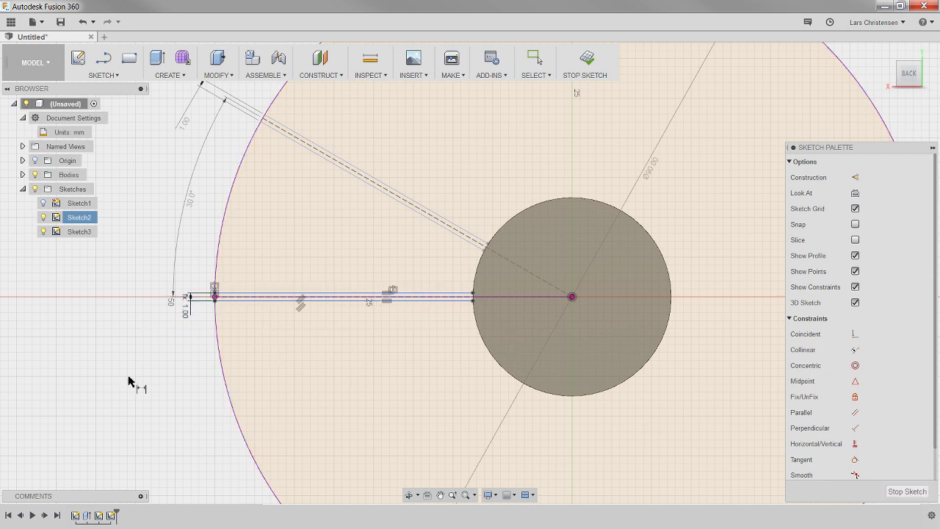
{"action": "scroll", "coordinate": [191, 401], "scroll_direction": "down", "scroll_amount": 1}
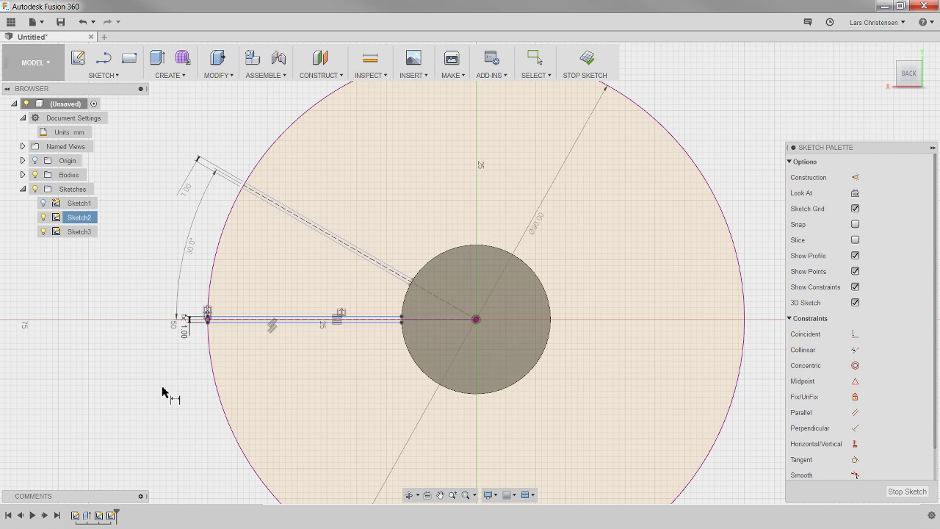
{"action": "key", "text": "Escape"}
{"action": "scroll", "coordinate": [178, 321], "scroll_direction": "up", "scroll_amount": 4}
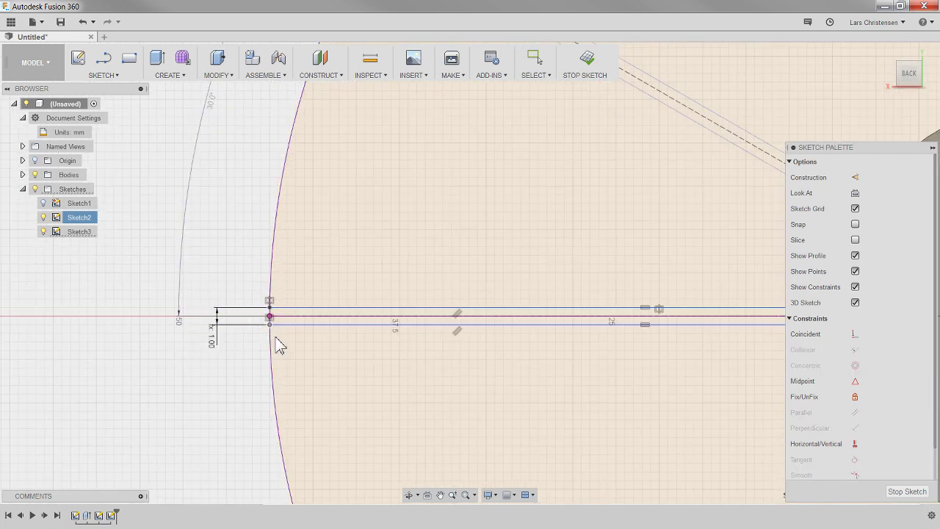
{"action": "scroll", "coordinate": [159, 361], "scroll_direction": "down", "scroll_amount": 3}
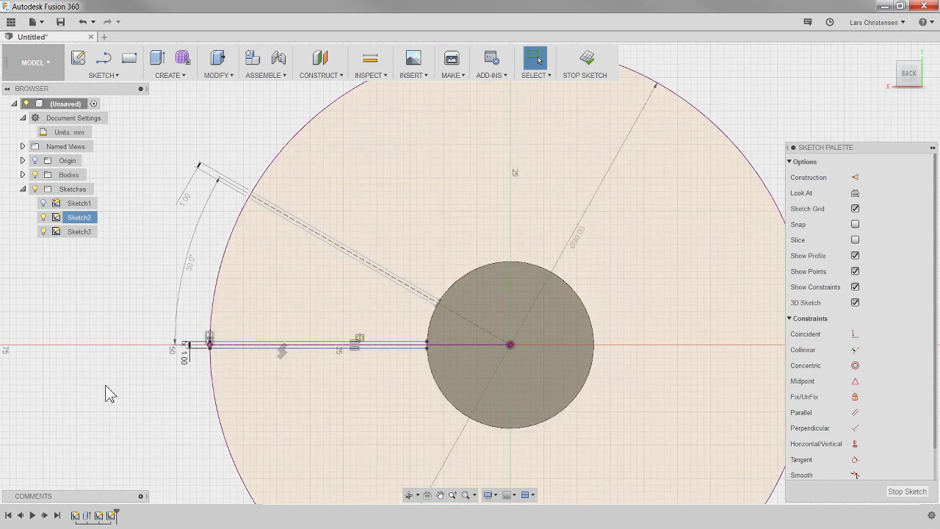
{"action": "left_click", "coordinate": [909, 491]}
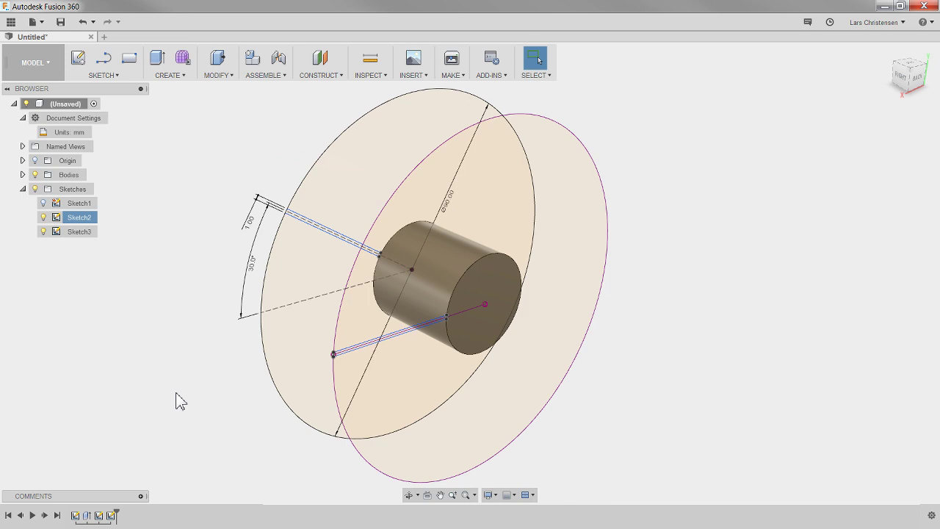
Step: Loft a fan blade from Sketch2's angled 1 mm profile to both halves of Sketch3's blade profile, using the Join operation
{"action": "left_click", "coordinate": [184, 77]}
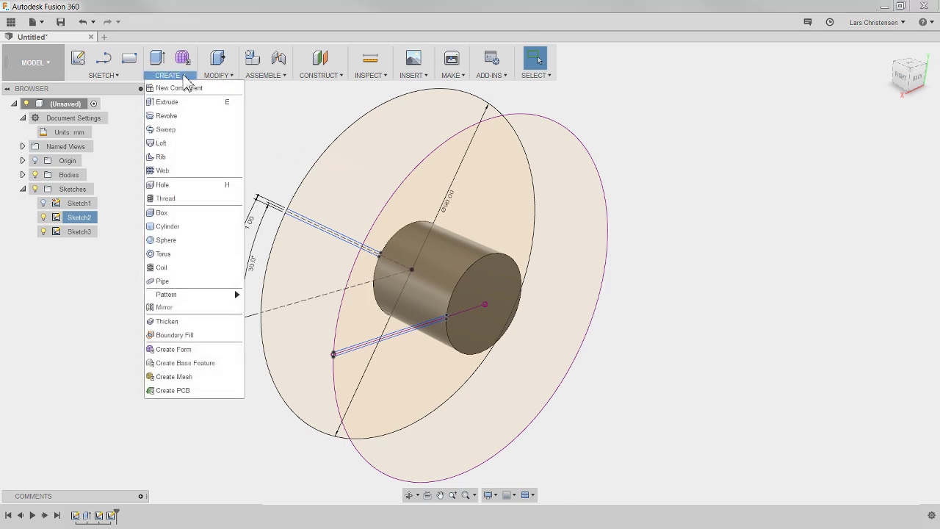
{"action": "left_click", "coordinate": [165, 147]}
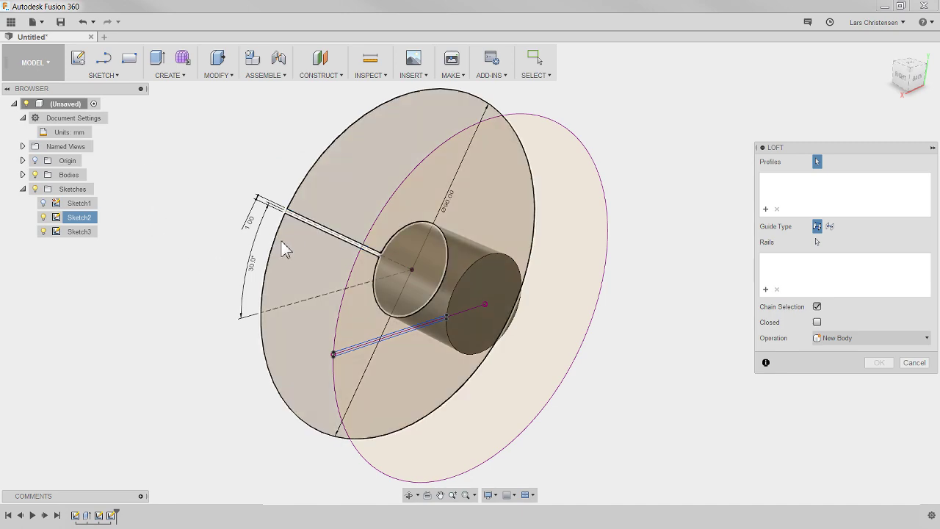
{"action": "left_click", "coordinate": [314, 230]}
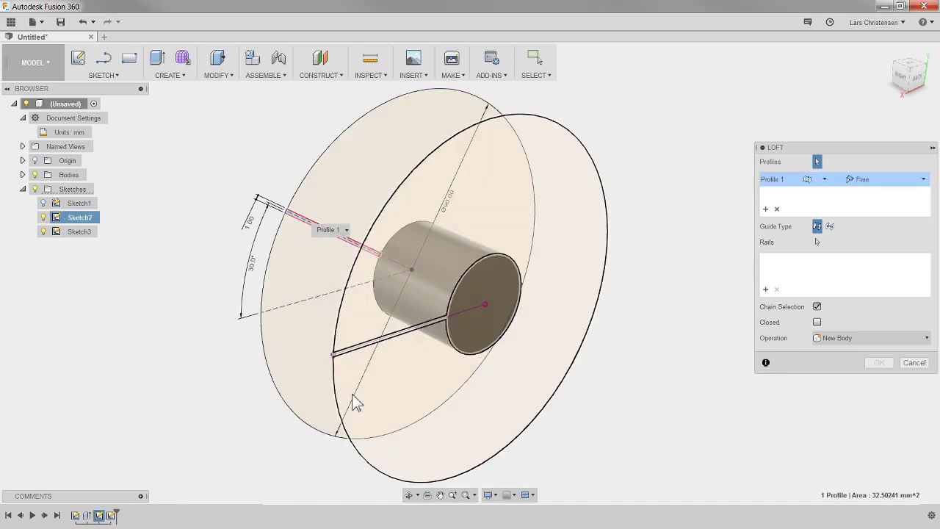
{"action": "scroll", "coordinate": [360, 390], "scroll_direction": "up", "scroll_amount": 3}
{"action": "scroll", "coordinate": [341, 269], "scroll_direction": "up", "scroll_amount": 5}
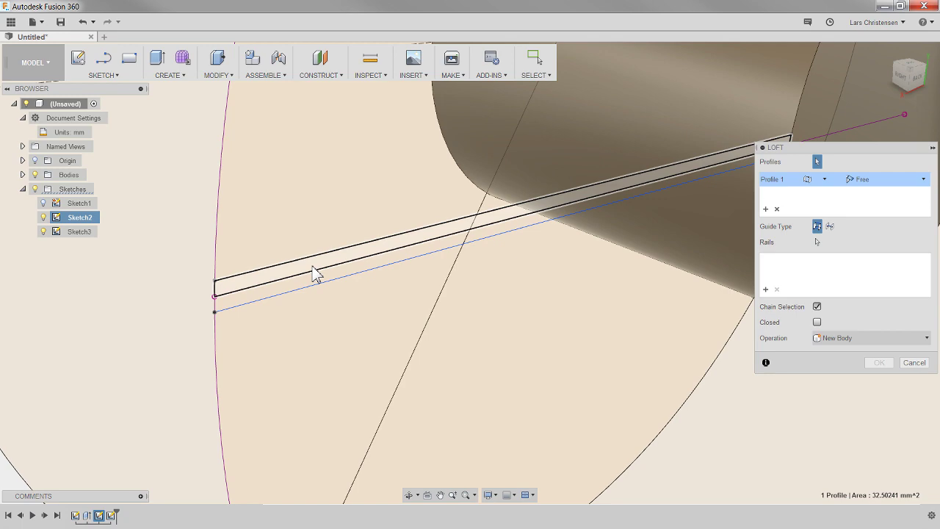
{"action": "left_click", "coordinate": [315, 285]}
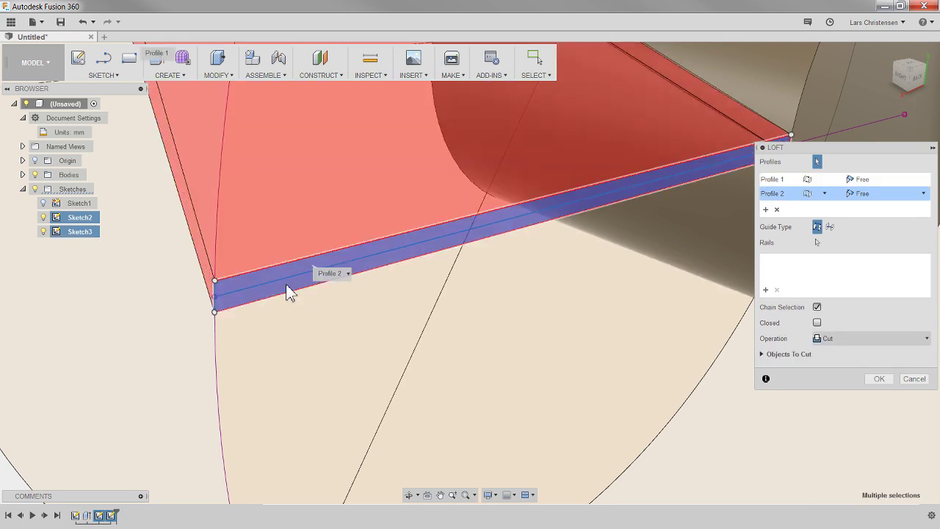
{"action": "scroll", "coordinate": [275, 288], "scroll_direction": "down", "scroll_amount": 2}
{"action": "scroll", "coordinate": [321, 273], "scroll_direction": "down", "scroll_amount": 3}
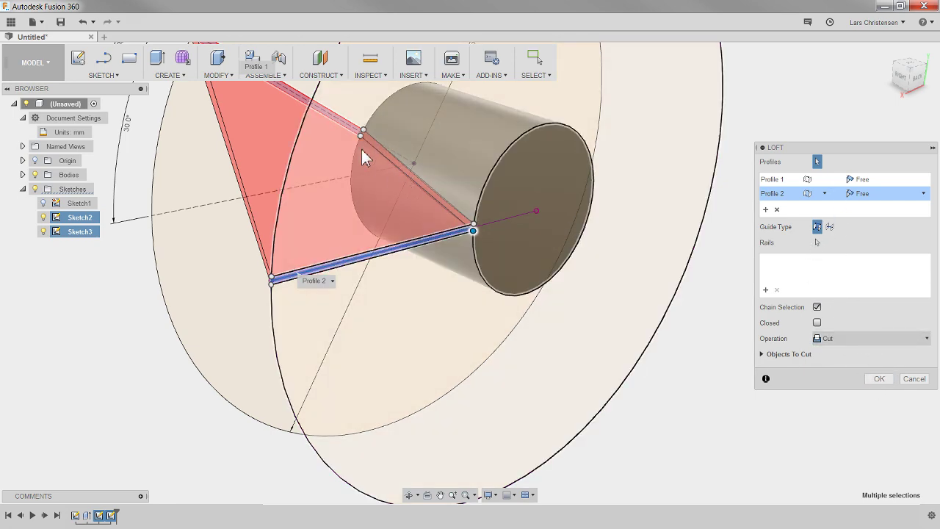
{"action": "left_click", "coordinate": [868, 339]}
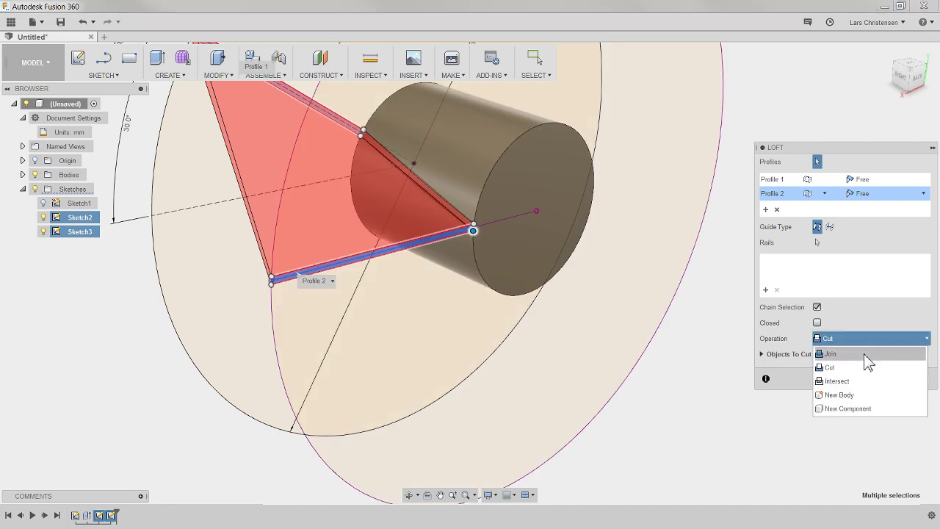
{"action": "left_click", "coordinate": [865, 354]}
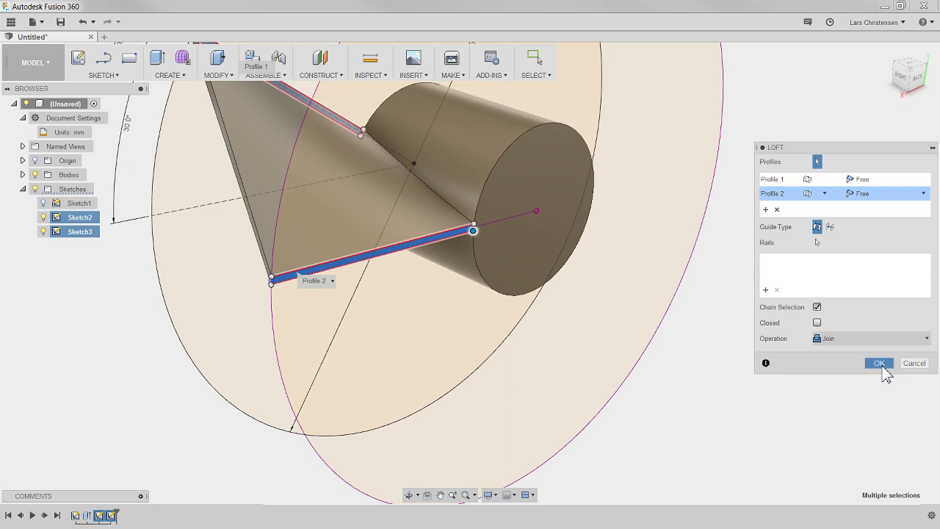
{"action": "left_click", "coordinate": [880, 365]}
Step: Reopen the blade loft for editing in the right view and set Profile 1's end condition to Direction
{"action": "middle_click_drag", "start_coordinate": [654, 397], "coordinate": [566, 289], "text": "shift"}
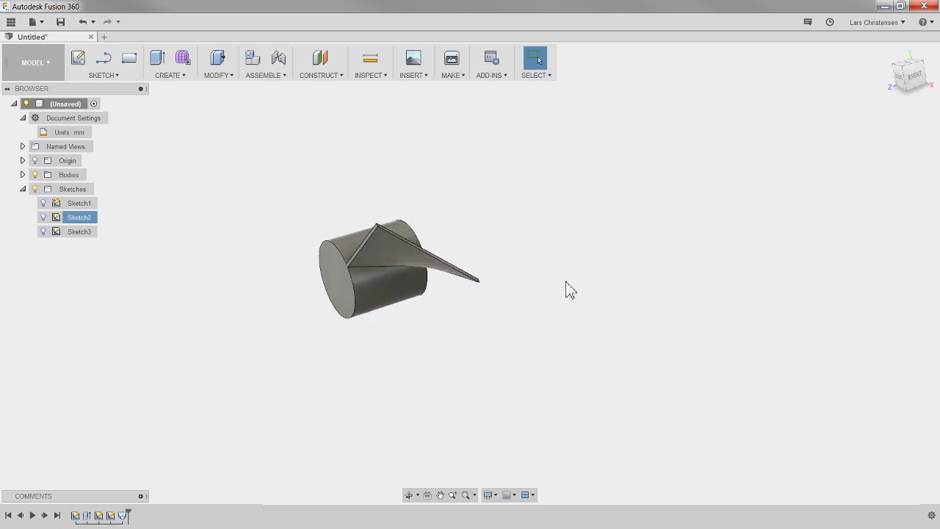
{"action": "left_click", "coordinate": [918, 76]}
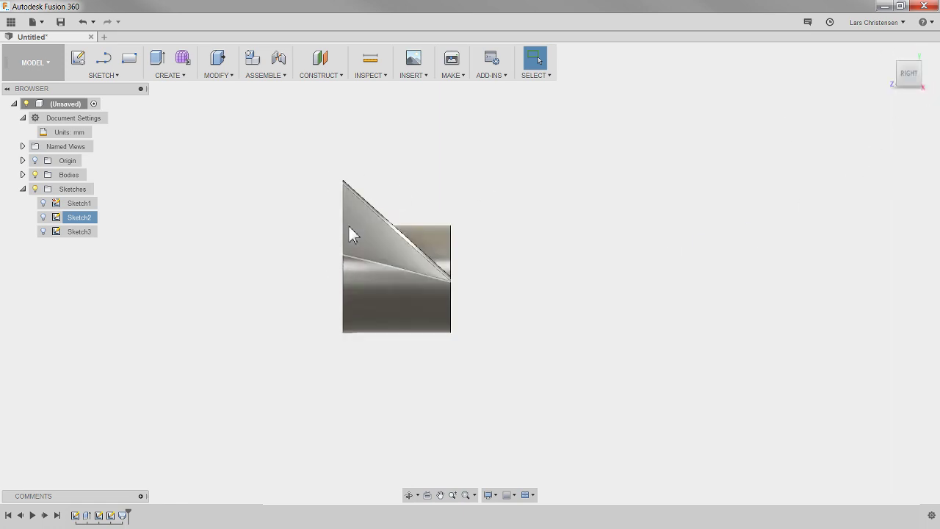
{"action": "right_click", "coordinate": [122, 515]}
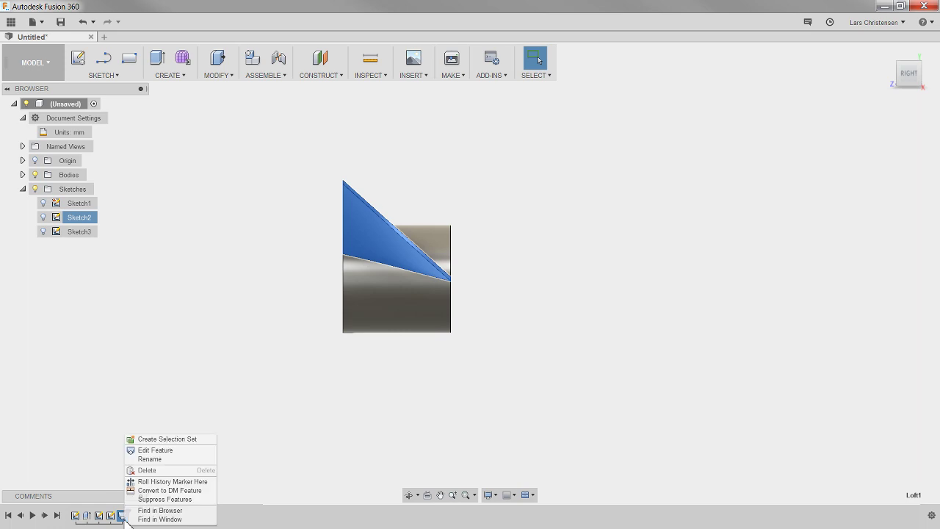
{"action": "left_click", "coordinate": [157, 451]}
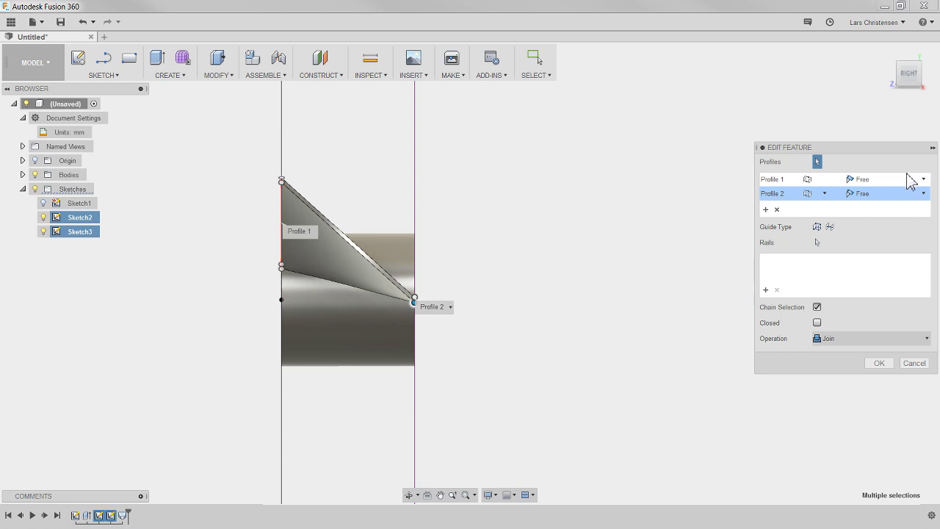
{"action": "left_click", "coordinate": [857, 180]}
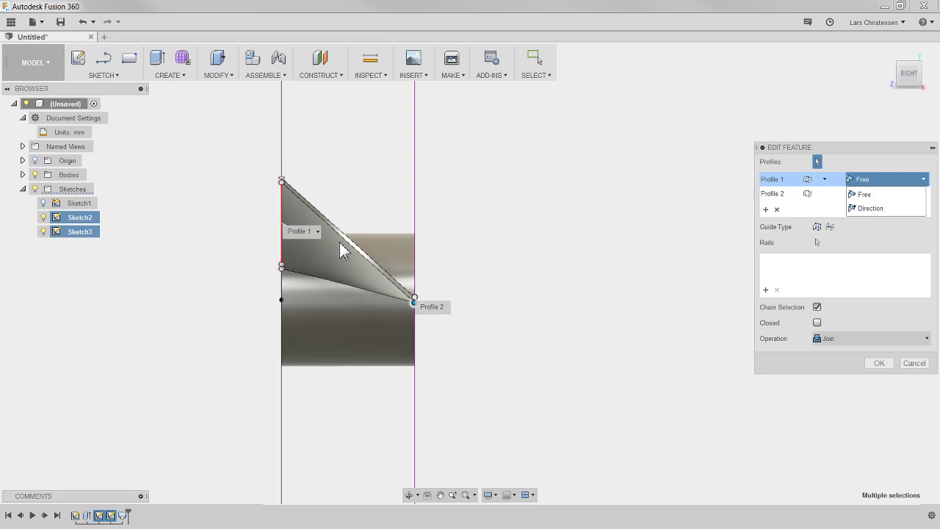
{"action": "left_click", "coordinate": [871, 208]}
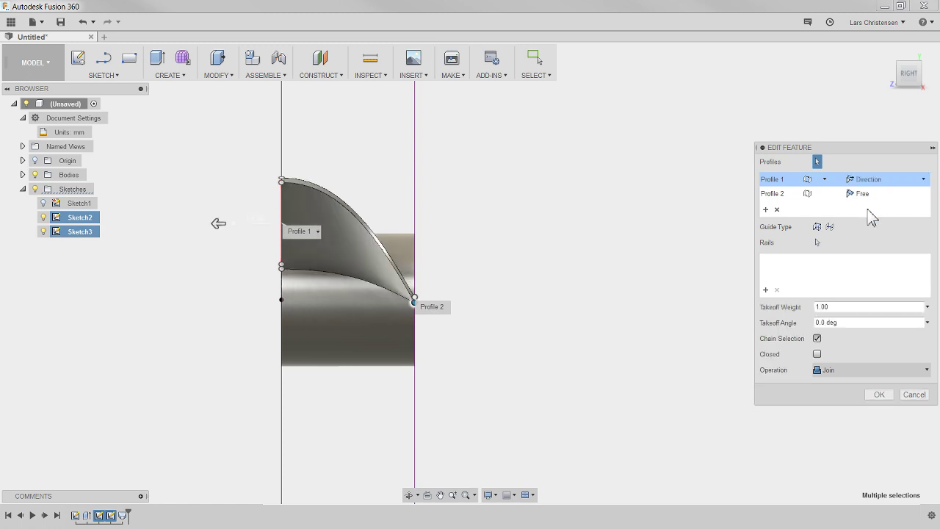
Step: Compare the blade curvature by switching Profile 1's end condition to Free and back to Direction
{"action": "left_click", "coordinate": [876, 182]}
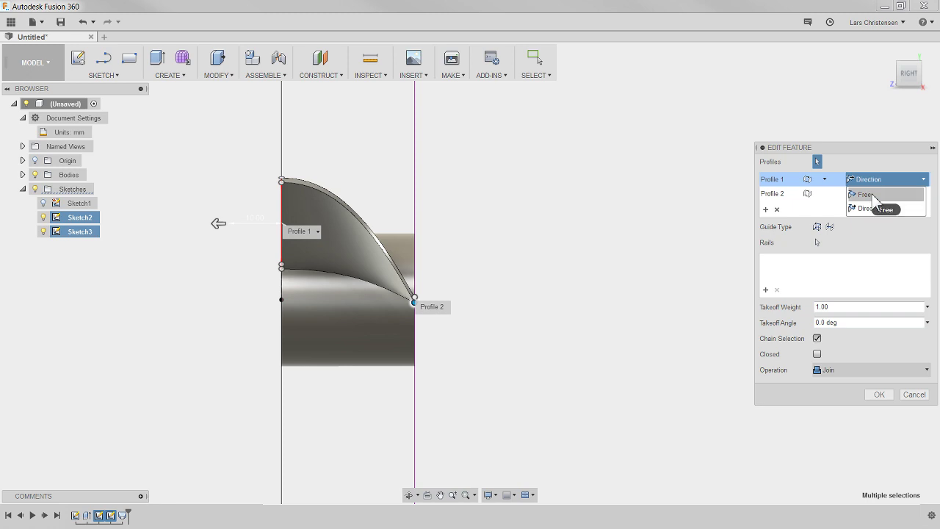
{"action": "left_click", "coordinate": [867, 194]}
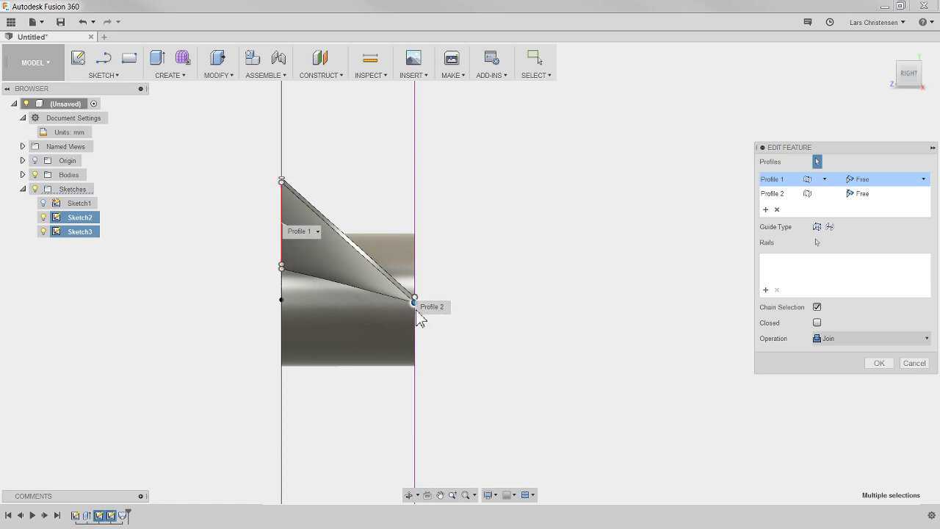
{"action": "left_click", "coordinate": [878, 181]}
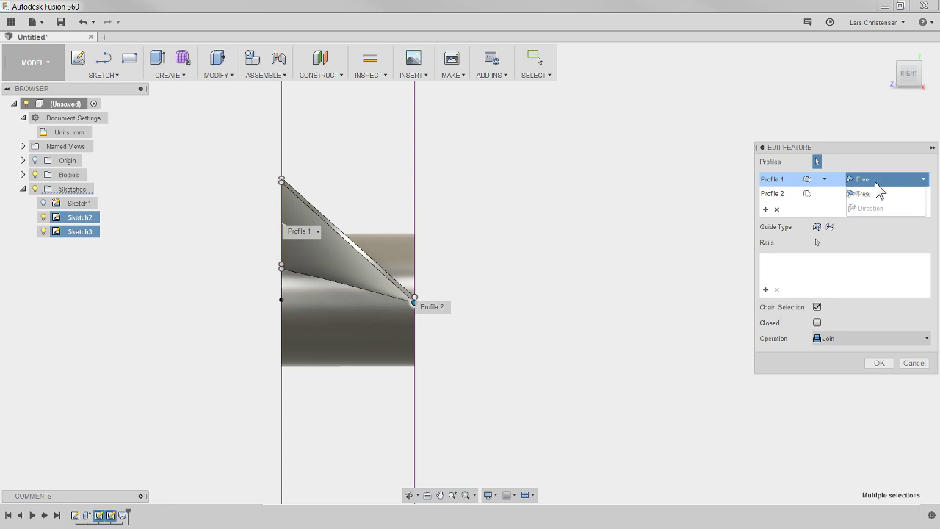
{"action": "left_click", "coordinate": [873, 209]}
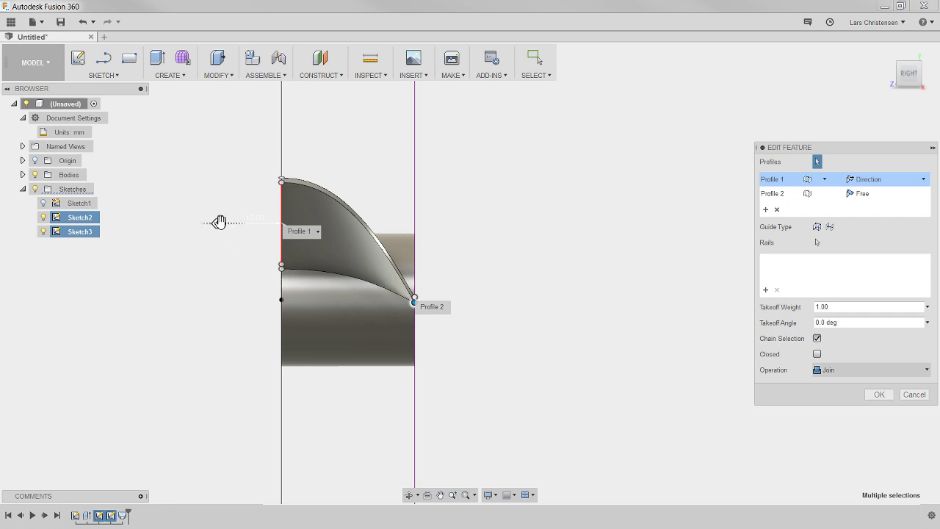
Step: Try takeoff weights of about 1.61 and about 0.83 on Profile 1 of the loft
{"action": "left_click_drag", "start_coordinate": [218, 225], "coordinate": [186, 239]}
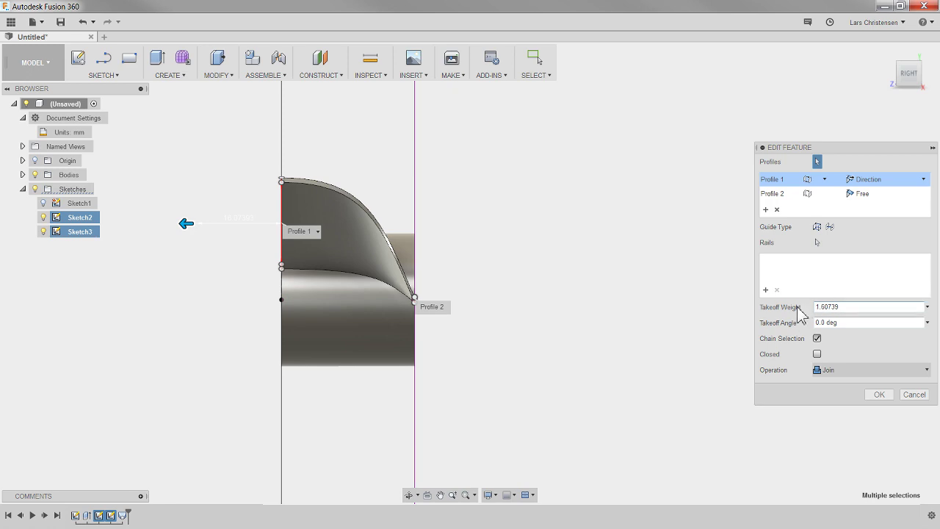
{"action": "left_click", "coordinate": [845, 322]}
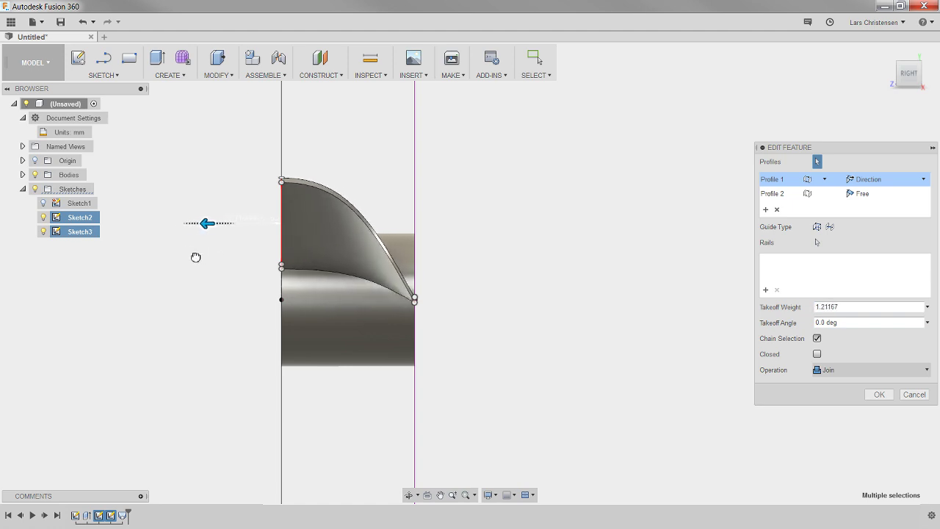
{"action": "left_click_drag", "start_coordinate": [198, 234], "coordinate": [225, 250]}
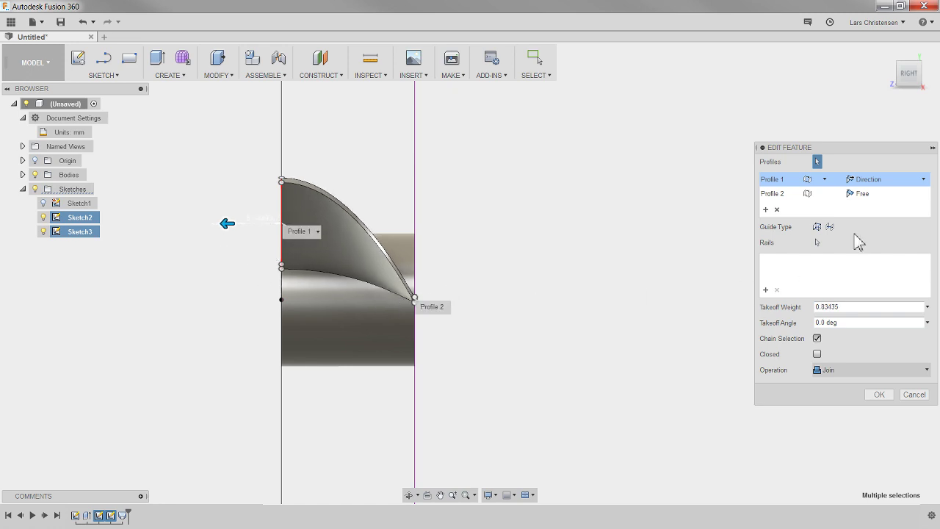
Step: Set Profile 2's end condition to Direction and vary the takeoff weights to about 0.85 on Profile 2 and about 1.35 on Profile 1
{"action": "left_click", "coordinate": [882, 196]}
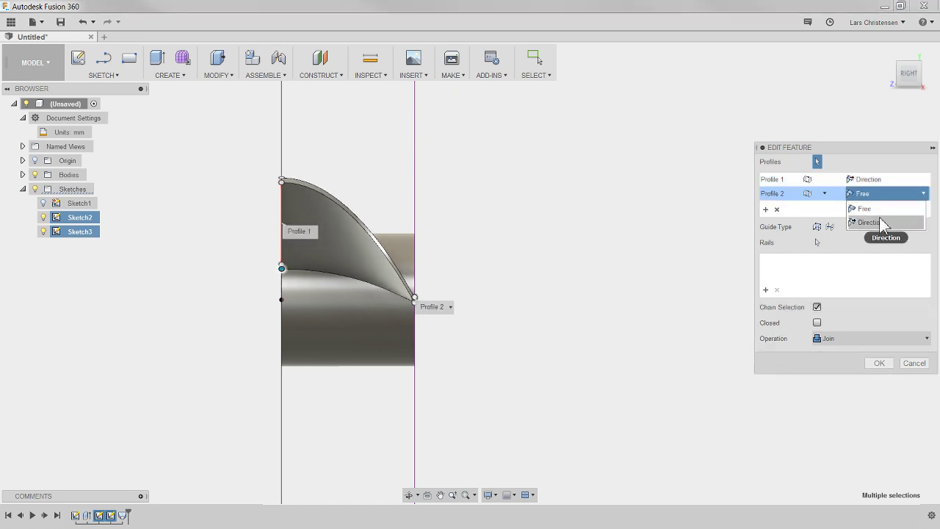
{"action": "left_click", "coordinate": [891, 222]}
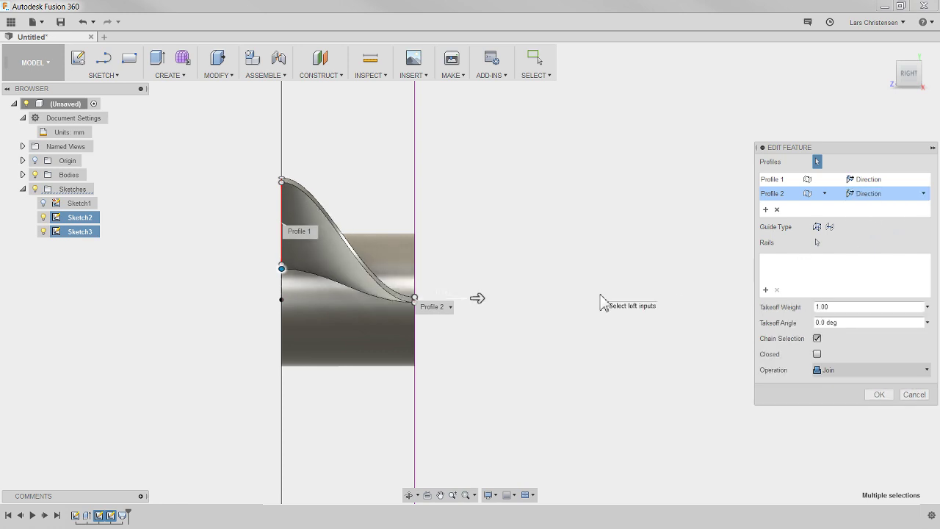
{"action": "mouse_move", "coordinate": [479, 298]}
{"action": "left_mouse_down"}
{"action": "mouse_move", "coordinate": [535, 296]}
{"action": "mouse_move", "coordinate": [449, 300]}
{"action": "mouse_move", "coordinate": [470, 298]}
{"action": "left_mouse_up"}
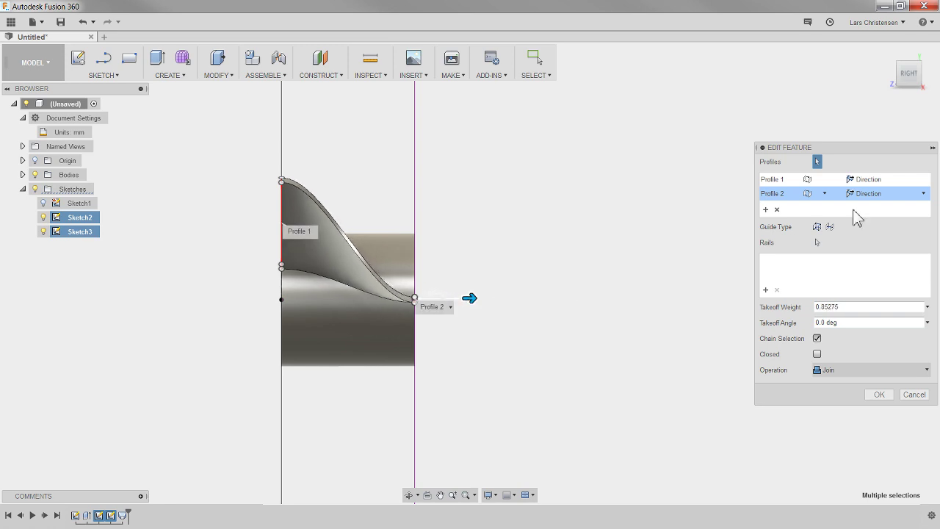
{"action": "left_click", "coordinate": [861, 183]}
{"action": "left_click_drag", "start_coordinate": [226, 223], "coordinate": [207, 228]}
Step: Set the takeoff weight to 1 for both Profile 2 and Profile 1 of the loft
{"action": "left_click", "coordinate": [881, 195]}
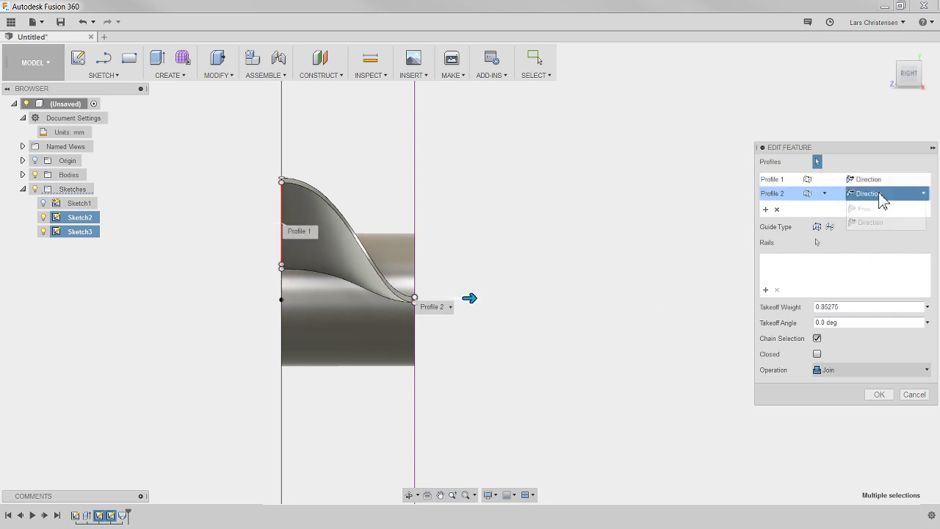
{"action": "left_click_drag", "start_coordinate": [471, 298], "coordinate": [475, 298]}
{"action": "double_click", "coordinate": [851, 306]}
{"action": "type", "text": "1."}
{"action": "left_click", "coordinate": [882, 179]}
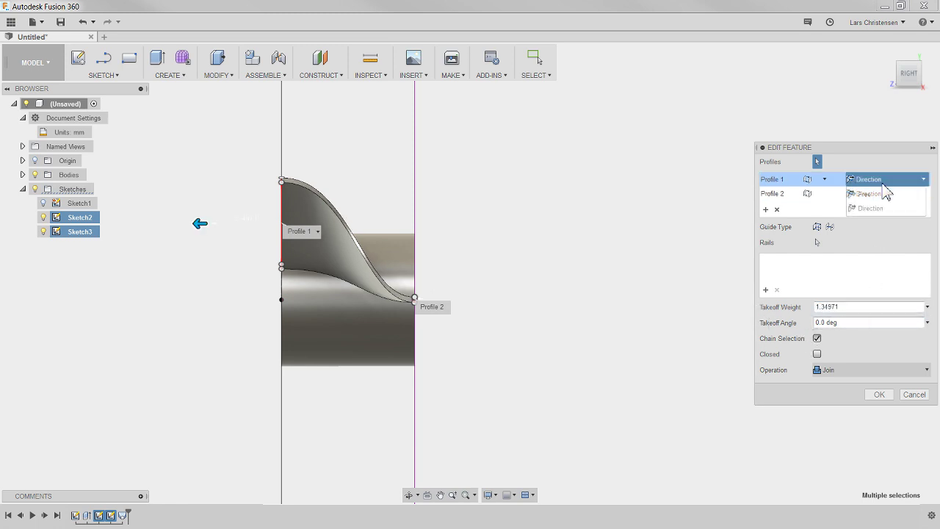
{"action": "double_click", "coordinate": [849, 307]}
{"action": "type", "text": "1"}
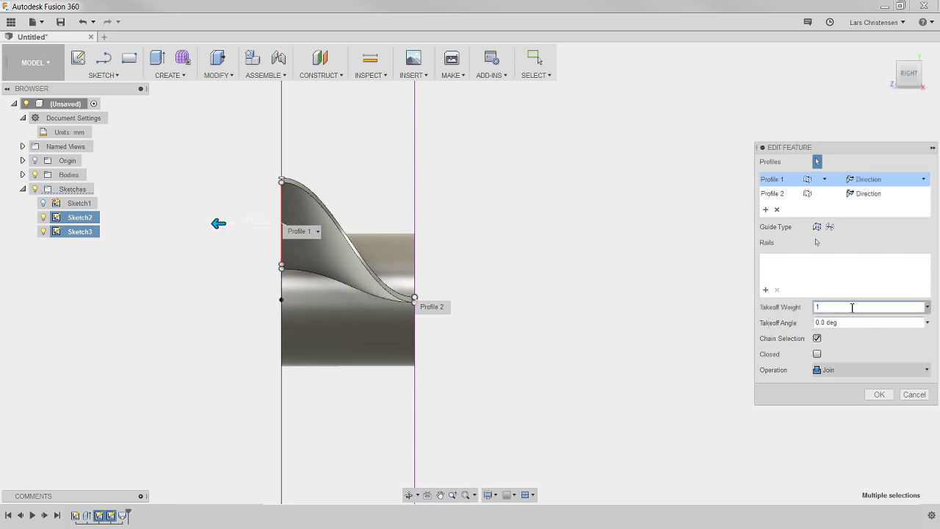
{"action": "type", "text": "."}
Step: Test a takeoff angle of 5 degrees on Profile 1, restore it to 0, and accept the loft edit
{"action": "left_click", "coordinate": [850, 322]}
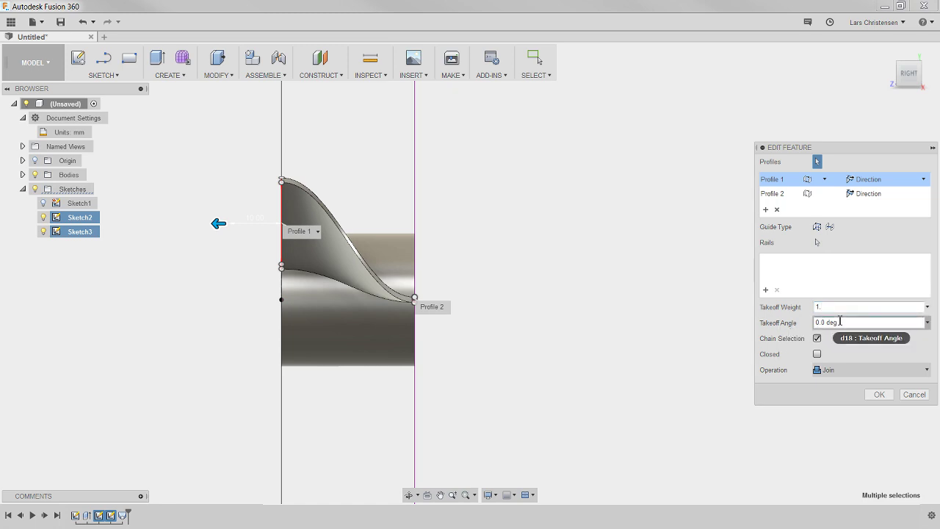
{"action": "left_click", "coordinate": [841, 324]}
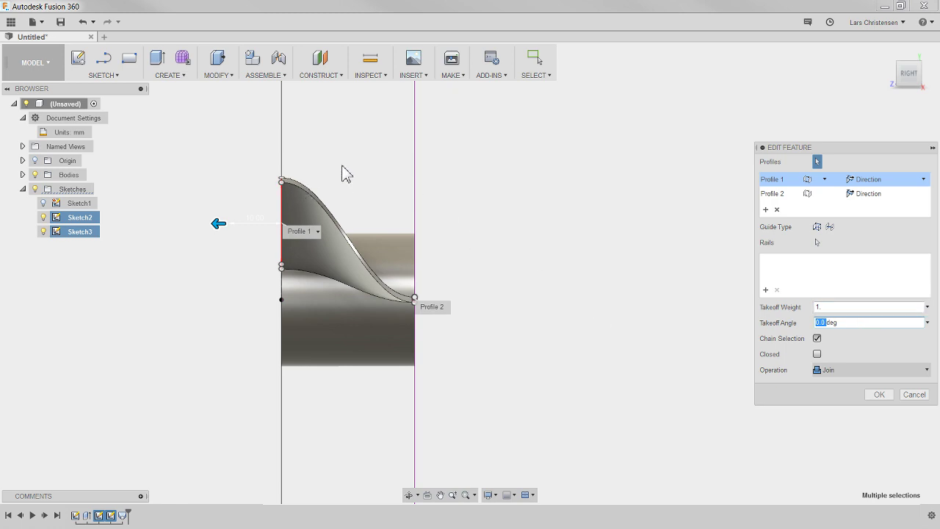
{"action": "type", "text": "5"}
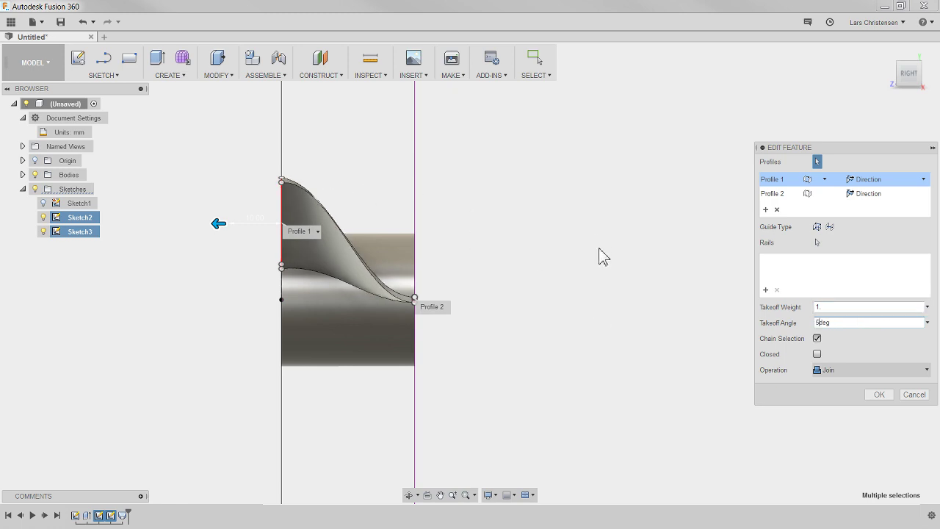
{"action": "key", "text": "Return"}
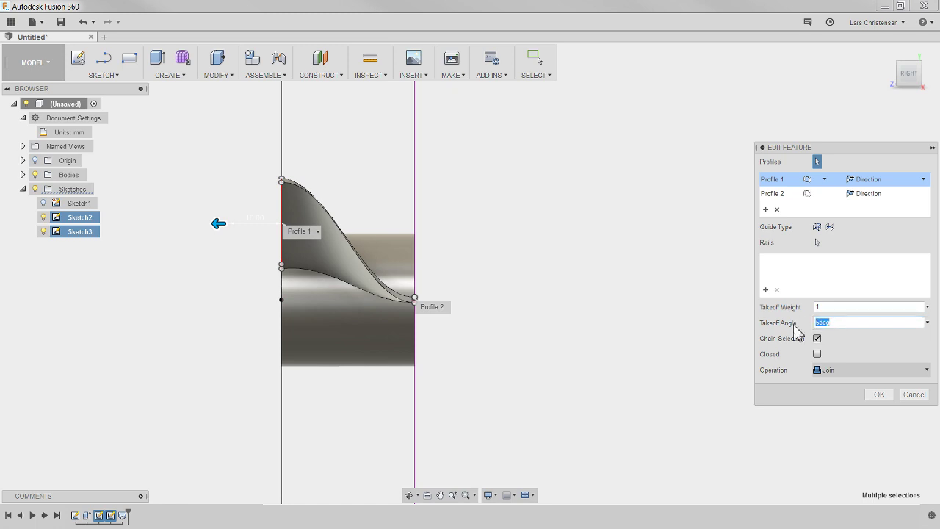
{"action": "type", "text": "0"}
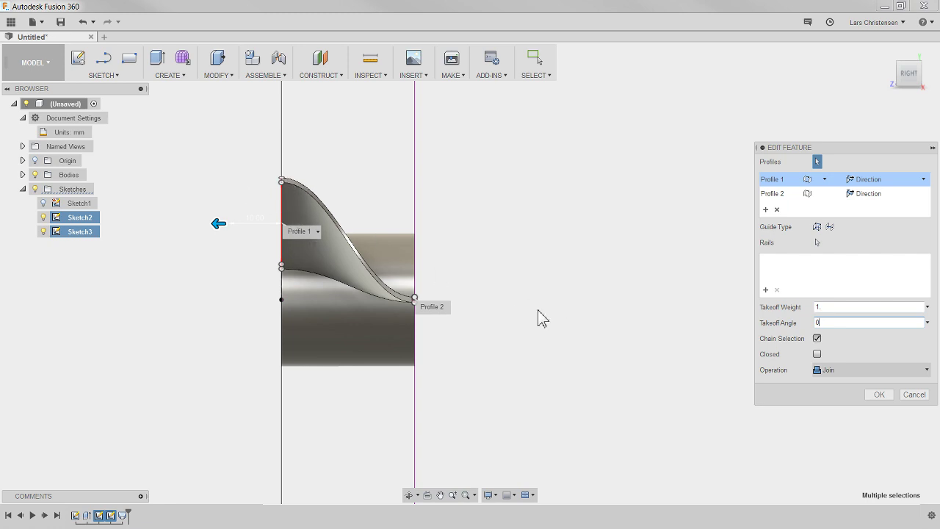
{"action": "left_click", "coordinate": [879, 396]}
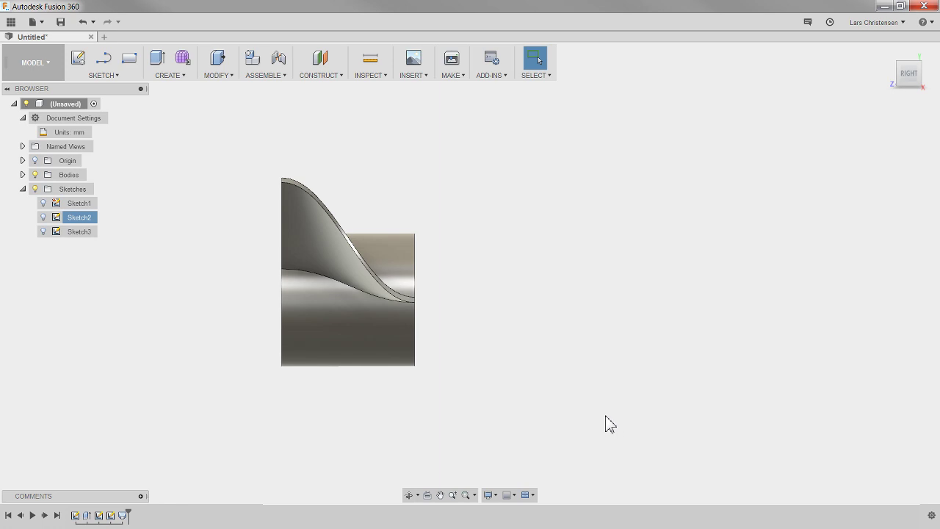
{"action": "key", "text": "F6"}
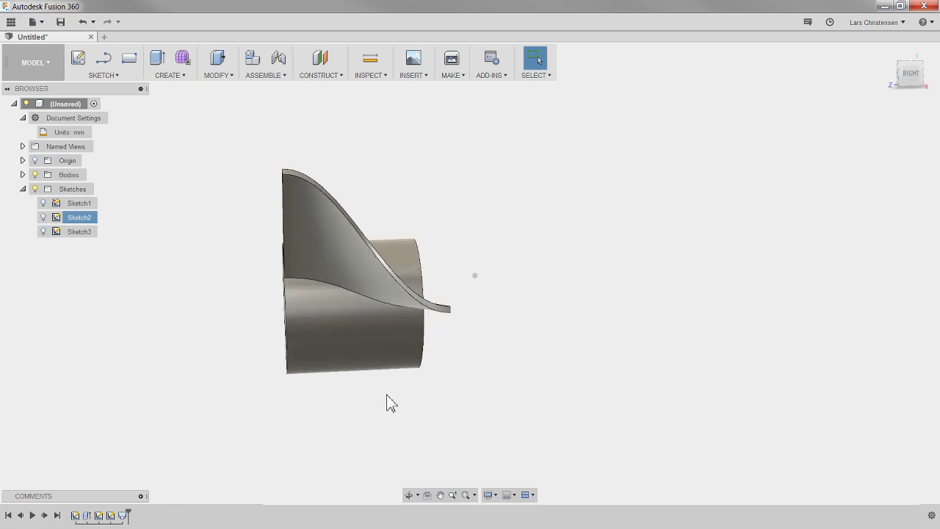
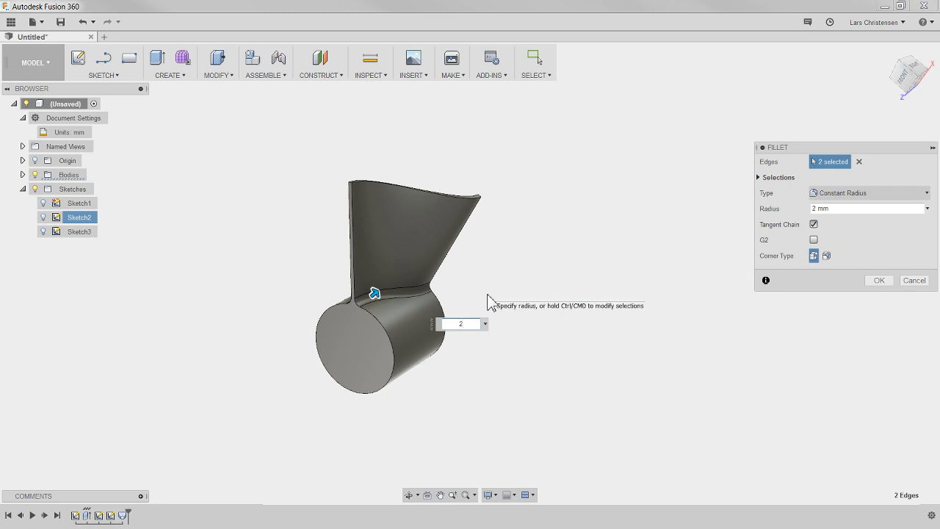
Step: Apply a 2 mm constant-radius fillet to the two selected edges where the blade meets the hub
{"action": "key", "text": "Return"}
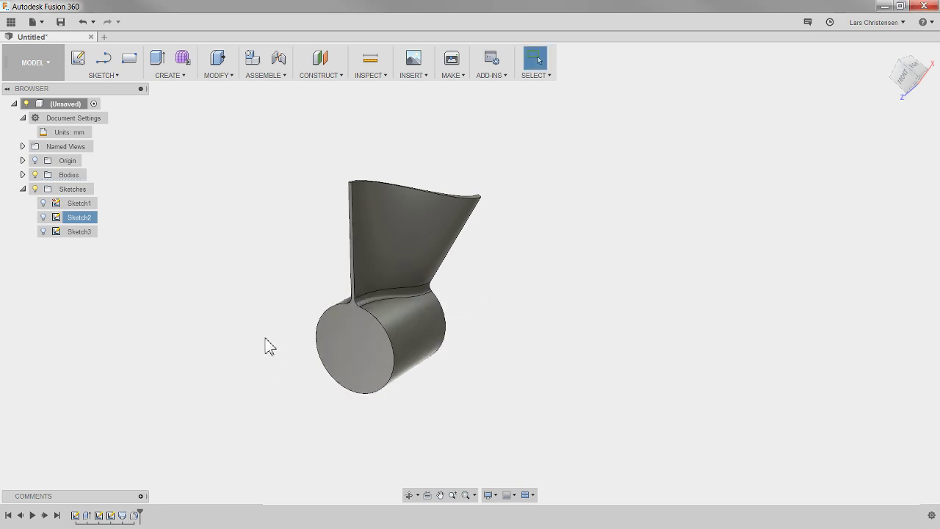
{"action": "scroll", "coordinate": [264, 344], "scroll_direction": "up", "scroll_amount": 2}
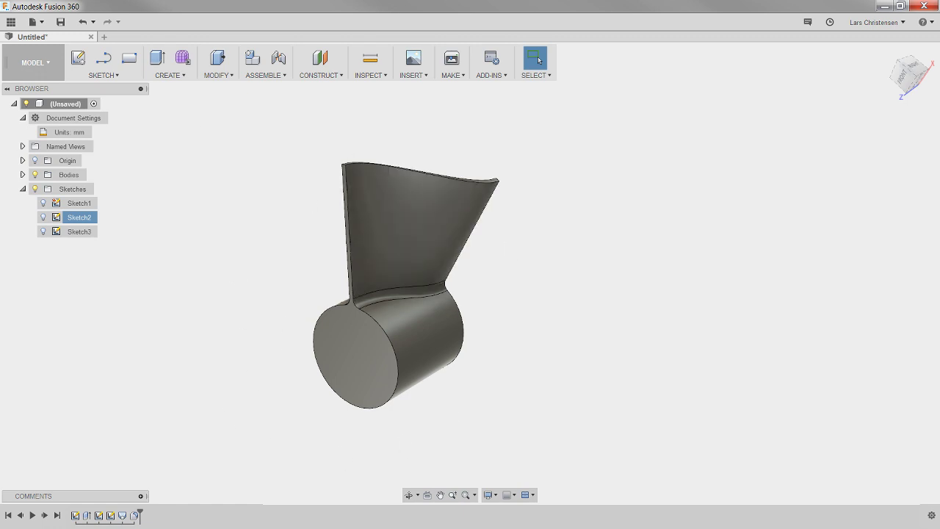
{"action": "key", "text": "alt+Tab"}
Step: Create a full circular pattern of the blade loft and its fillet features around the hub's axis with a quantity of 7
{"action": "left_click", "coordinate": [170, 76]}
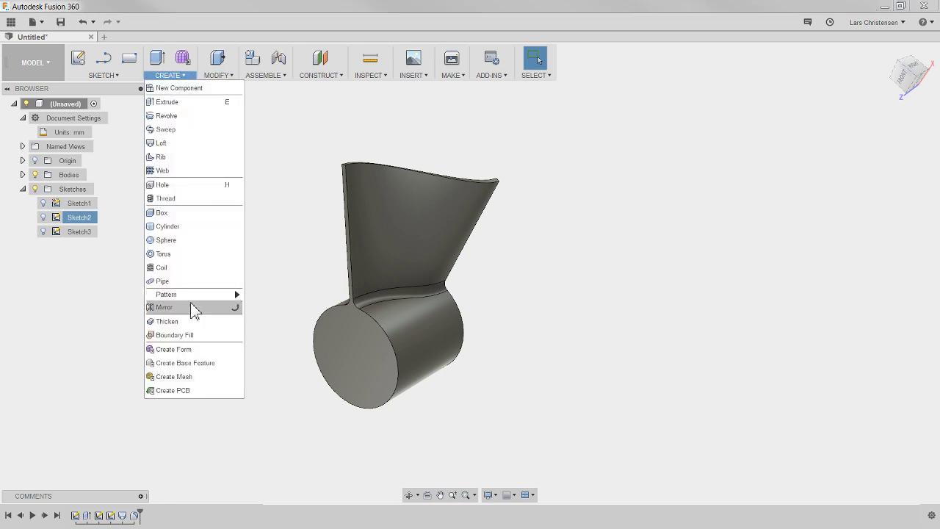
{"action": "mouse_move", "coordinate": [221, 294]}
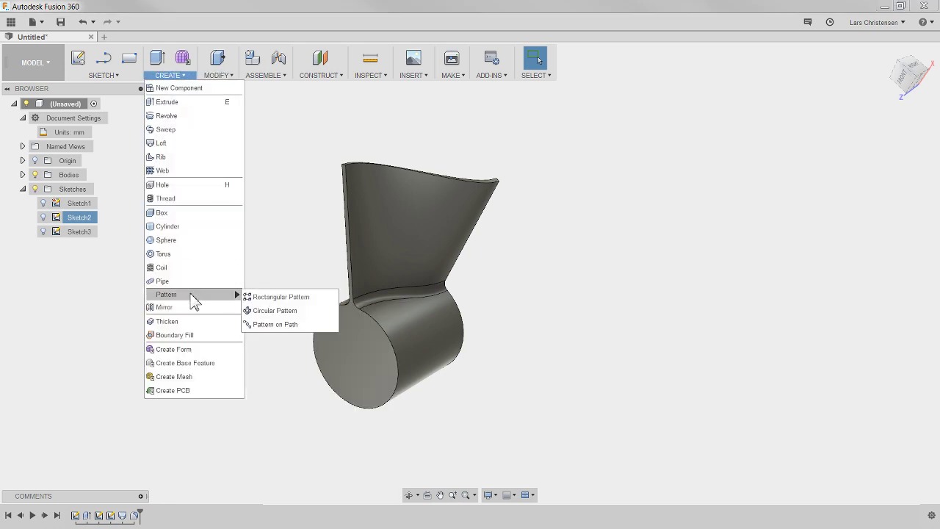
{"action": "left_click", "coordinate": [283, 310]}
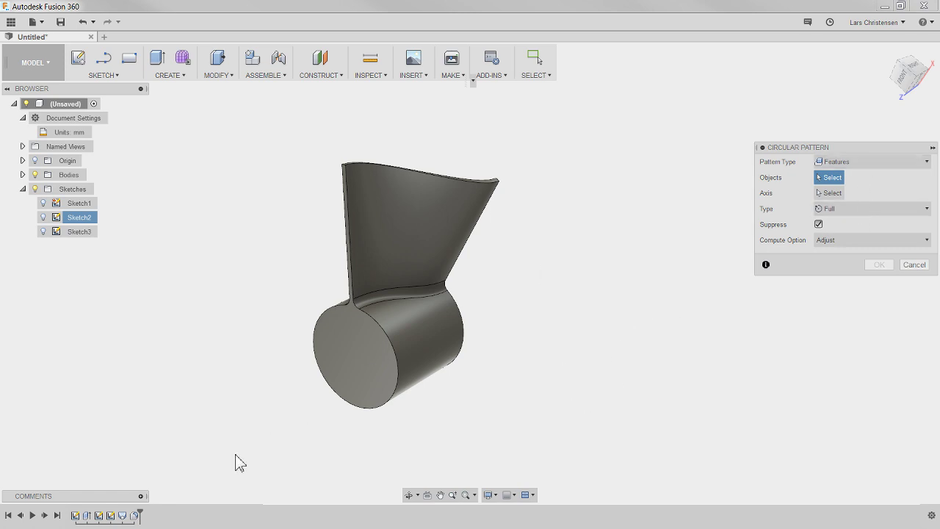
{"action": "left_click", "coordinate": [123, 516]}
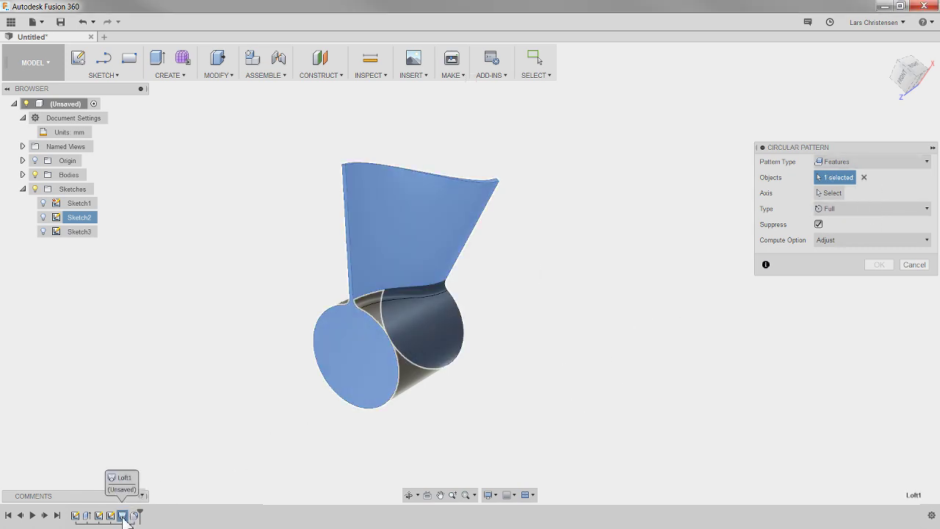
{"action": "left_click", "coordinate": [133, 516]}
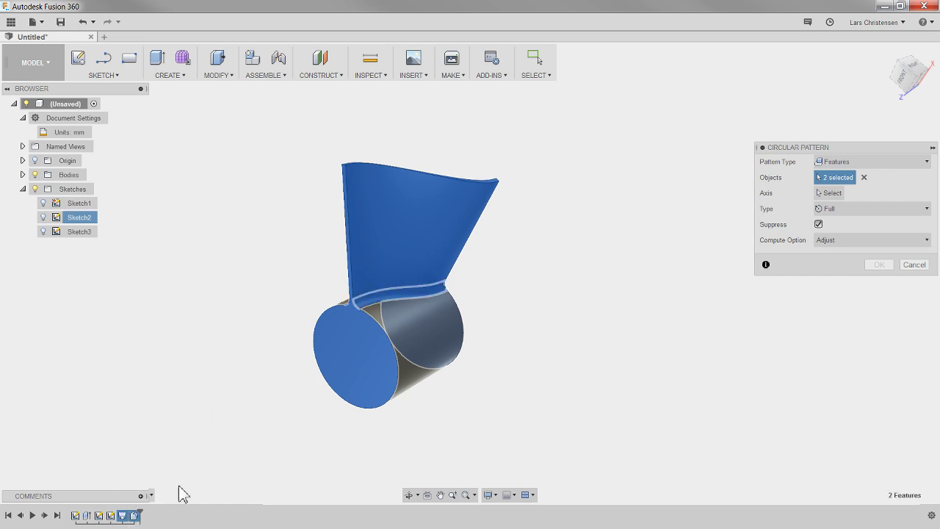
{"action": "left_click", "coordinate": [832, 193]}
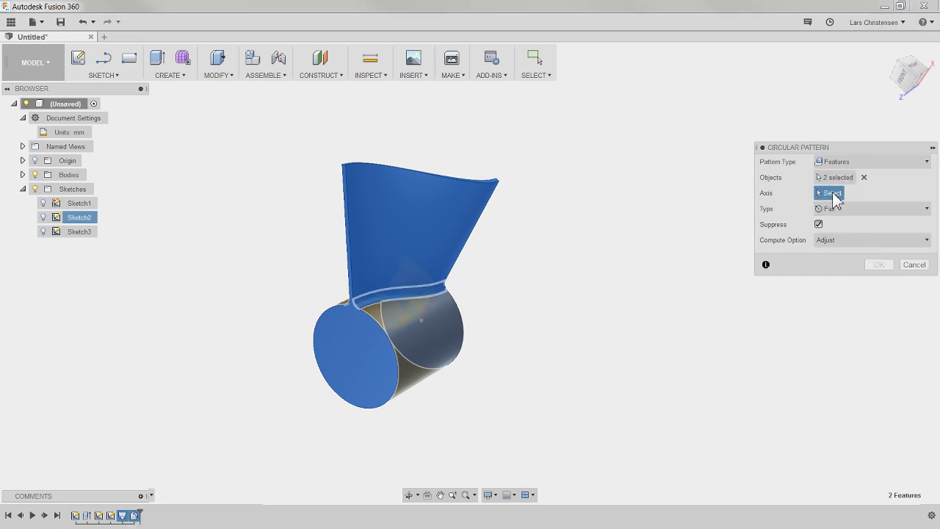
{"action": "left_click", "coordinate": [379, 410]}
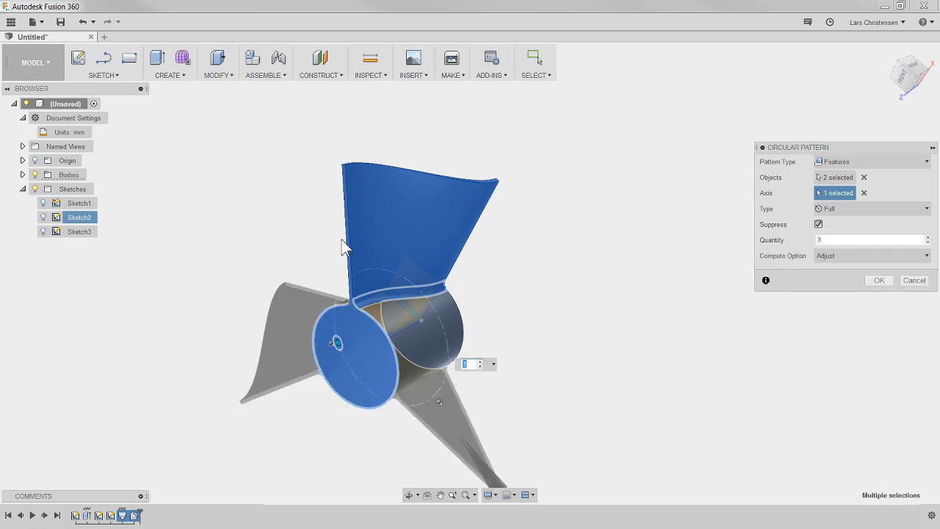
{"action": "left_click", "coordinate": [833, 239]}
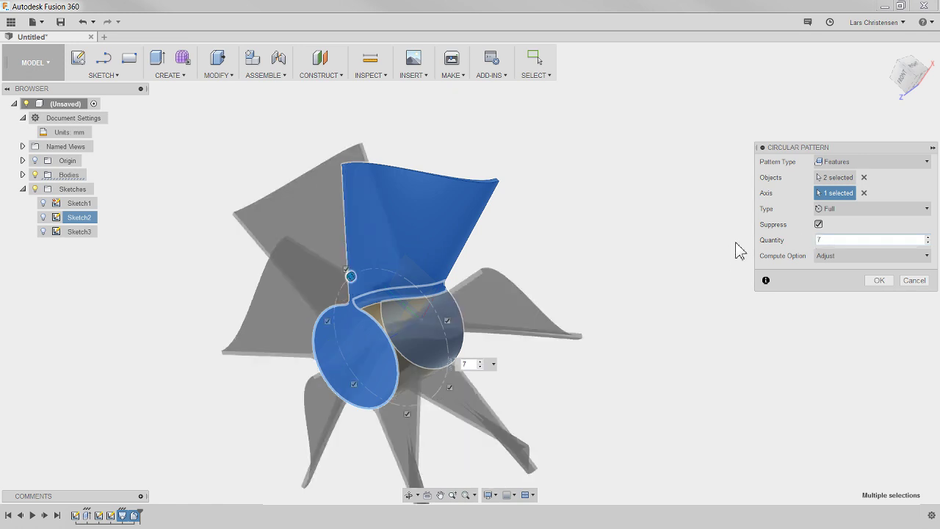
{"action": "left_click", "coordinate": [879, 280]}
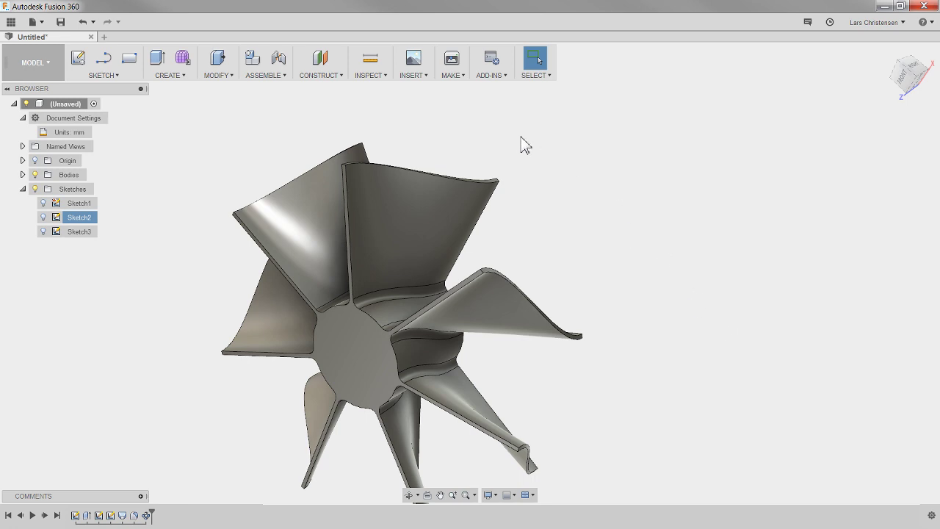
Step: Start a sketch on the hub's front face and draw an 80 mm diameter circle centred on the hub
{"action": "middle_click_drag", "start_coordinate": [455, 137], "coordinate": [544, 239], "text": "shift"}
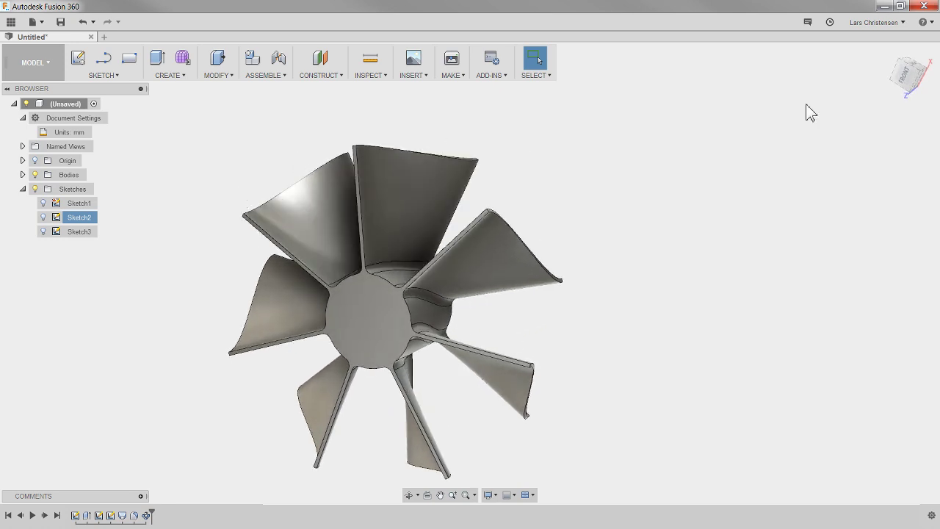
{"action": "left_click", "coordinate": [906, 75]}
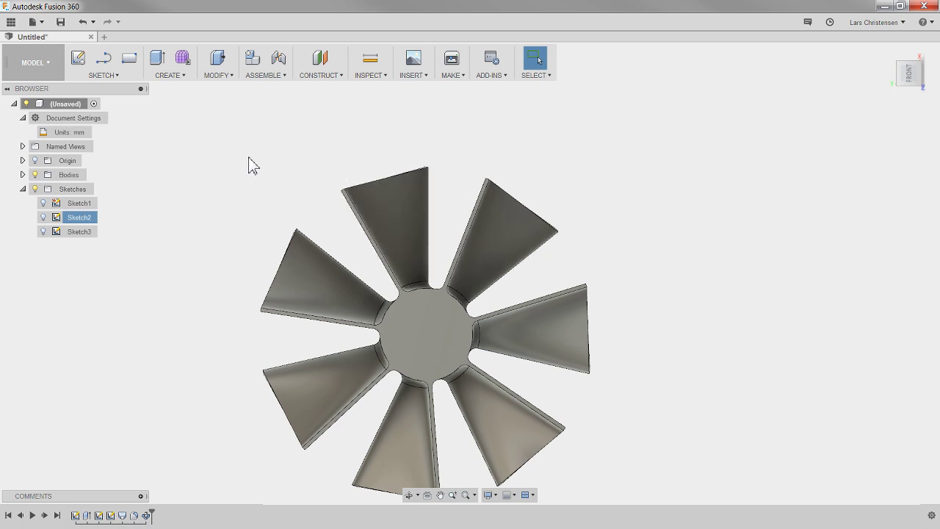
{"action": "scroll", "coordinate": [132, 168], "scroll_direction": "down", "scroll_amount": 2}
{"action": "scroll", "coordinate": [180, 334], "scroll_direction": "up", "scroll_amount": 1}
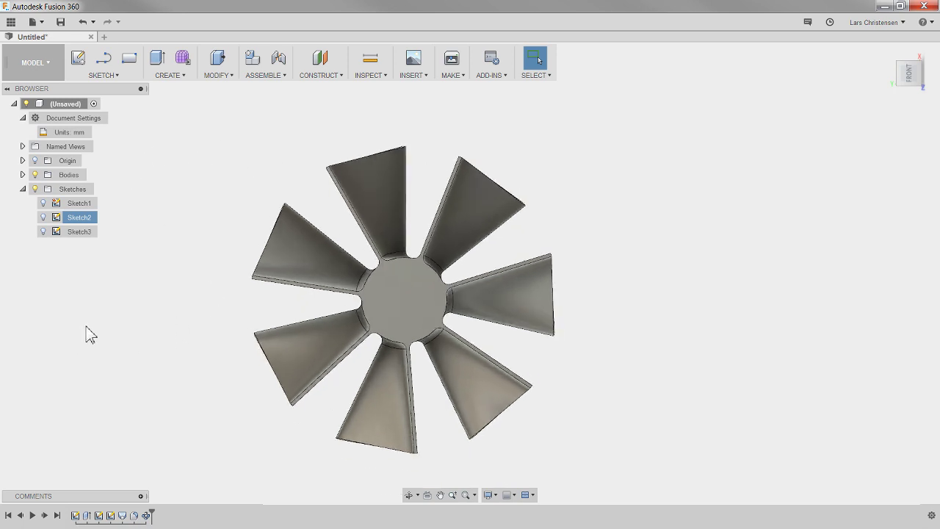
{"action": "right_click", "coordinate": [408, 327]}
{"action": "left_click", "coordinate": [401, 347]}
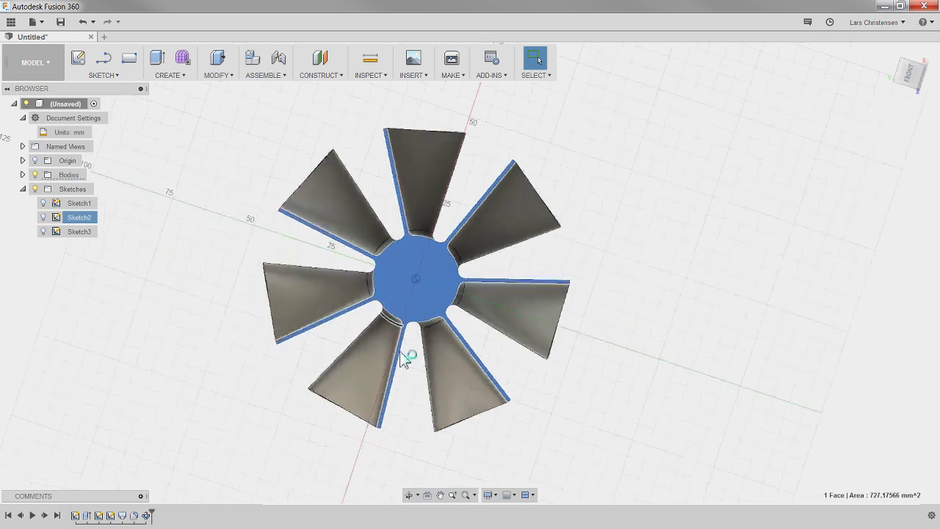
{"action": "key", "text": "c"}
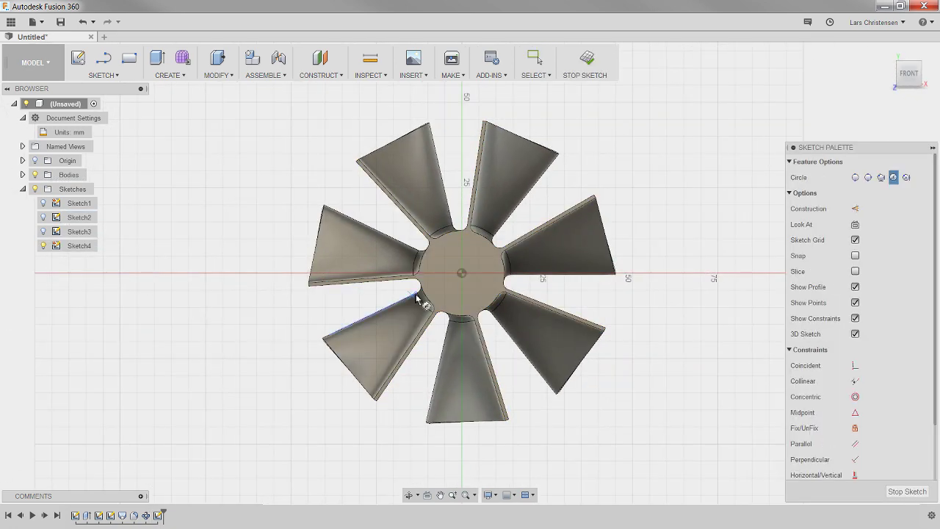
{"action": "left_click", "coordinate": [461, 273]}
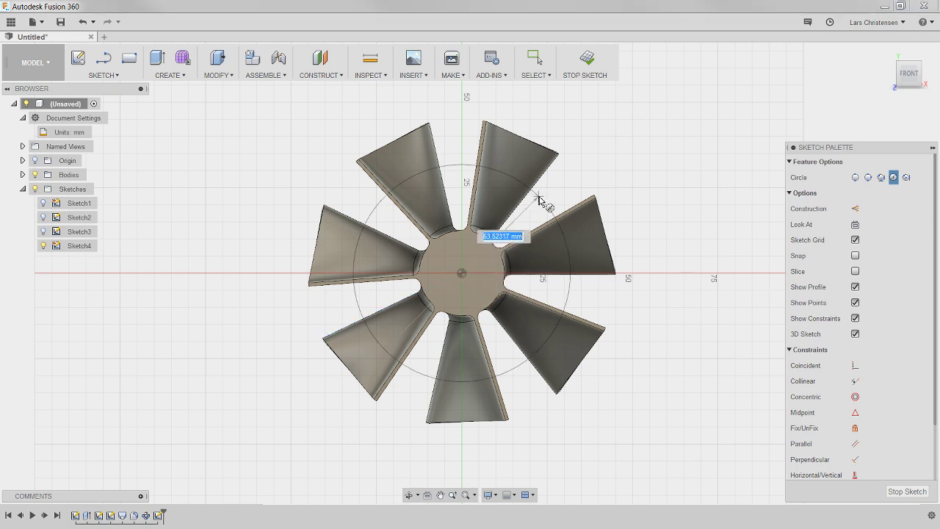
{"action": "type", "text": "80"}
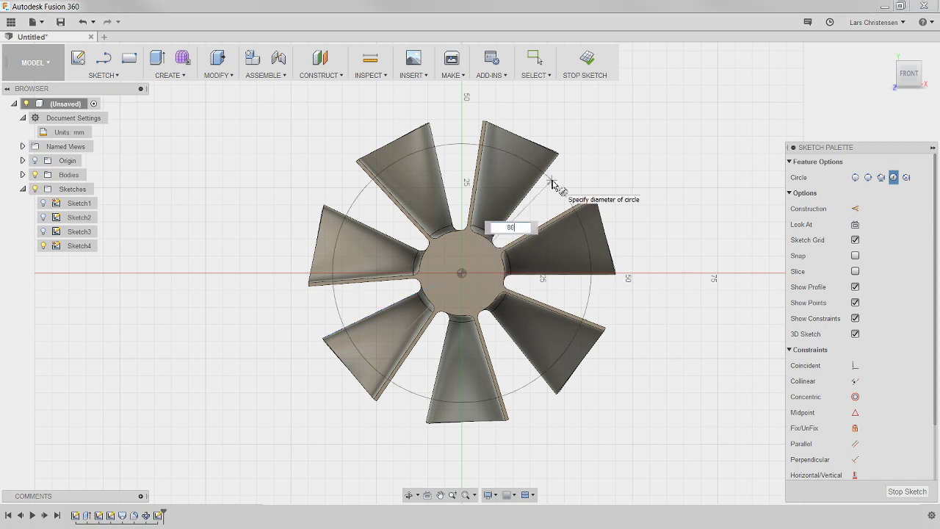
{"action": "key", "text": "Tab"}
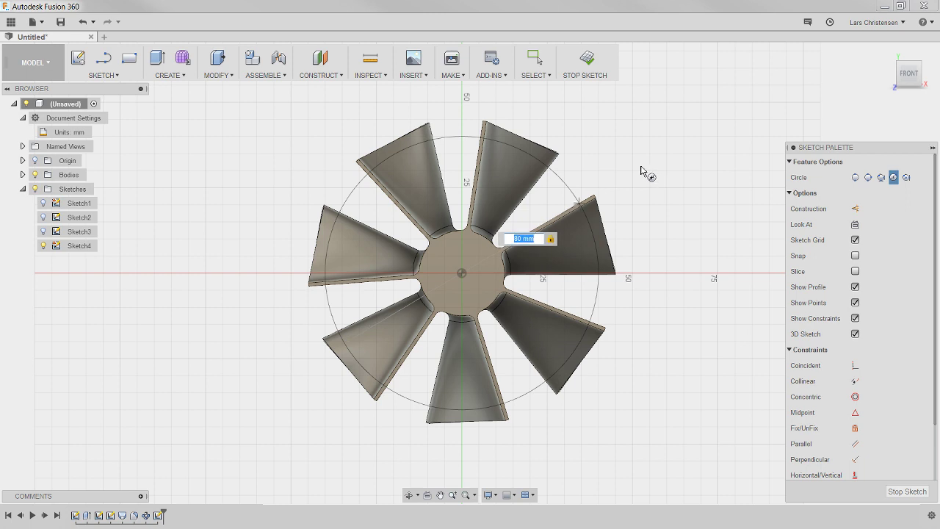
{"action": "key", "text": "Return"}
{"action": "key", "text": "Escape"}
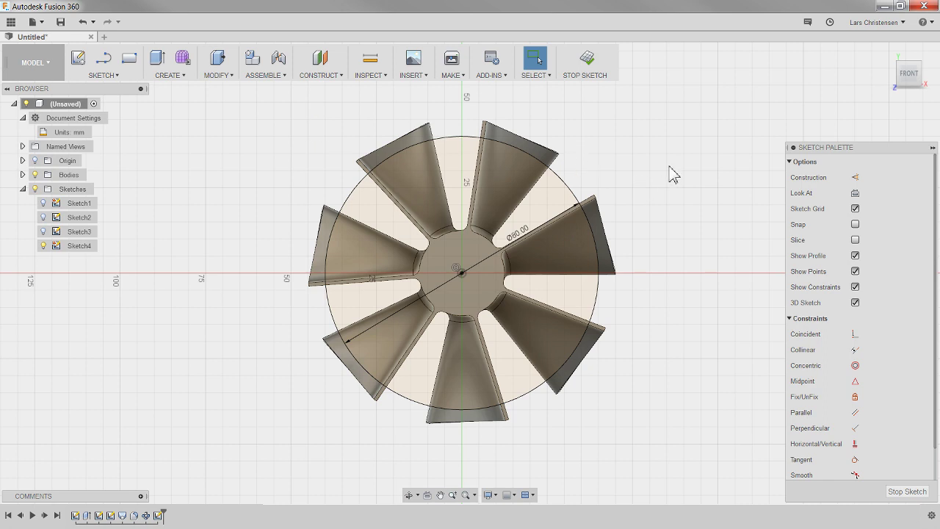
Step: Add a concentric 100 mm diameter circle around the blades in the same sketch
{"action": "key", "text": "c"}
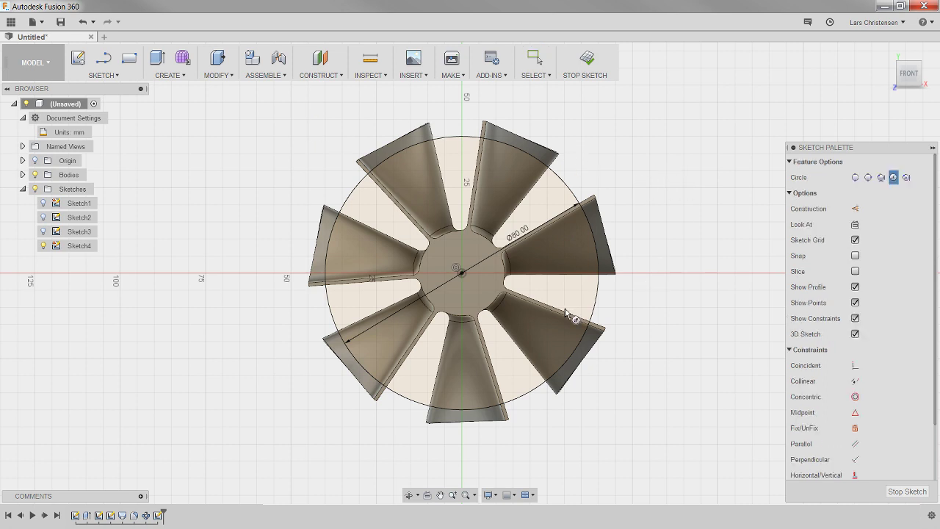
{"action": "left_click", "coordinate": [461, 274]}
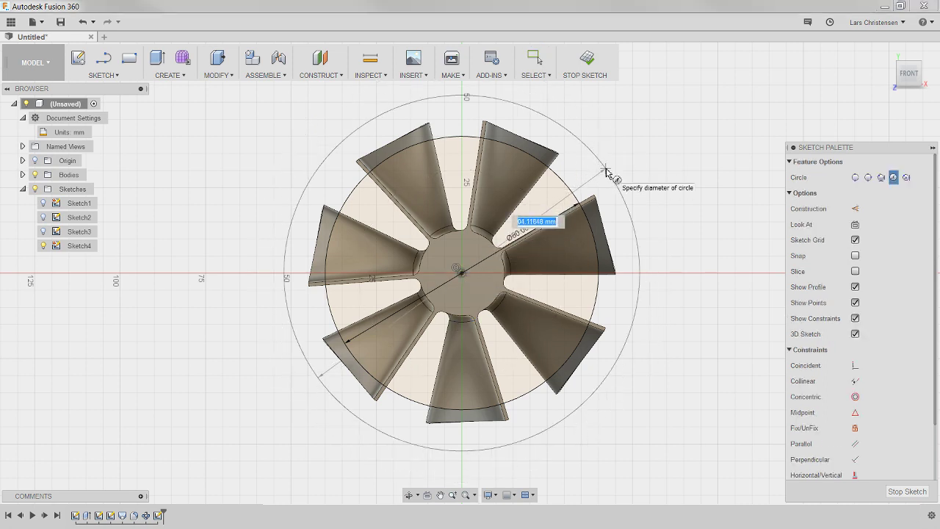
{"action": "type", "text": "100"}
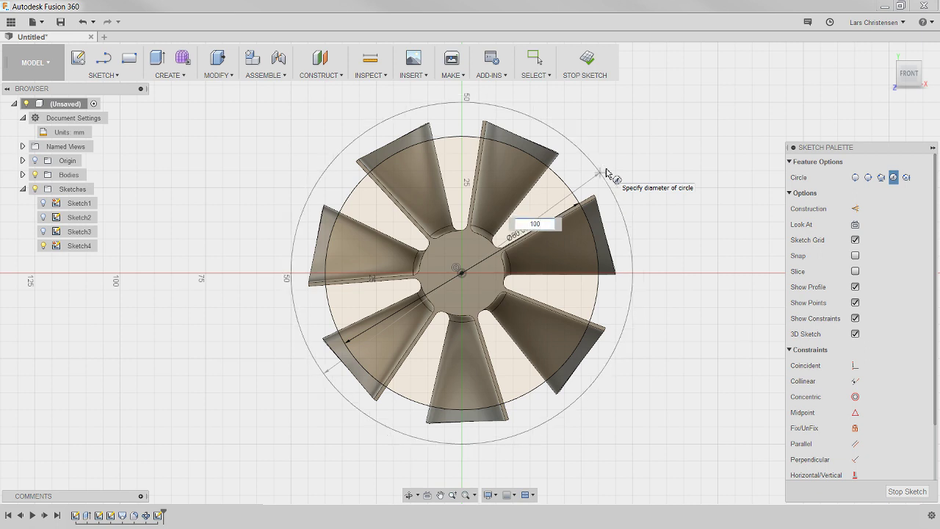
{"action": "key", "text": "Tab"}
{"action": "key", "text": "Return"}
{"action": "key", "text": "Escape"}
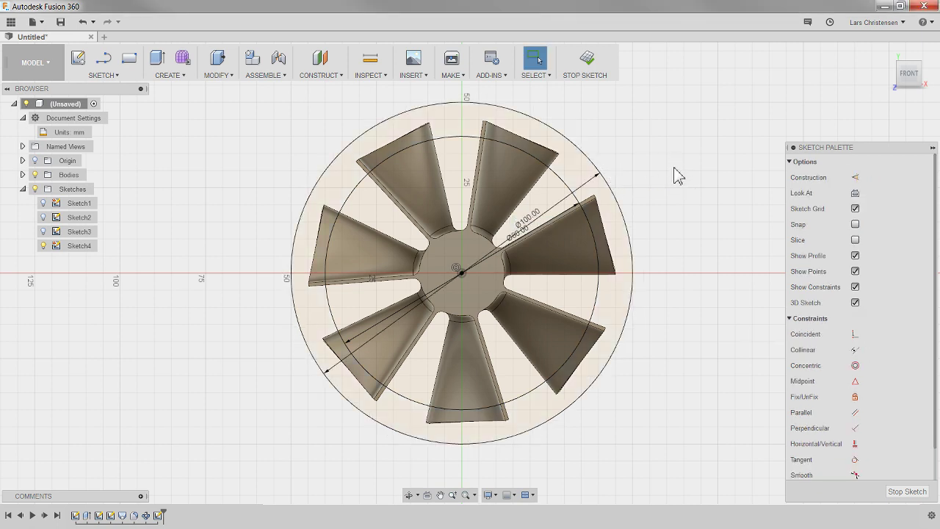
Step: Start extruding the ring between the two circles, adding the small profiles at all seven blade tips to the selection
{"action": "key", "text": "q"}
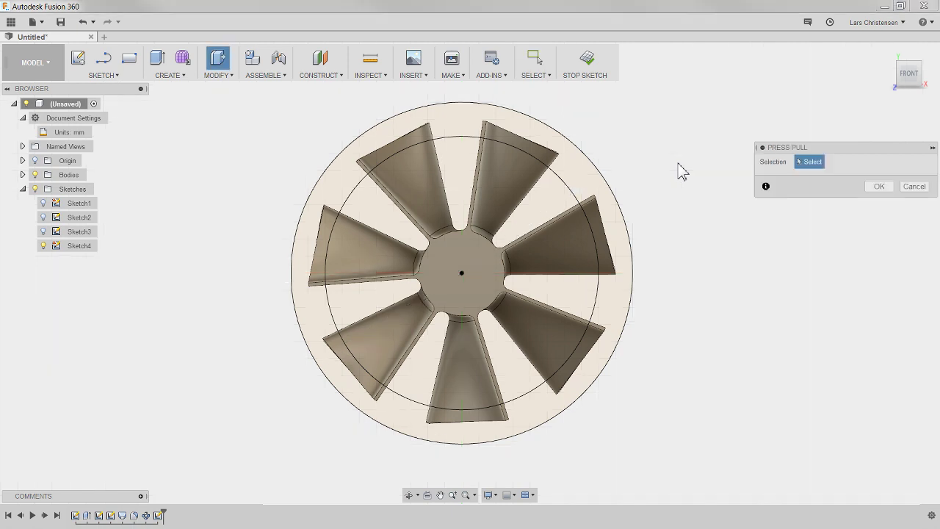
{"action": "left_click", "coordinate": [471, 130]}
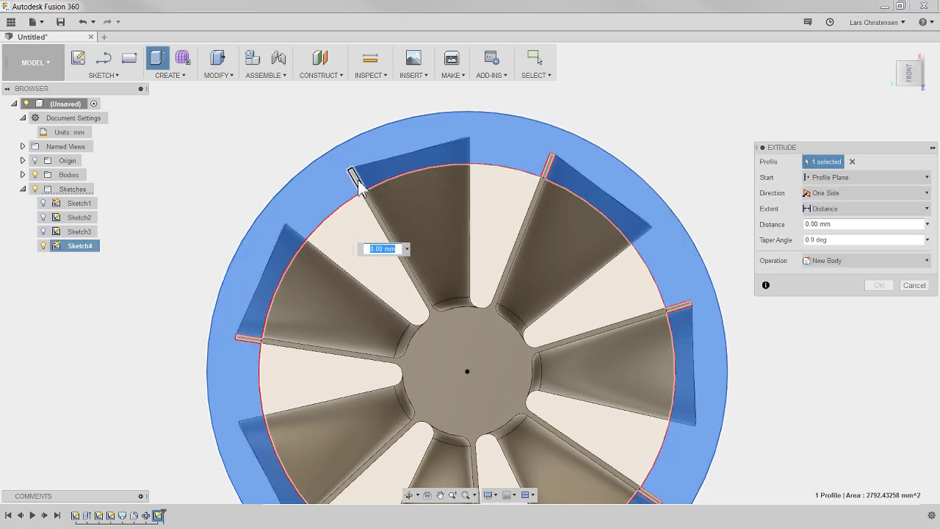
{"action": "left_click", "coordinate": [518, 183]}
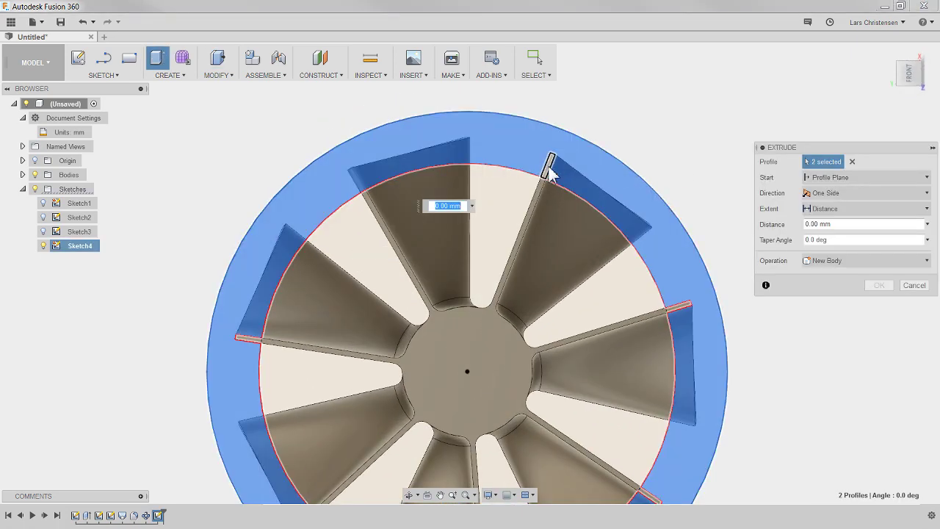
{"action": "left_click", "coordinate": [550, 165]}
{"action": "left_click", "coordinate": [604, 227]}
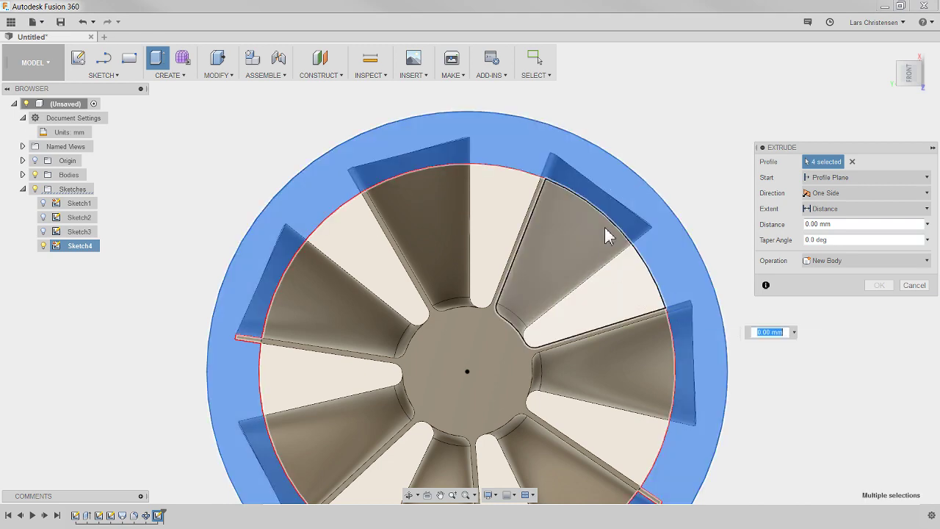
{"action": "scroll", "coordinate": [576, 390], "scroll_direction": "down", "scroll_amount": 2}
{"action": "scroll", "coordinate": [665, 450], "scroll_direction": "up", "scroll_amount": 3}
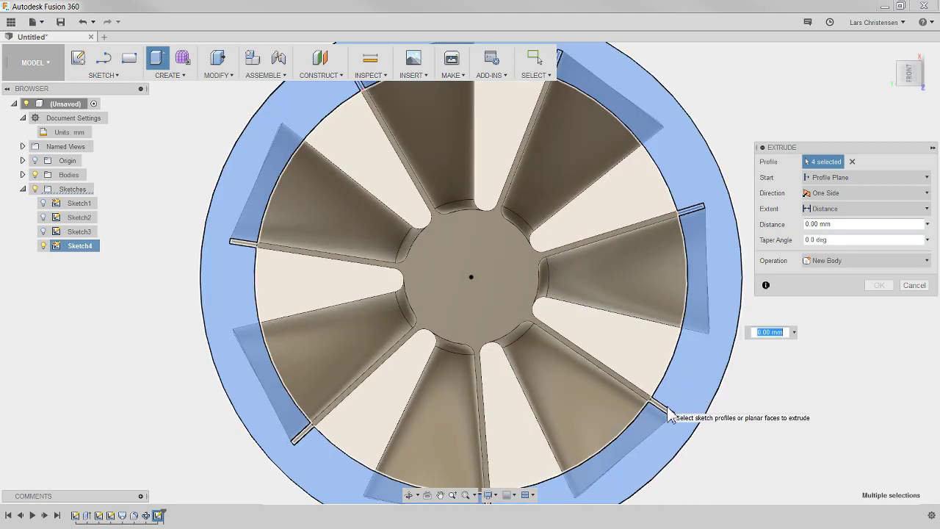
{"action": "left_click", "coordinate": [667, 419]}
{"action": "scroll", "coordinate": [645, 287], "scroll_direction": "down", "scroll_amount": 3}
{"action": "scroll", "coordinate": [510, 475], "scroll_direction": "up", "scroll_amount": 3}
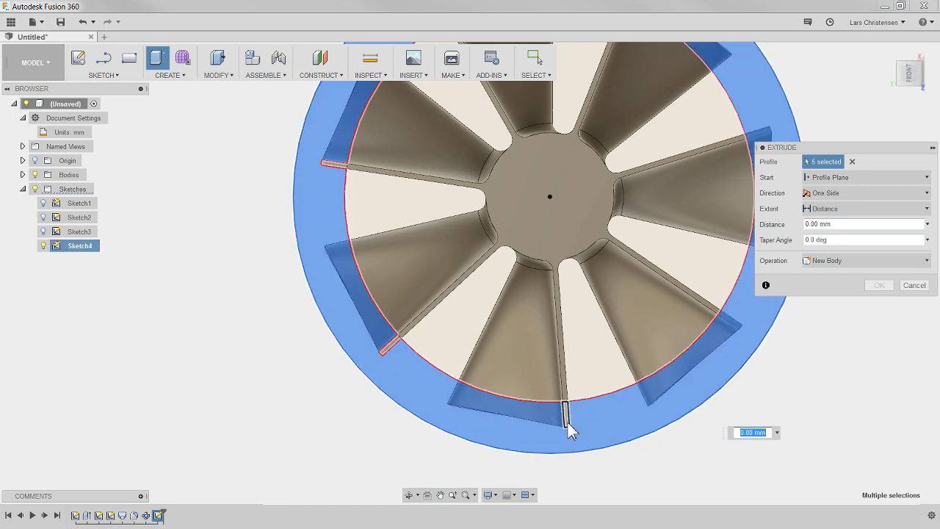
{"action": "left_click", "coordinate": [566, 431]}
{"action": "left_click", "coordinate": [383, 358]}
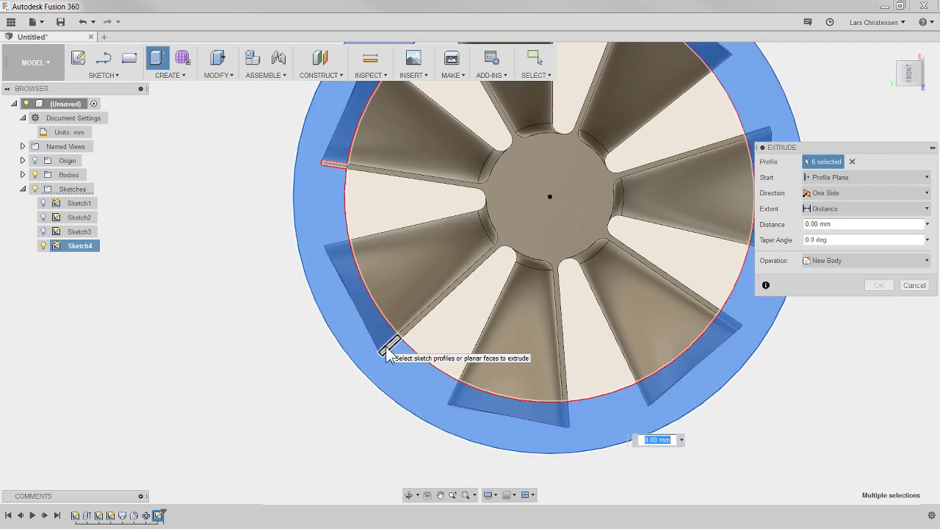
{"action": "left_click", "coordinate": [350, 166]}
{"action": "scroll", "coordinate": [175, 357], "scroll_direction": "down", "scroll_amount": 4}
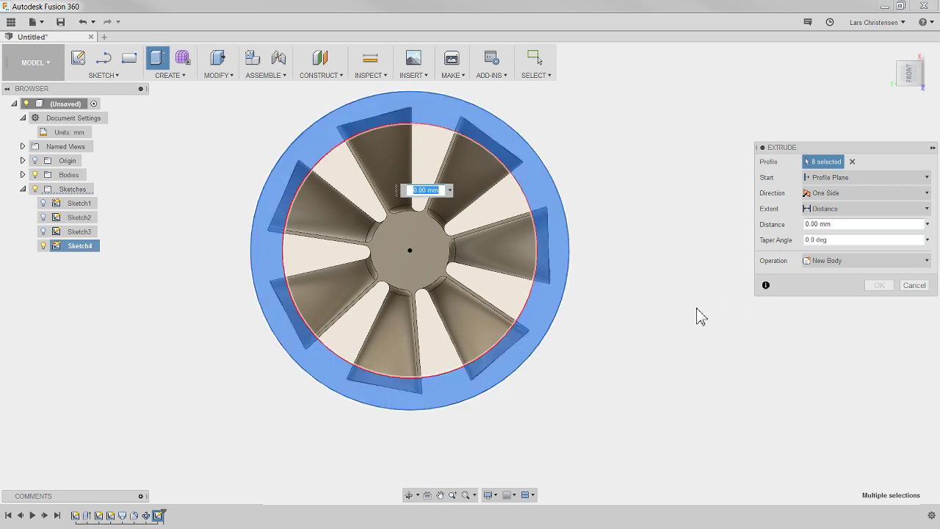
Step: Extrude the selected ring profiles toward the blades as a cut with extent All to trim the blade tips
{"action": "middle_click_drag", "start_coordinate": [699, 319], "coordinate": [252, 226], "text": "shift"}
{"action": "left_click_drag", "start_coordinate": [247, 213], "coordinate": [481, 196]}
{"action": "left_click", "coordinate": [854, 210]}
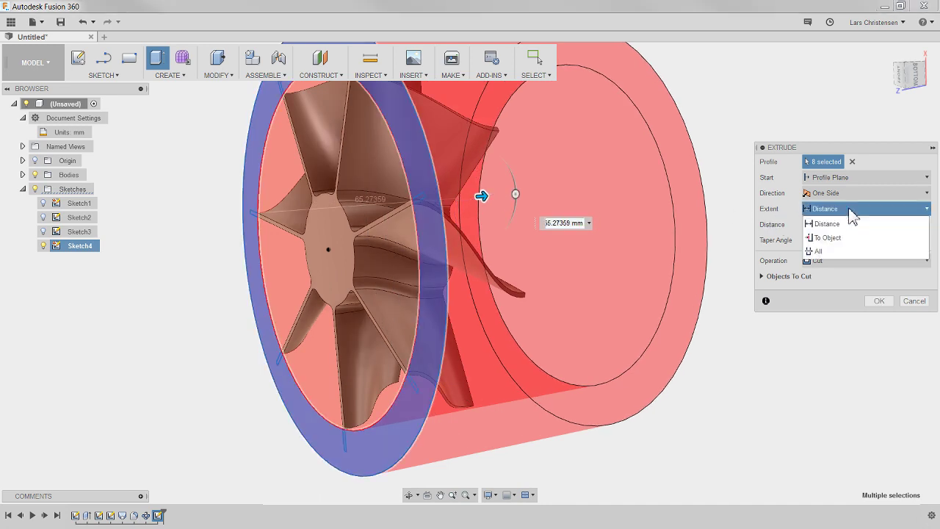
{"action": "left_click", "coordinate": [845, 252]}
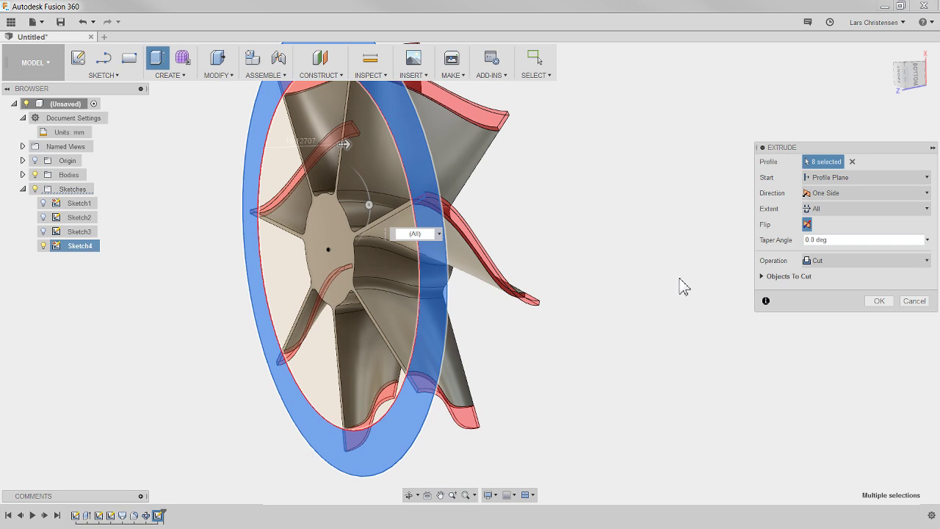
{"action": "left_click", "coordinate": [880, 301]}
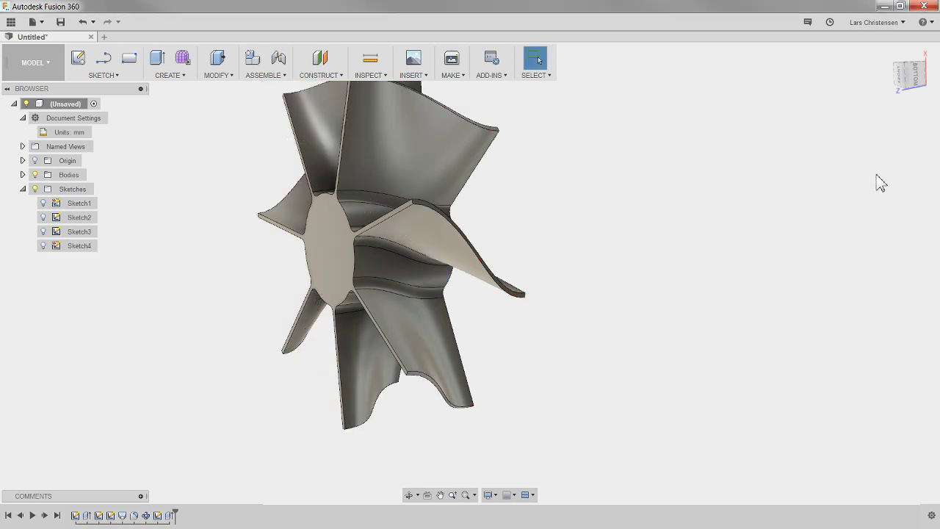
Step: Fillet all edges of the trimmed fan, blades and hub together, with a constant radius of 0.25 mm
{"action": "left_click", "coordinate": [907, 81]}
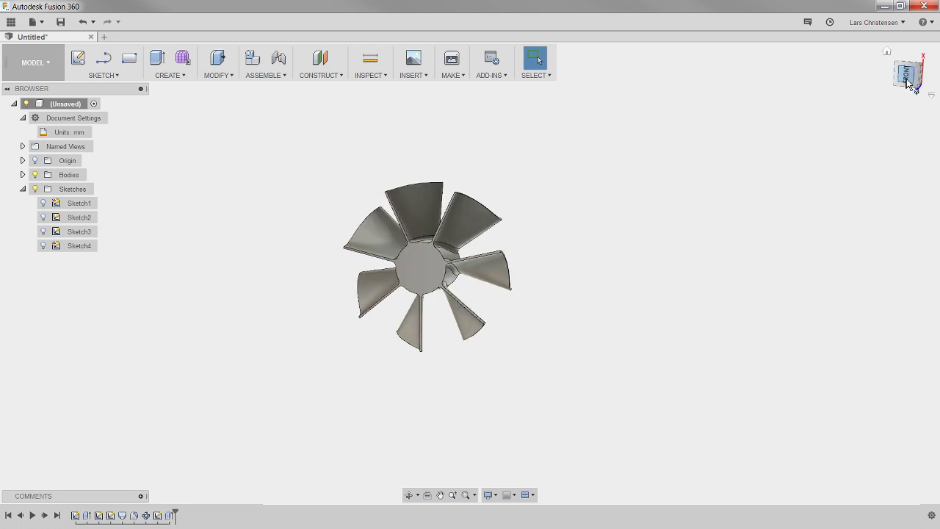
{"action": "scroll", "coordinate": [444, 296], "scroll_direction": "up", "scroll_amount": 5}
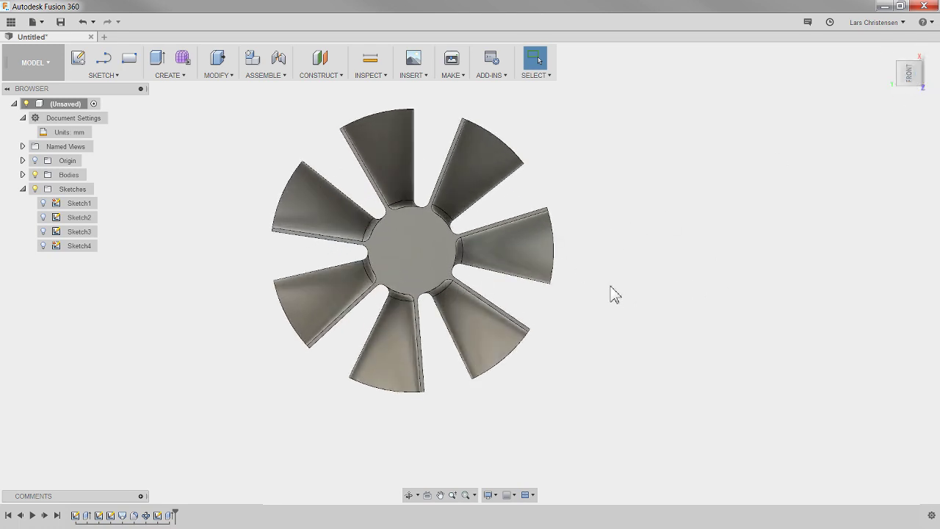
{"action": "mouse_move", "coordinate": [609, 304]}
{"action": "middle_mouse_down", "text": "shift"}
{"action": "mouse_move", "coordinate": [617, 300]}
{"action": "mouse_move", "coordinate": [609, 300]}
{"action": "middle_mouse_up", "text": "shift"}
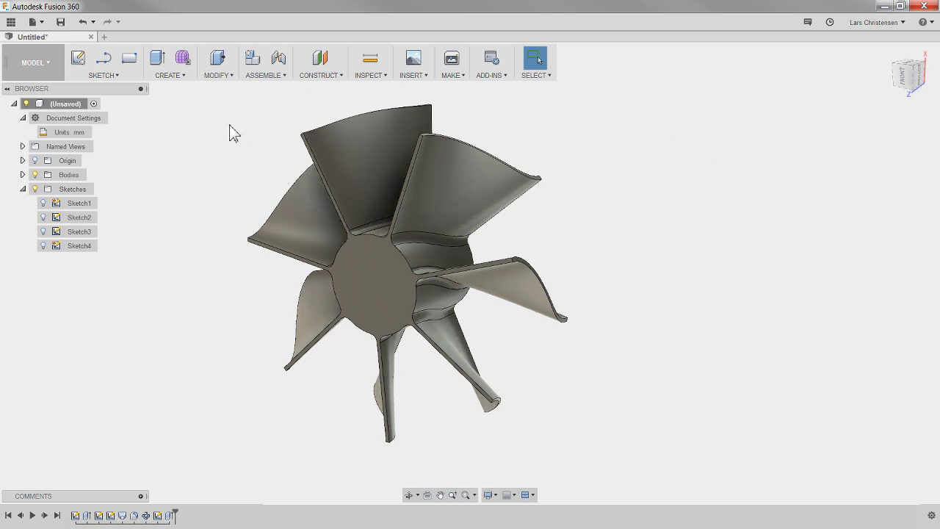
{"action": "key", "text": "f"}
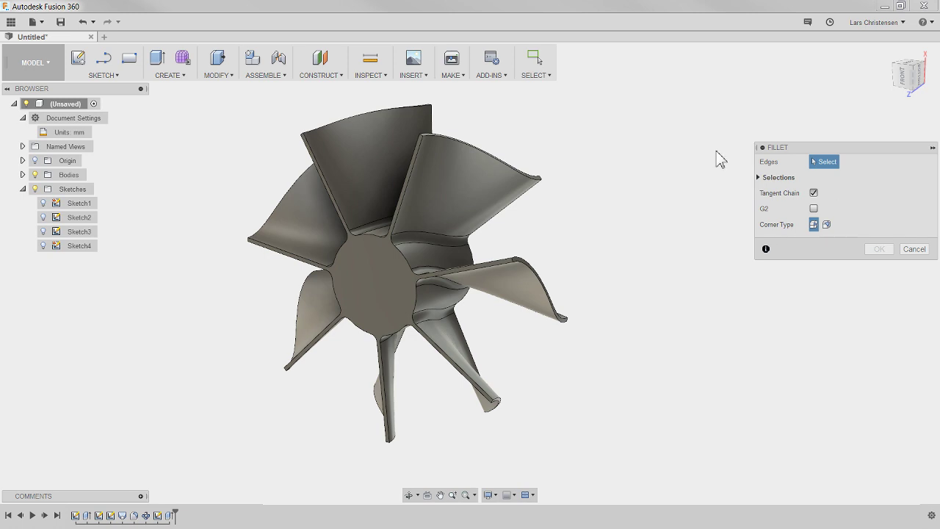
{"action": "left_click", "coordinate": [532, 75]}
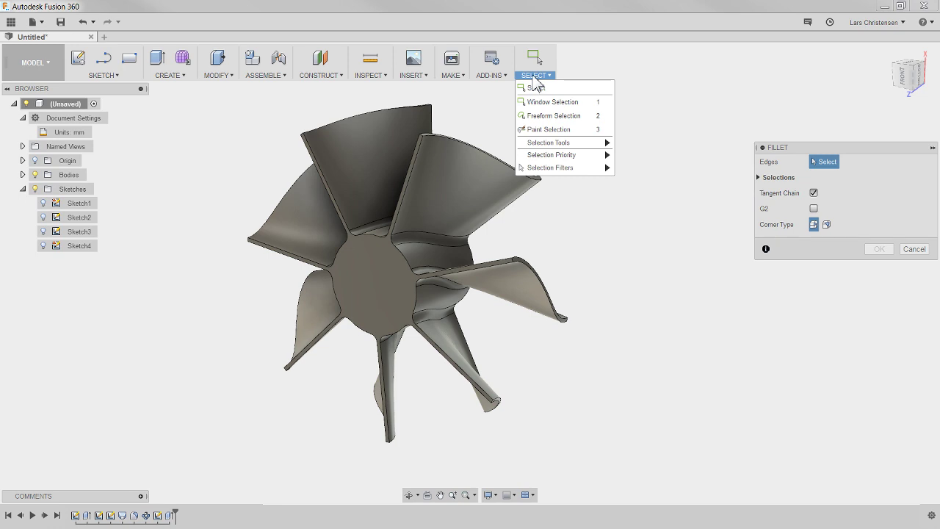
{"action": "mouse_move", "coordinate": [567, 173]}
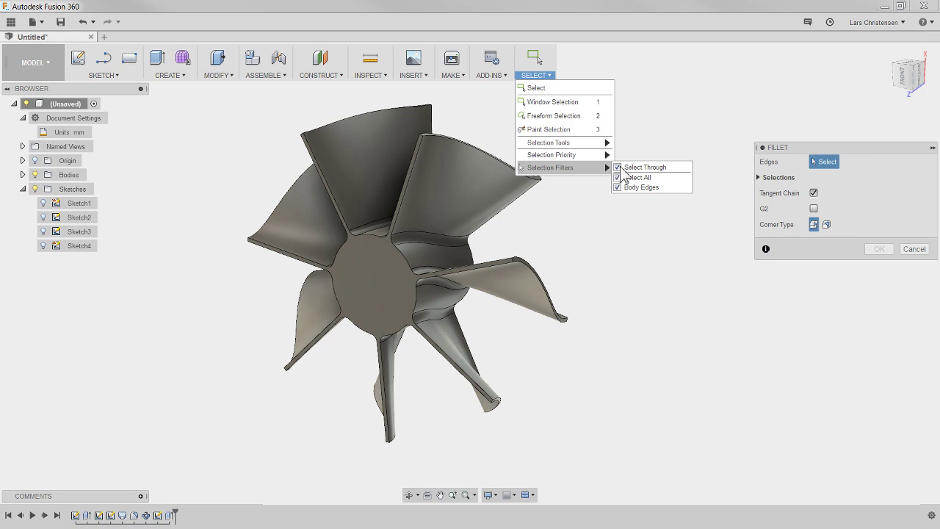
{"action": "left_click", "coordinate": [670, 231]}
{"action": "middle_click_drag", "start_coordinate": [566, 254], "coordinate": [359, 270], "text": "shift"}
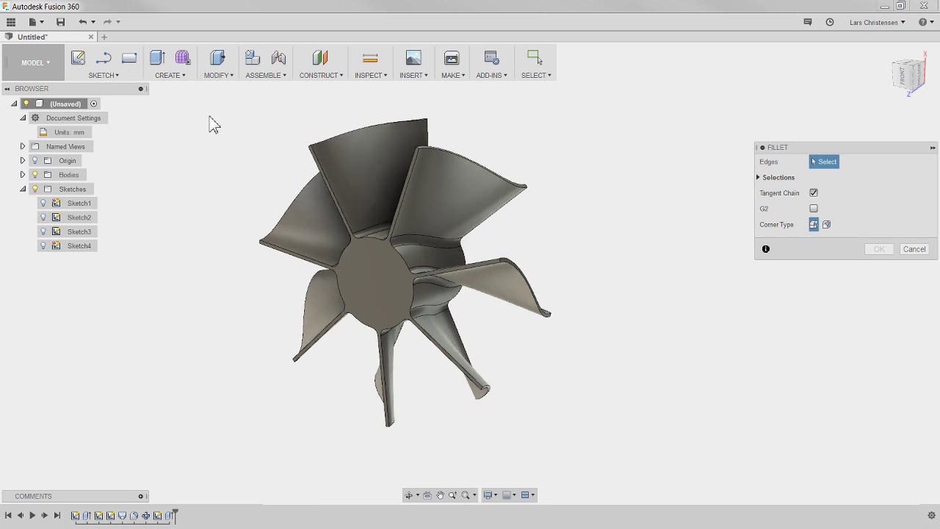
{"action": "left_click_drag", "start_coordinate": [196, 102], "coordinate": [657, 465]}
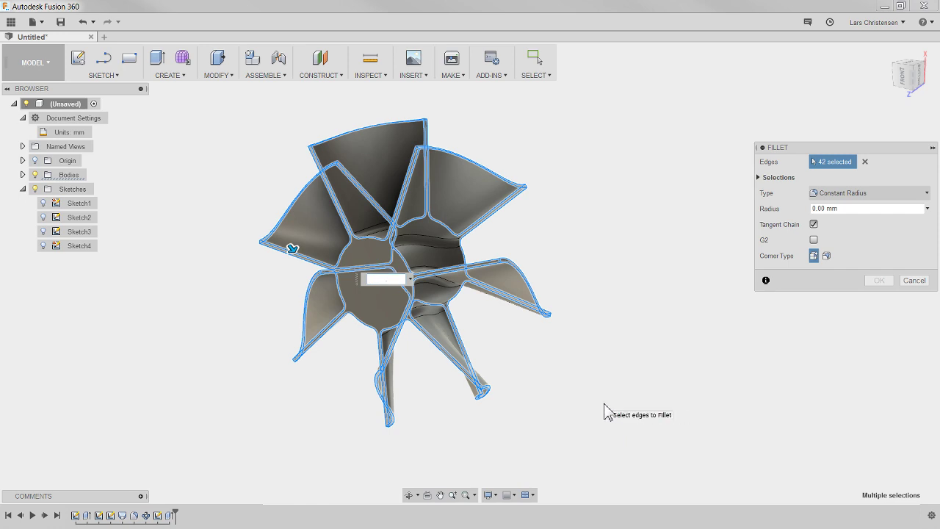
{"action": "key", "text": "Return"}
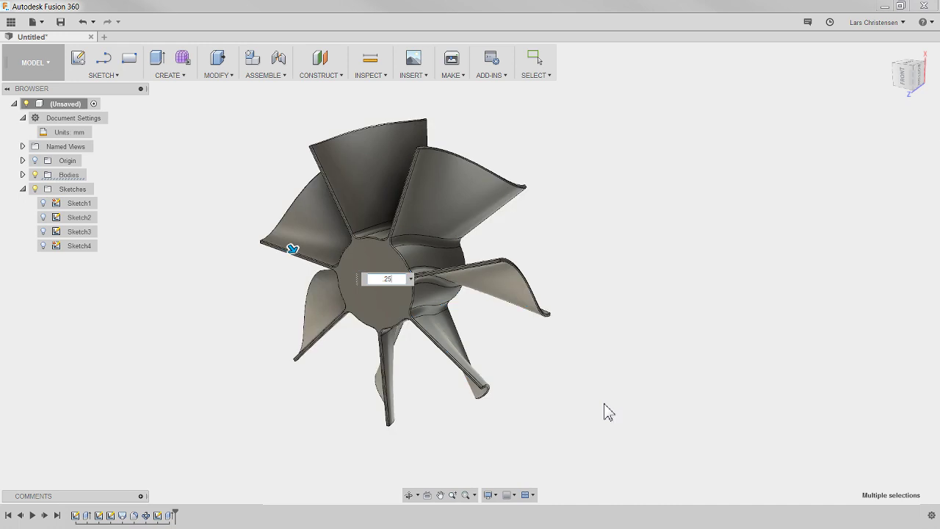
Step: Examine the filleted blade edges and their transitions to the hub up close and from several angles
{"action": "scroll", "coordinate": [380, 237], "scroll_direction": "up", "scroll_amount": 3}
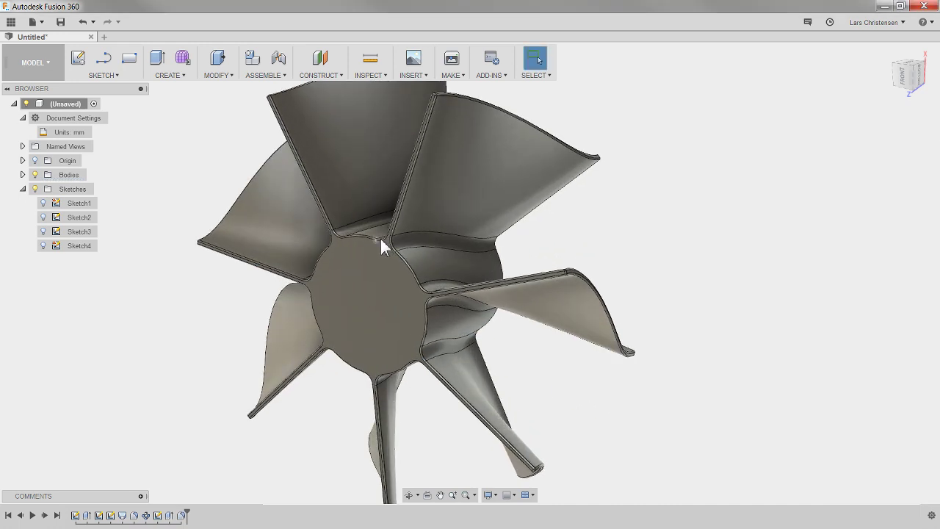
{"action": "scroll", "coordinate": [375, 240], "scroll_direction": "up", "scroll_amount": 2}
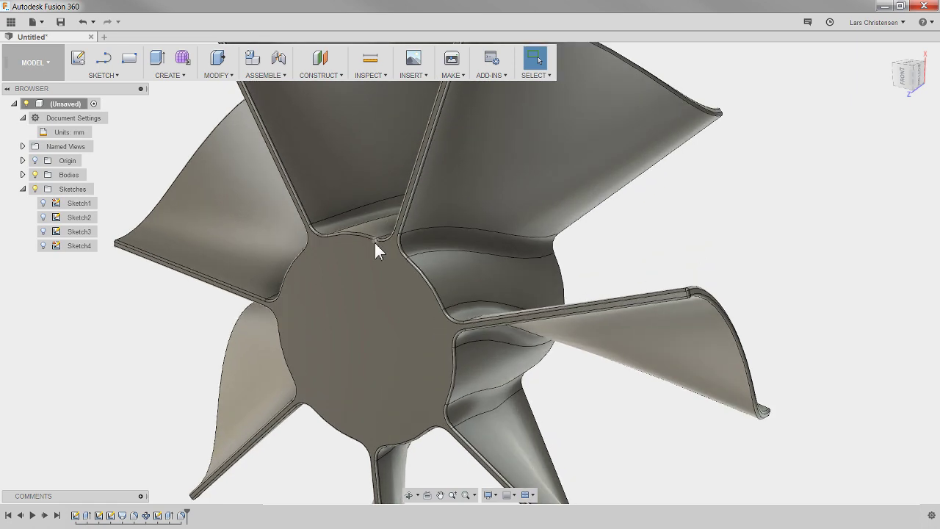
{"action": "scroll", "coordinate": [375, 246], "scroll_direction": "down", "scroll_amount": 8}
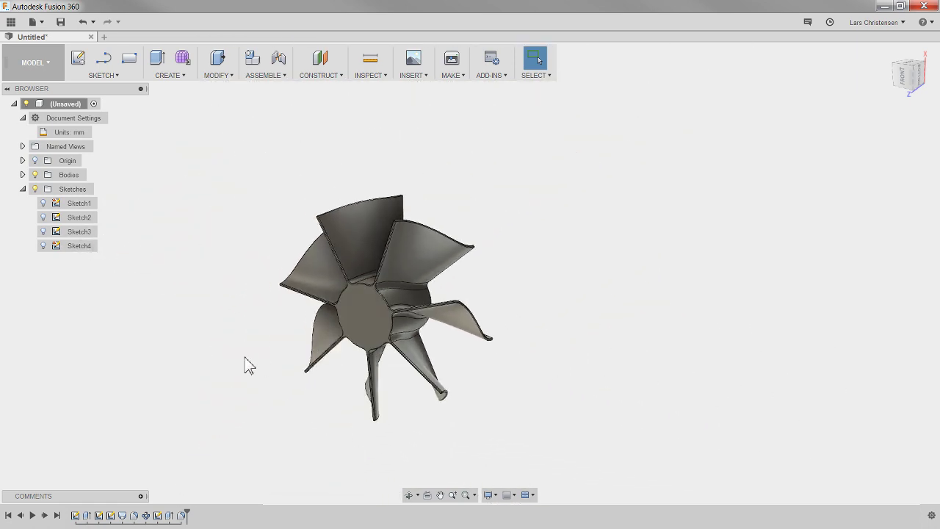
{"action": "middle_click_drag", "start_coordinate": [249, 366], "coordinate": [273, 375], "text": "shift"}
{"action": "scroll", "coordinate": [270, 377], "scroll_direction": "up", "scroll_amount": 3}
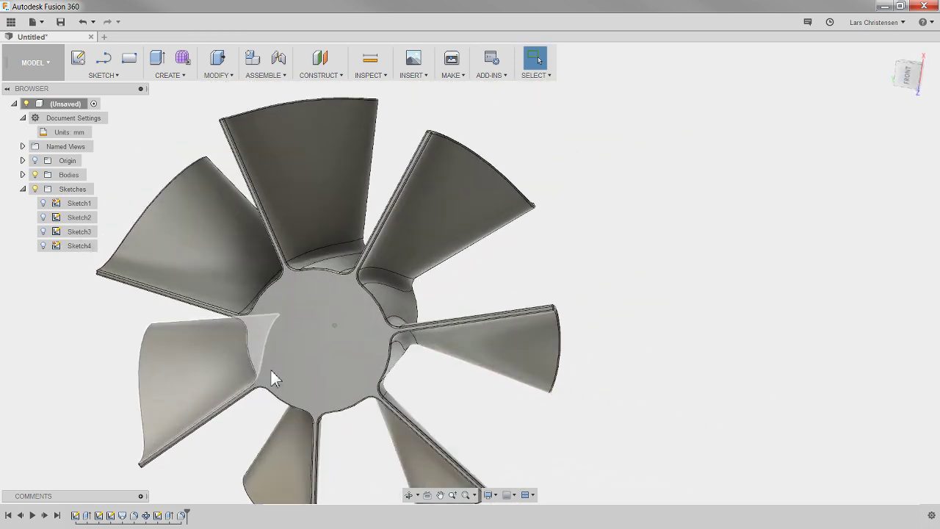
{"action": "scroll", "coordinate": [272, 376], "scroll_direction": "down", "scroll_amount": 5}
{"action": "scroll", "coordinate": [314, 375], "scroll_direction": "up", "scroll_amount": 5}
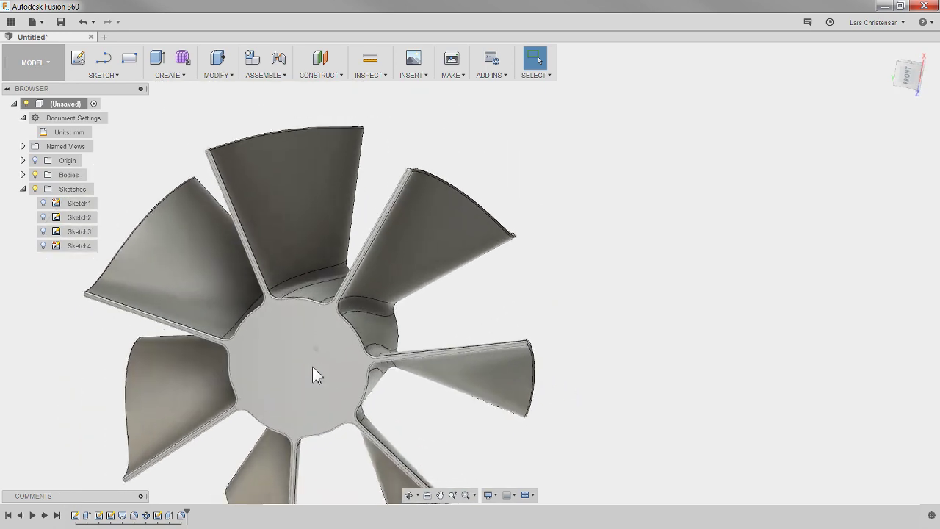
{"action": "scroll", "coordinate": [313, 377], "scroll_direction": "down", "scroll_amount": 3}
{"action": "middle_click_drag", "start_coordinate": [314, 376], "coordinate": [340, 445], "text": "shift"}
{"action": "scroll", "coordinate": [317, 438], "scroll_direction": "up", "scroll_amount": 2}
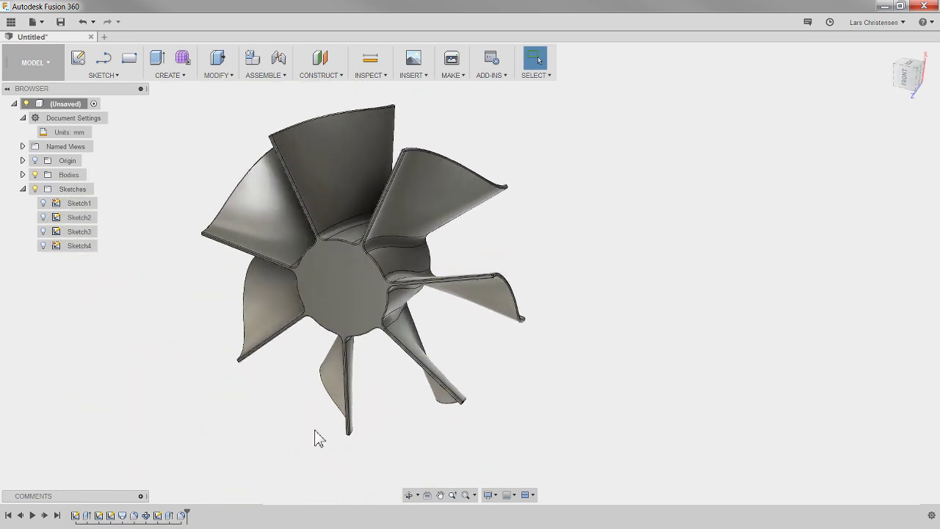
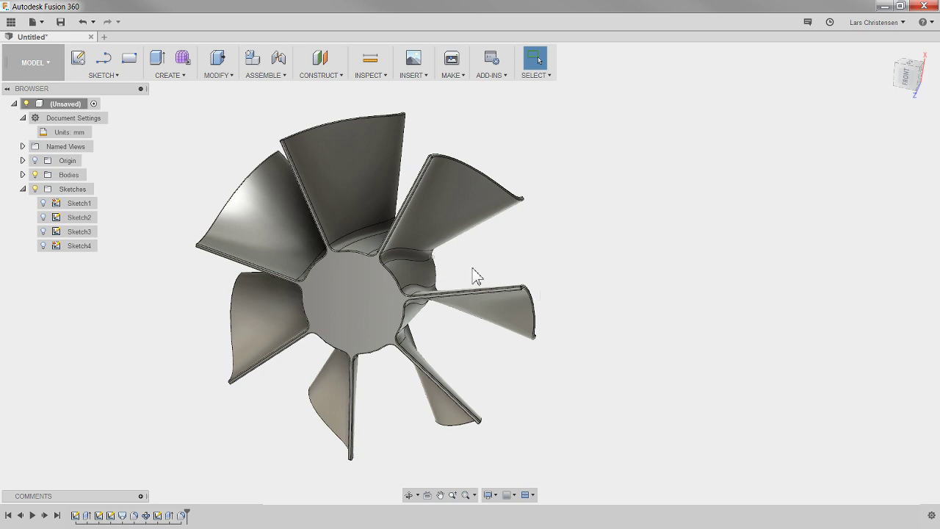
Step: Add a user parameter named FinThickness in mm with the expression 1
{"action": "left_click", "coordinate": [222, 75]}
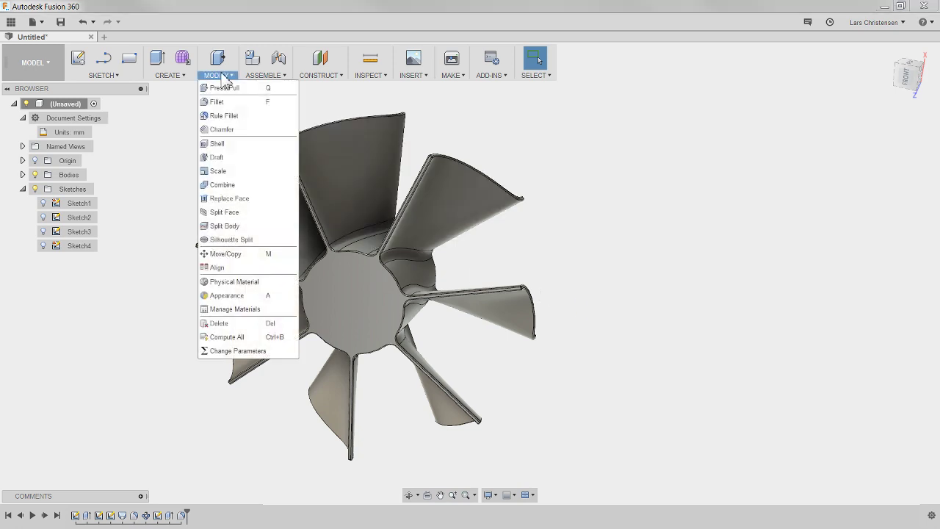
{"action": "left_click", "coordinate": [245, 351]}
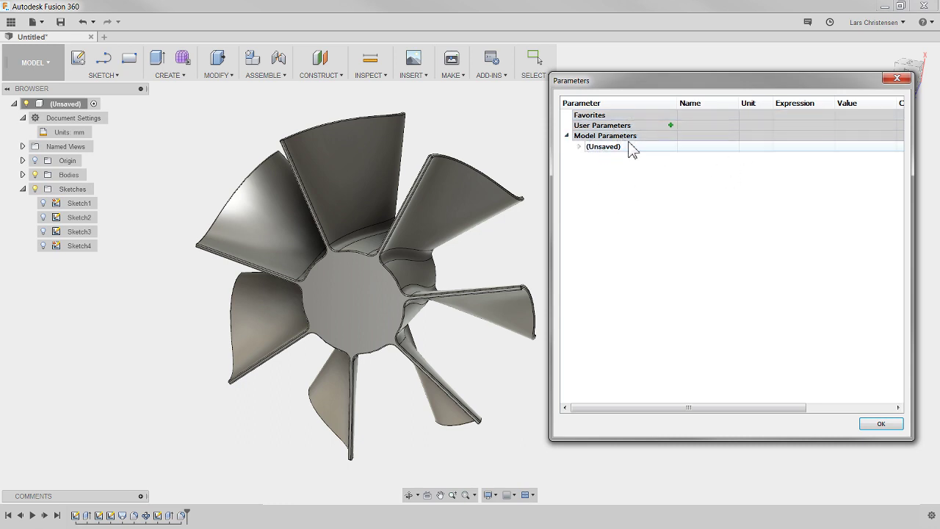
{"action": "left_click", "coordinate": [579, 147]}
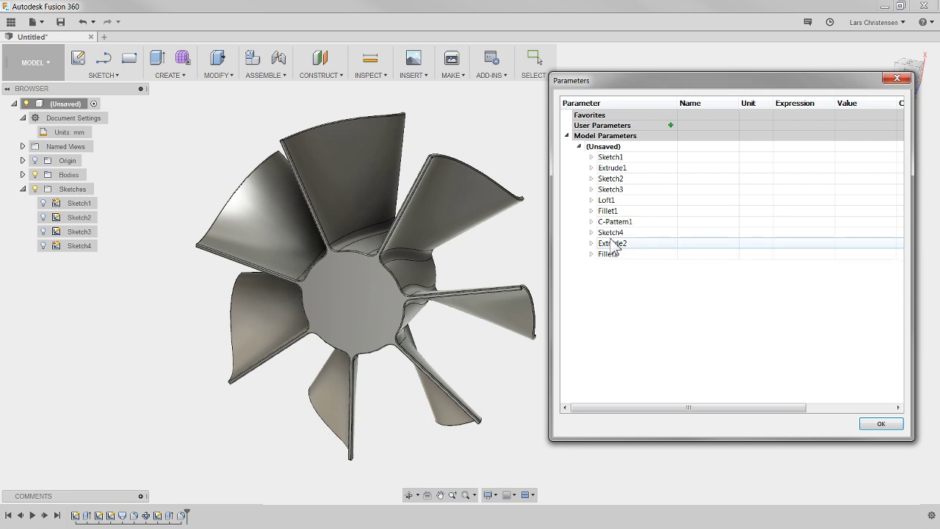
{"action": "left_click", "coordinate": [669, 127]}
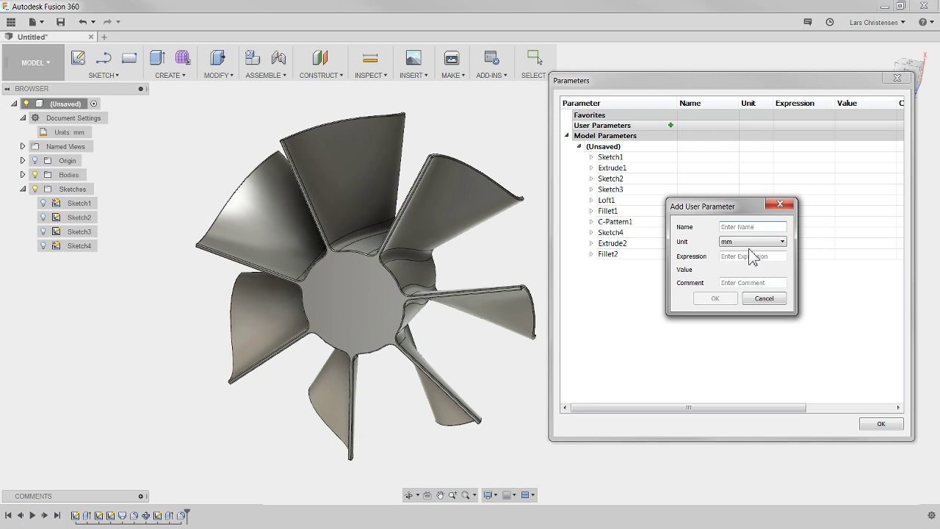
{"action": "type", "text": "FinThickness"}
{"action": "left_click", "coordinate": [738, 257]}
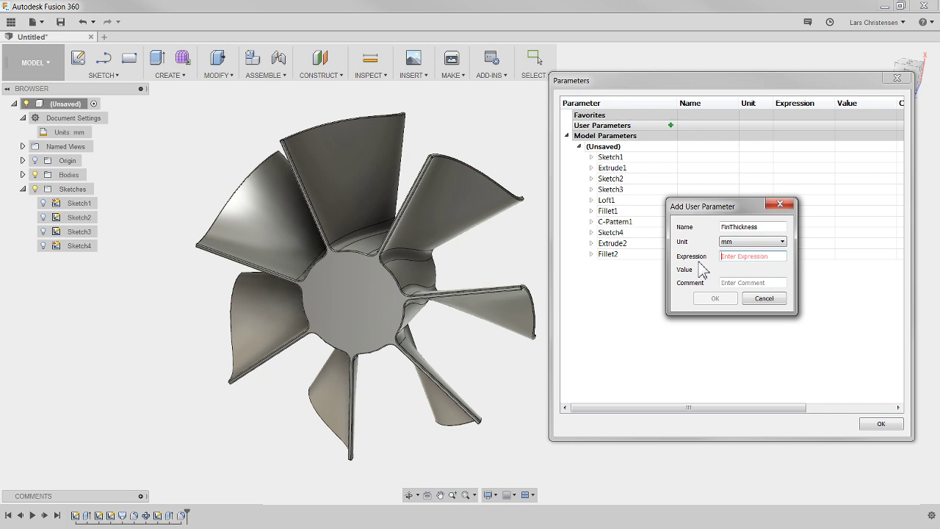
{"action": "type", "text": "1"}
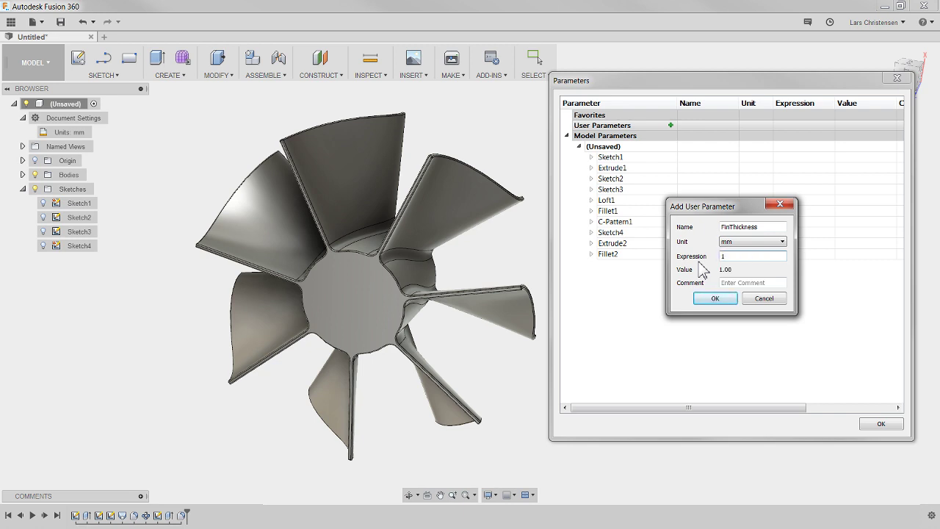
{"action": "left_click", "coordinate": [714, 298]}
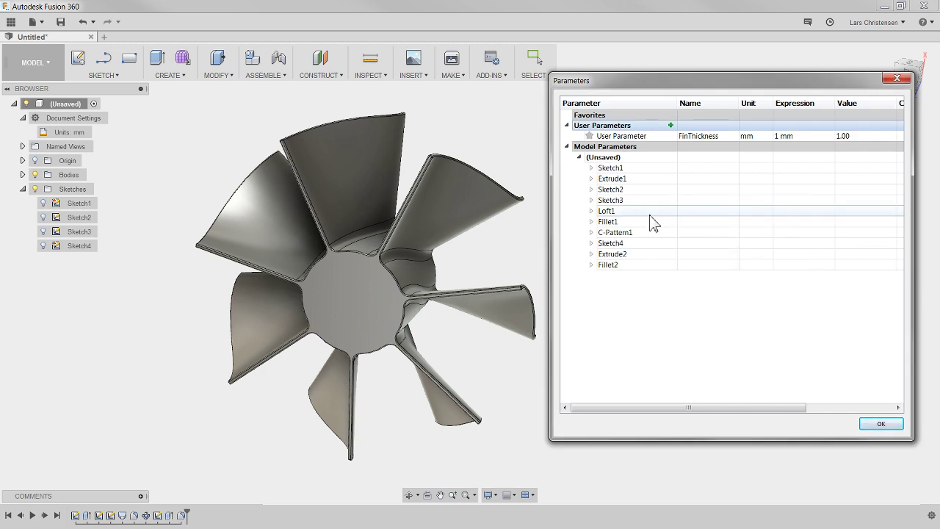
Step: Add a unitless user parameter named Numberofblades with the expression 7 and accept the parameter list
{"action": "left_click", "coordinate": [670, 126]}
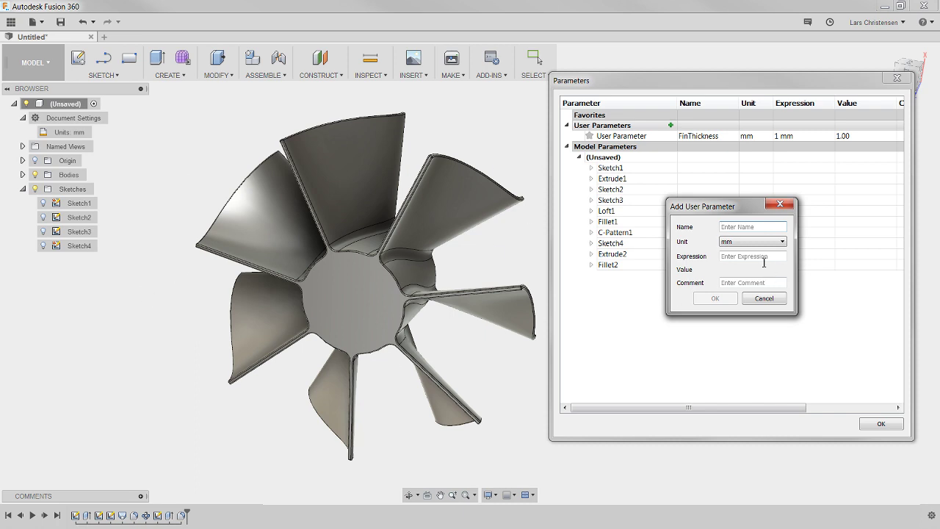
{"action": "type", "text": "Numberofblades"}
{"action": "left_click", "coordinate": [743, 244]}
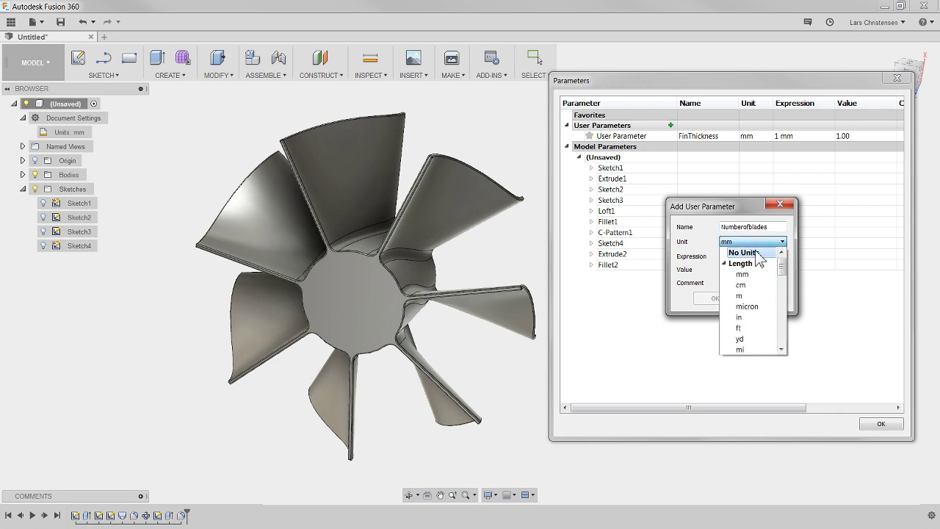
{"action": "left_click", "coordinate": [742, 274]}
{"action": "left_click", "coordinate": [751, 242]}
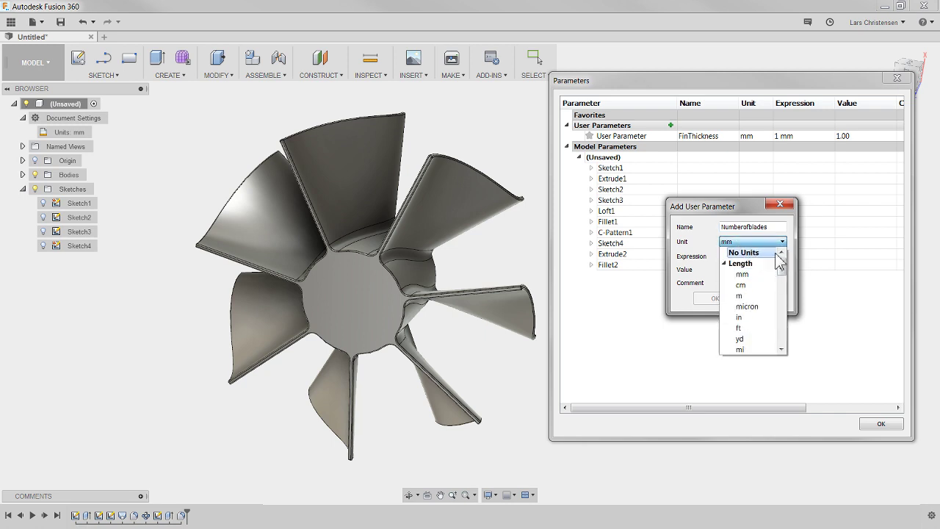
{"action": "left_click", "coordinate": [745, 253]}
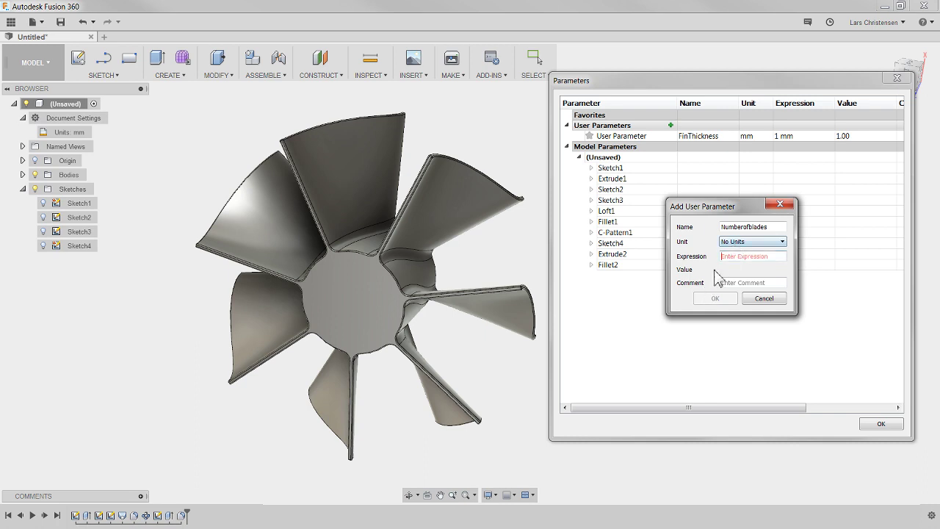
{"action": "type", "text": "7"}
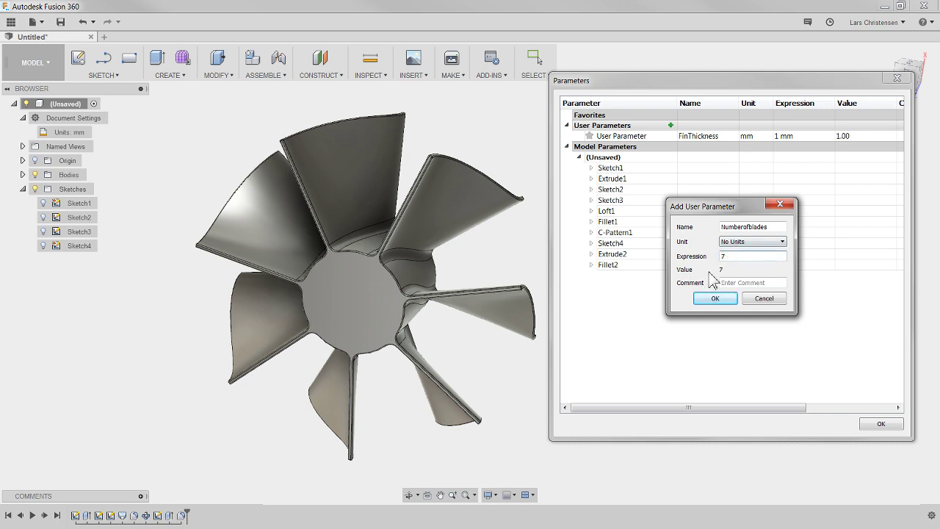
{"action": "left_click", "coordinate": [715, 298]}
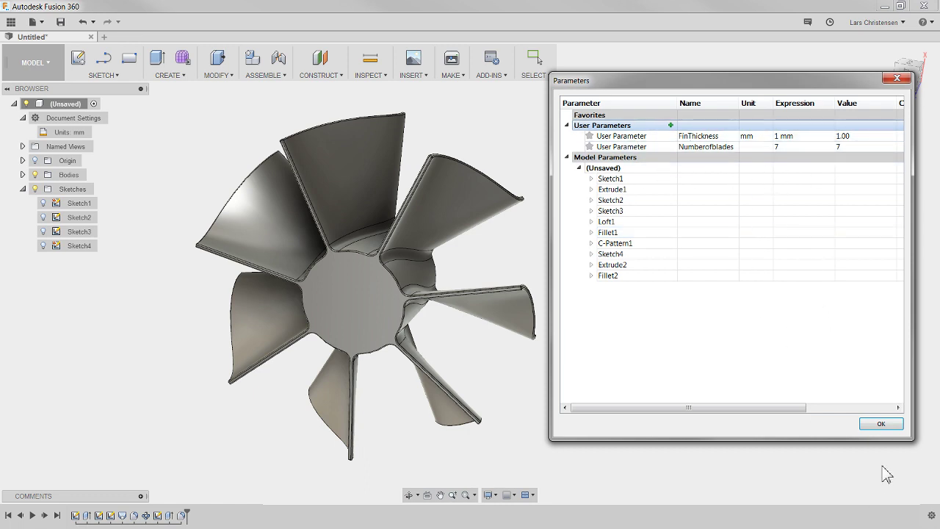
{"action": "left_click", "coordinate": [885, 424]}
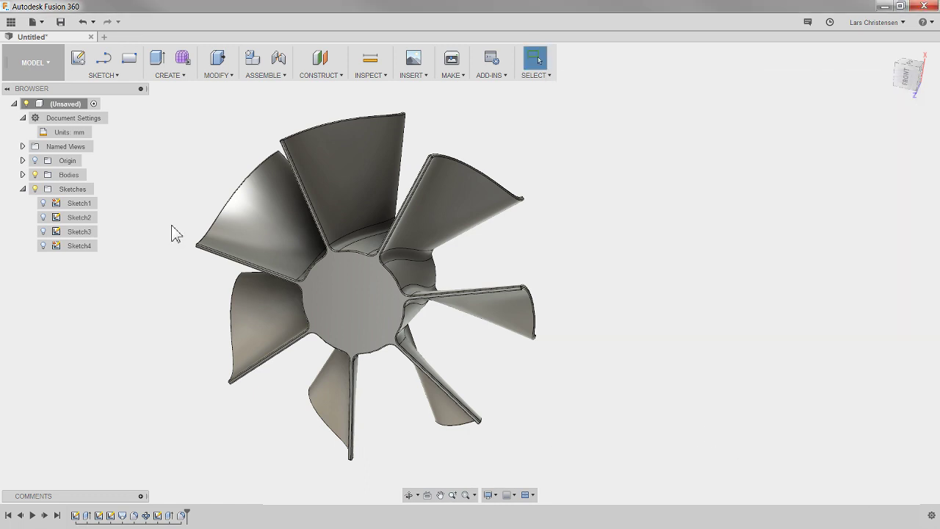
Step: Add a uniform Scale feature with a factor of 1.00 to the whole fan body
{"action": "left_click", "coordinate": [215, 75]}
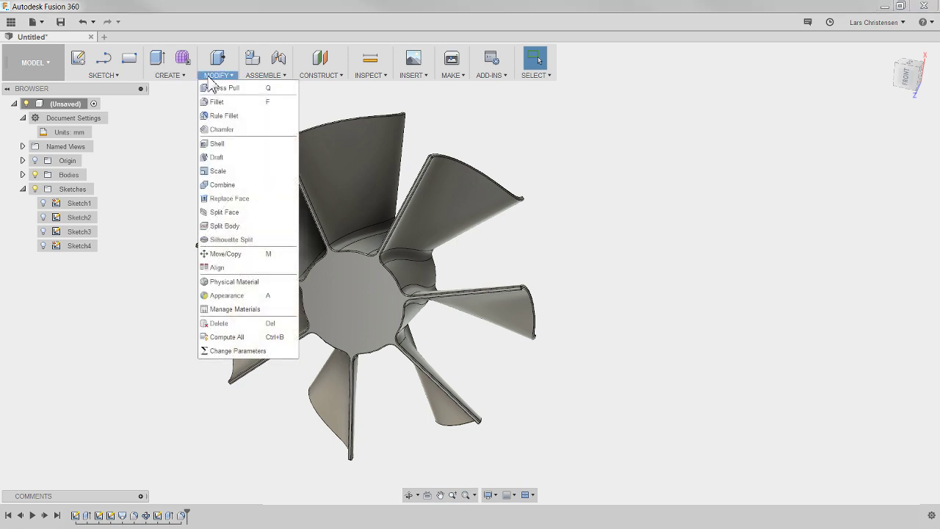
{"action": "left_click", "coordinate": [222, 171]}
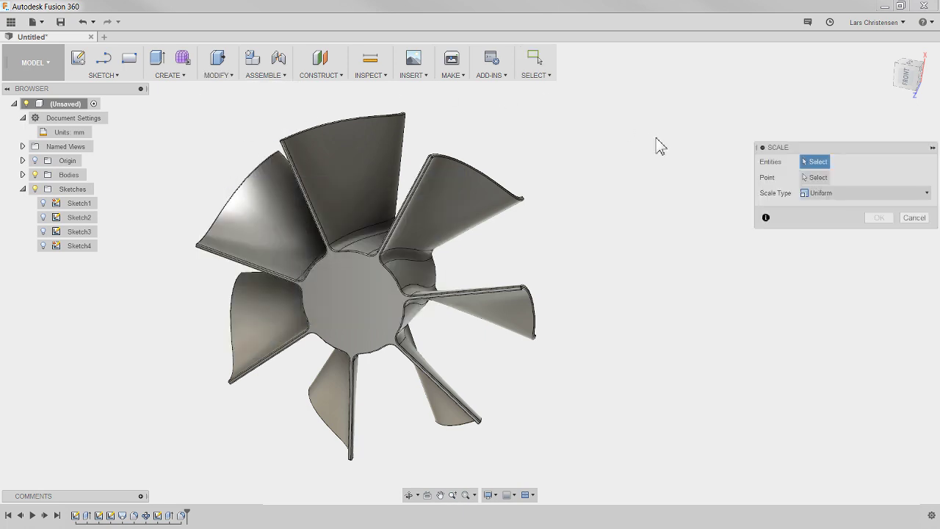
{"action": "left_click", "coordinate": [340, 272]}
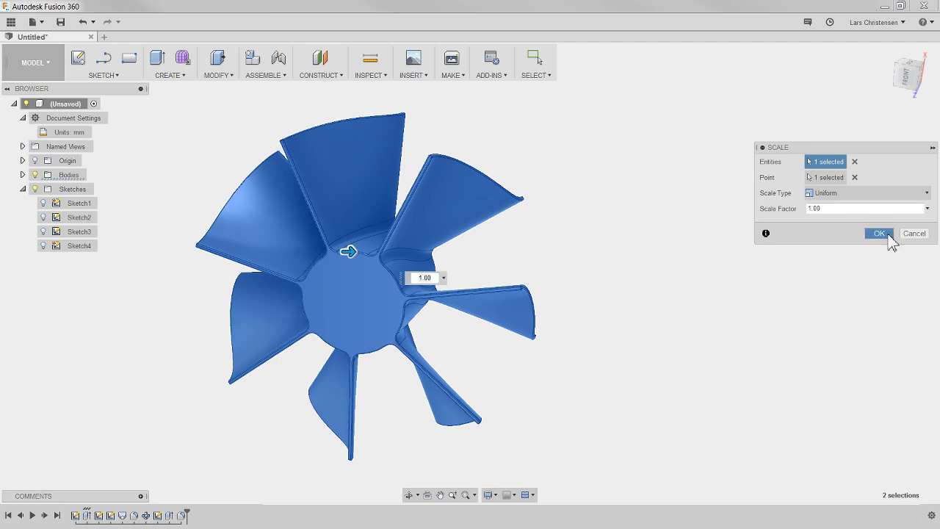
{"action": "left_click", "coordinate": [880, 234]}
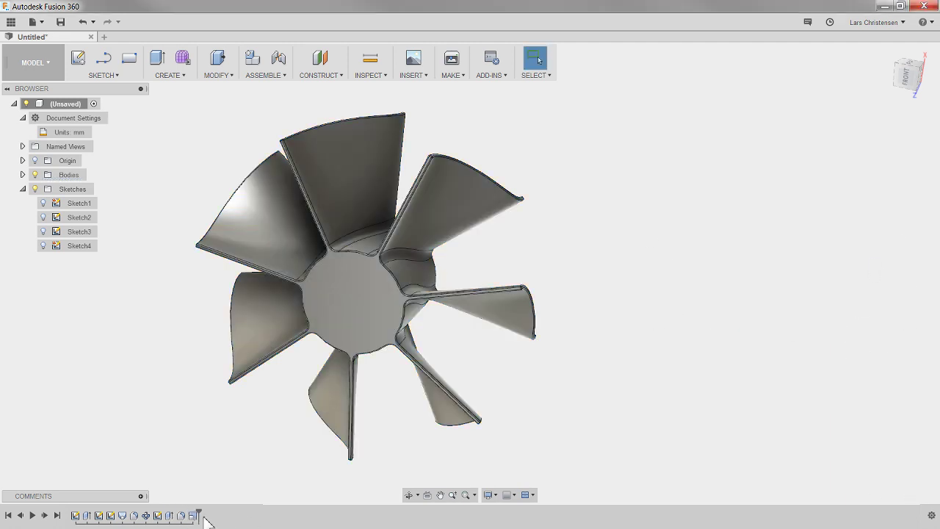
Step: Add a unitless user parameter named Fansize with the expression 1
{"action": "left_click", "coordinate": [222, 77]}
{"action": "left_click", "coordinate": [237, 350]}
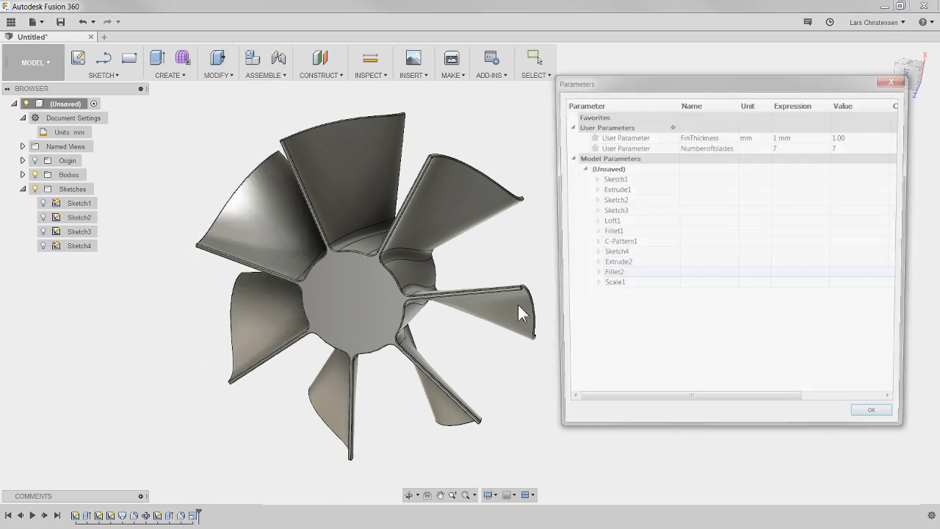
{"action": "left_click", "coordinate": [670, 126]}
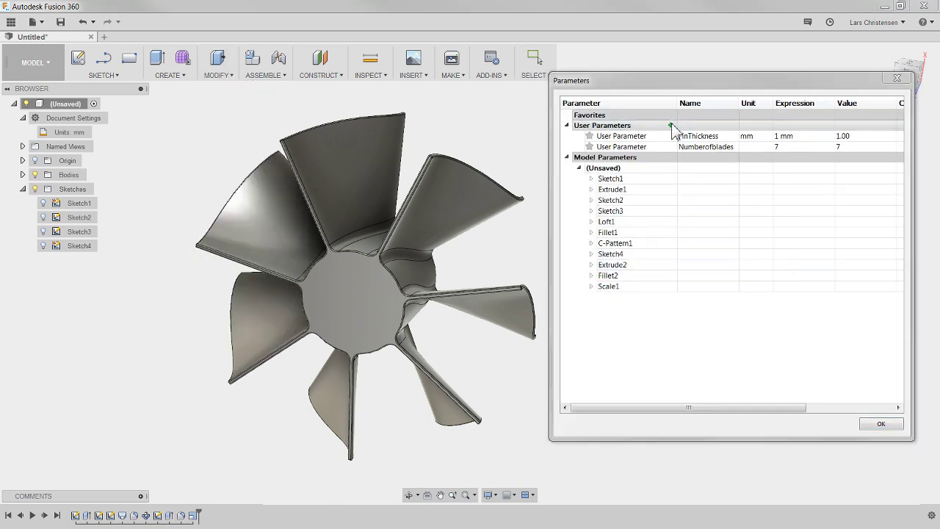
{"action": "type", "text": "Fansize"}
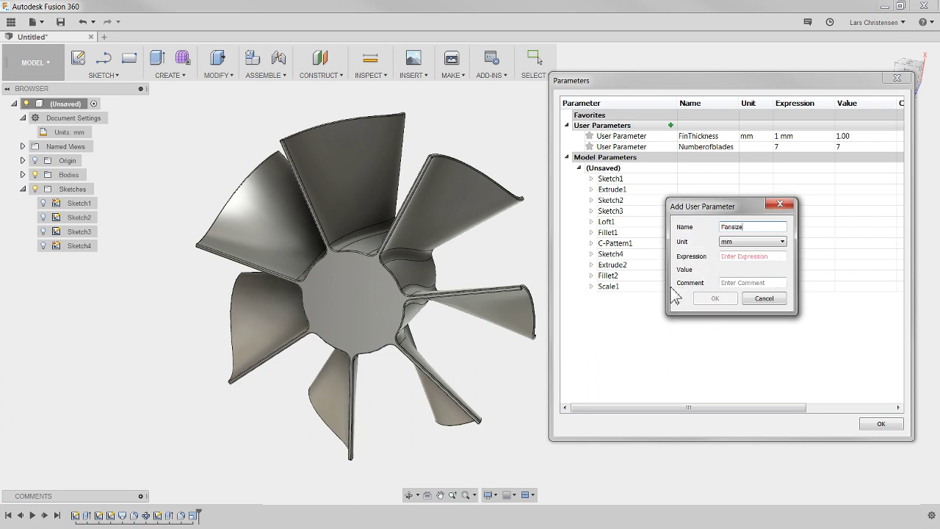
{"action": "left_click", "coordinate": [742, 243]}
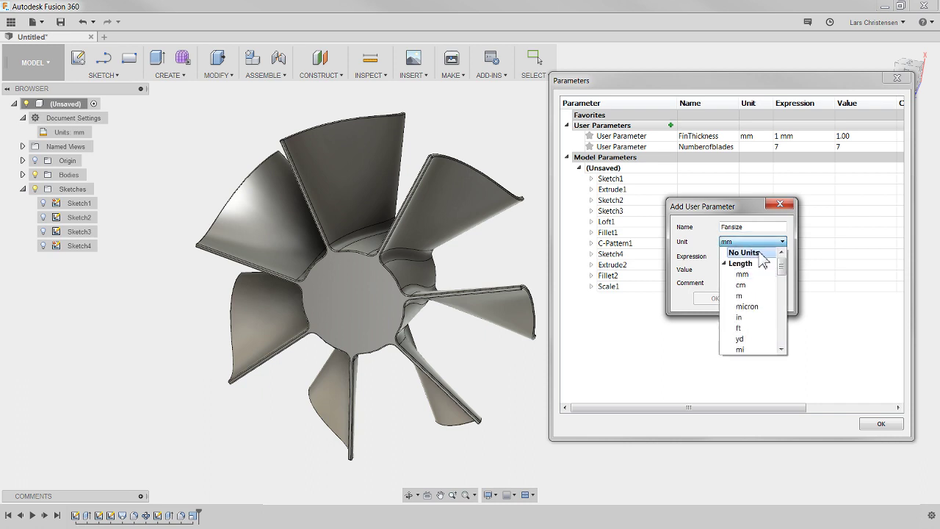
{"action": "left_click", "coordinate": [760, 254]}
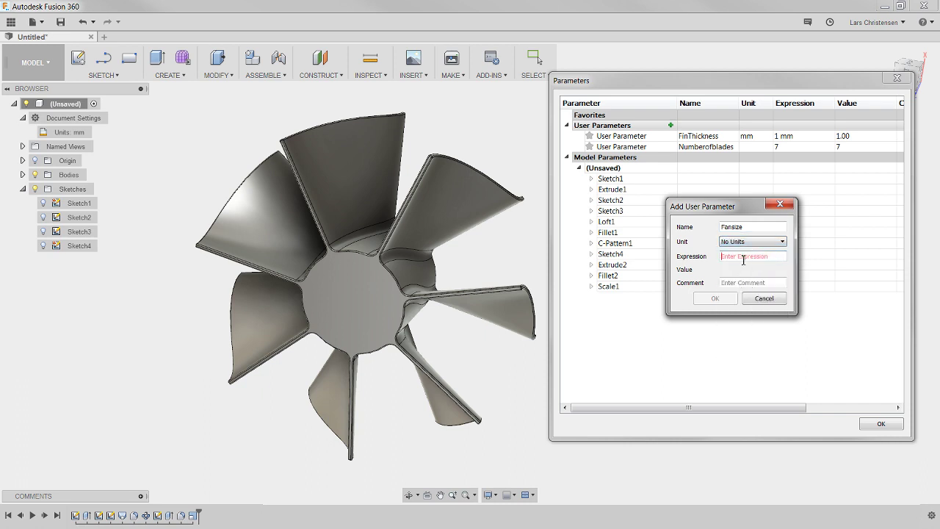
{"action": "left_click", "coordinate": [734, 257]}
{"action": "type", "text": "1"}
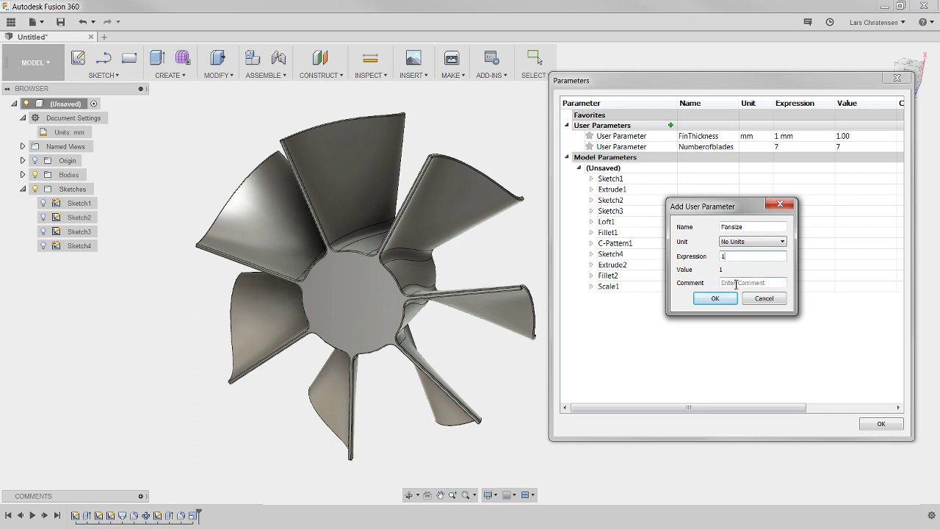
{"action": "left_click", "coordinate": [715, 298]}
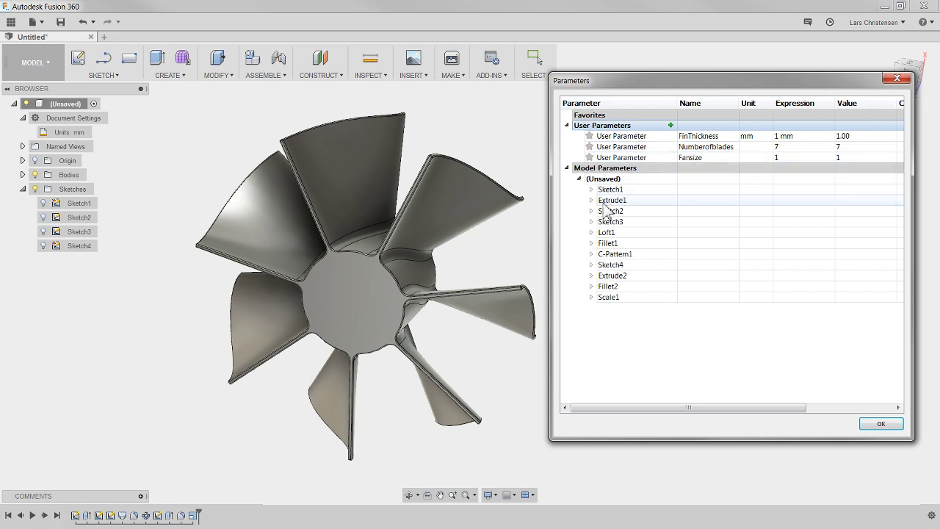
Step: Link the linear dimension d6 of Sketch2 to the FinThickness user parameter
{"action": "left_click", "coordinate": [591, 212]}
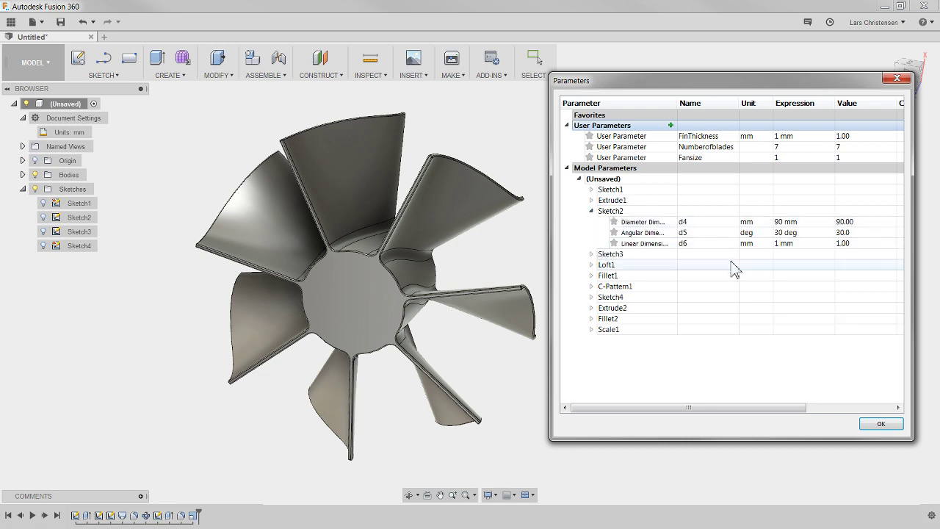
{"action": "double_click", "coordinate": [790, 244]}
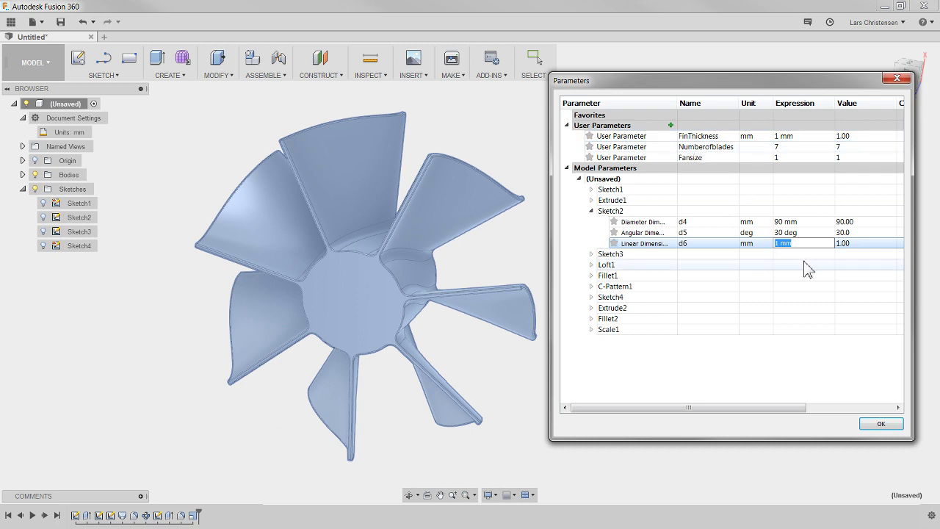
{"action": "type", "text": "f"}
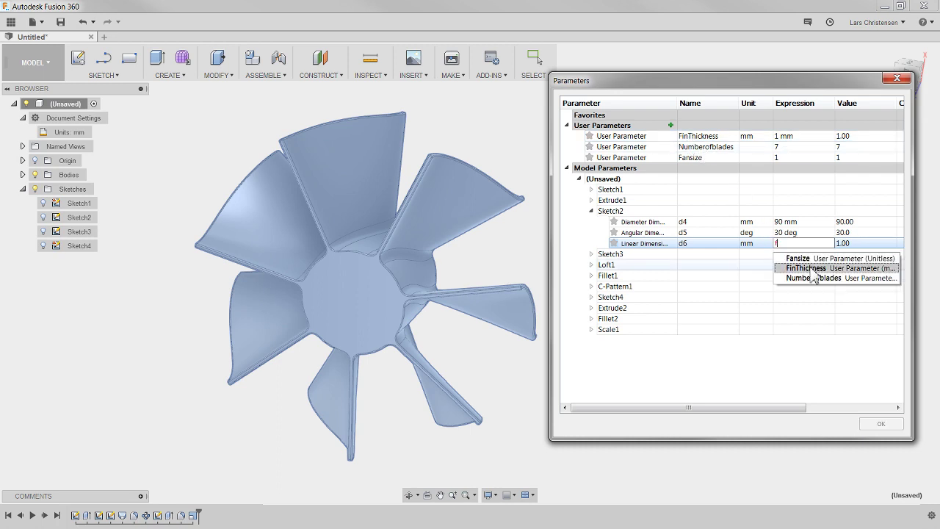
{"action": "left_click", "coordinate": [812, 269]}
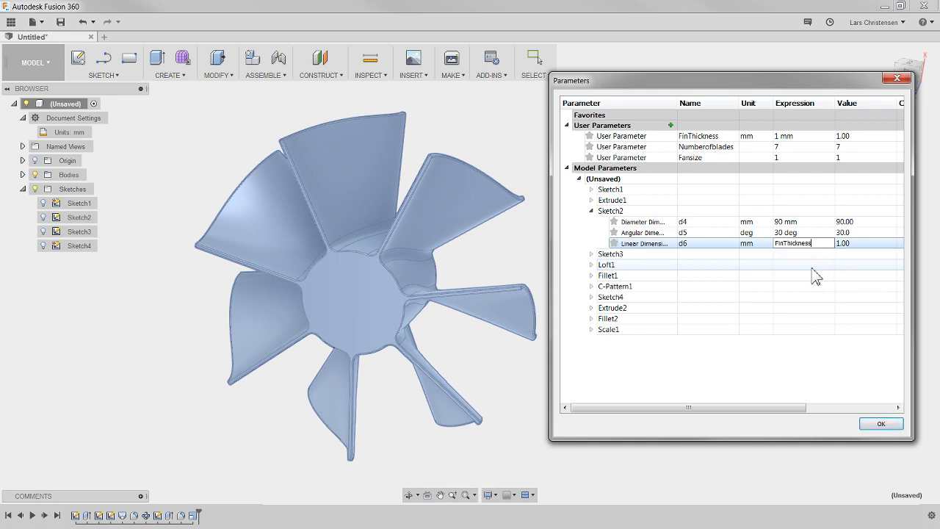
{"action": "left_click", "coordinate": [691, 244]}
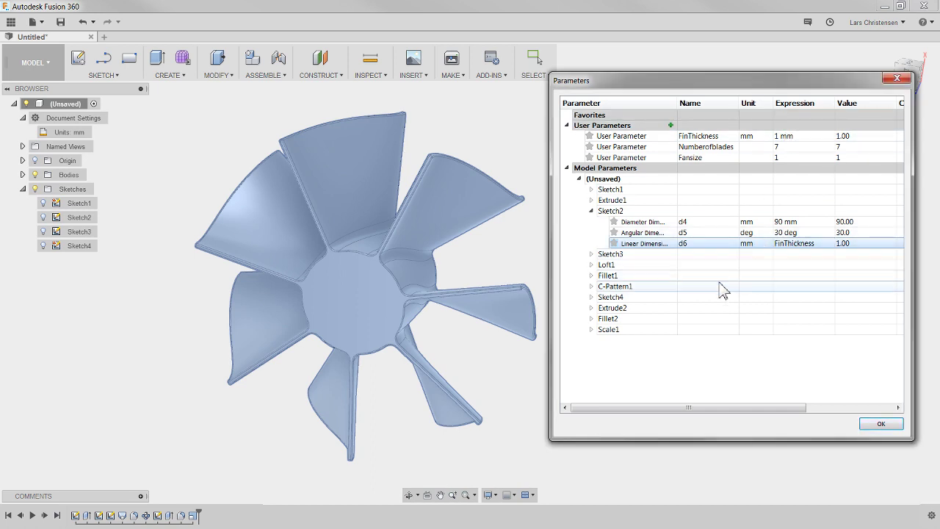
Step: Link the blade count of the circular pattern C-Pattern1 to the Numberofblades user parameter
{"action": "left_click", "coordinate": [592, 287]}
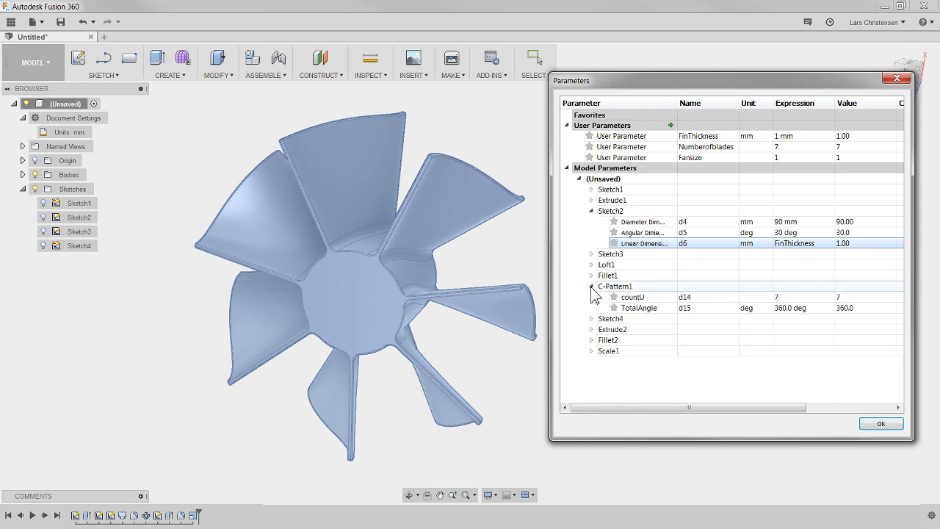
{"action": "left_click", "coordinate": [789, 296]}
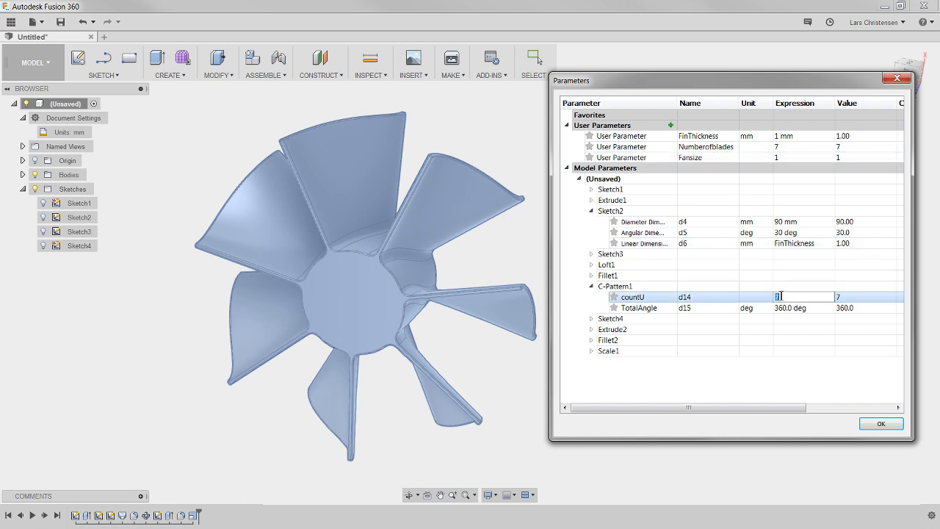
{"action": "type", "text": "nu"}
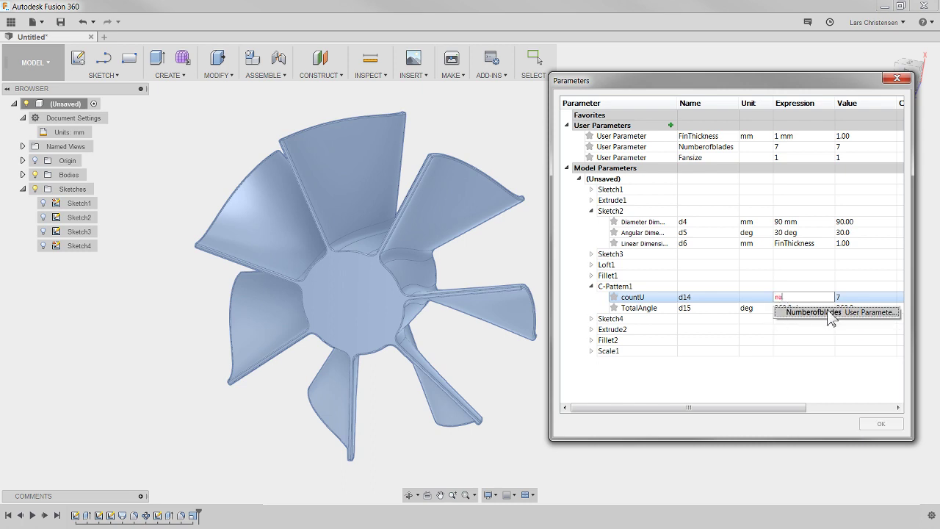
{"action": "left_click", "coordinate": [826, 312]}
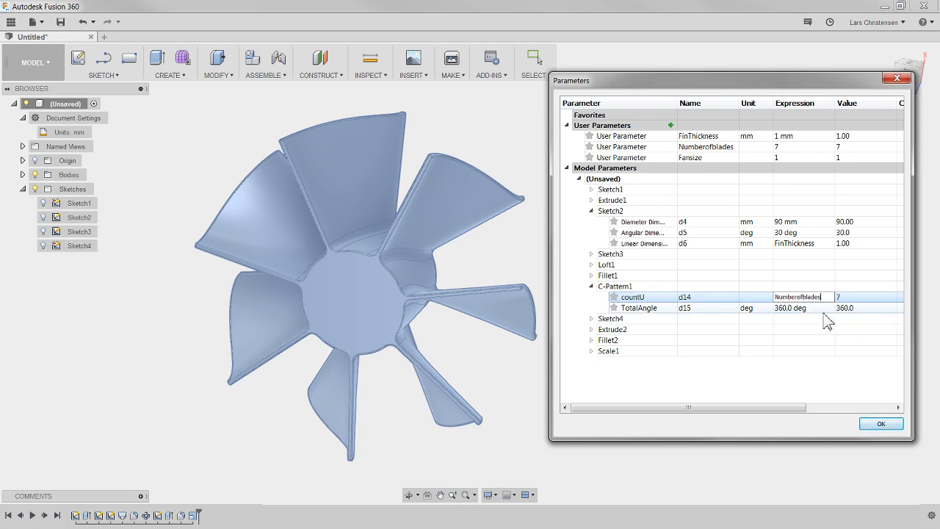
{"action": "key", "text": "Return"}
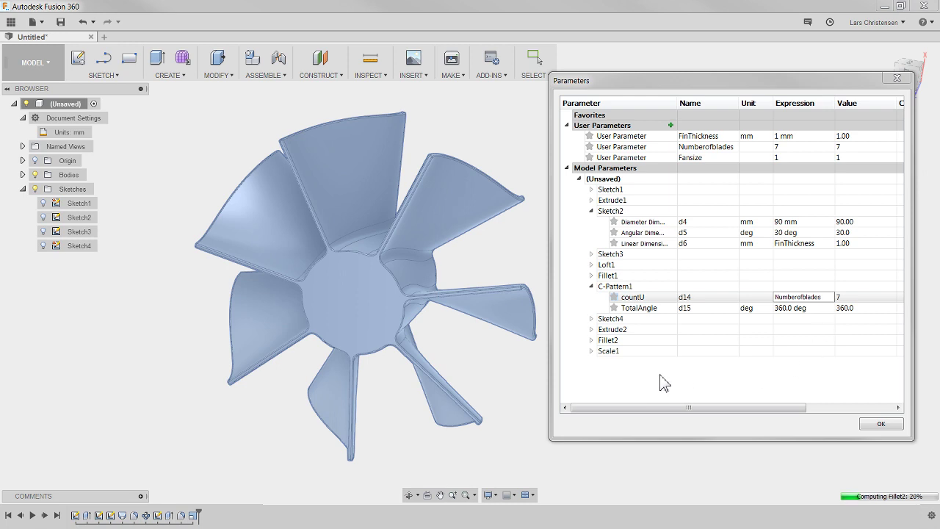
Step: Link the scale factor of the Scale1 feature to the Fansize user parameter
{"action": "left_click", "coordinate": [592, 352]}
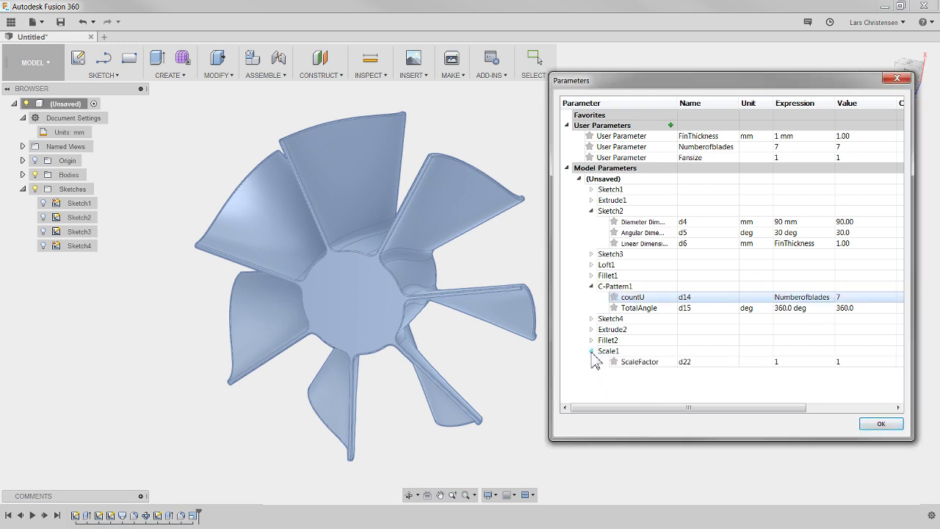
{"action": "left_click", "coordinate": [782, 362]}
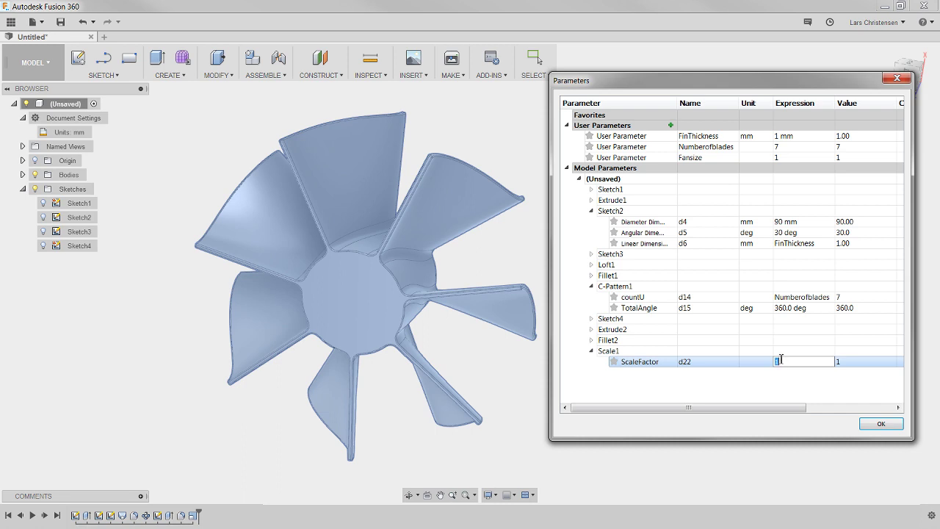
{"action": "type", "text": "fan"}
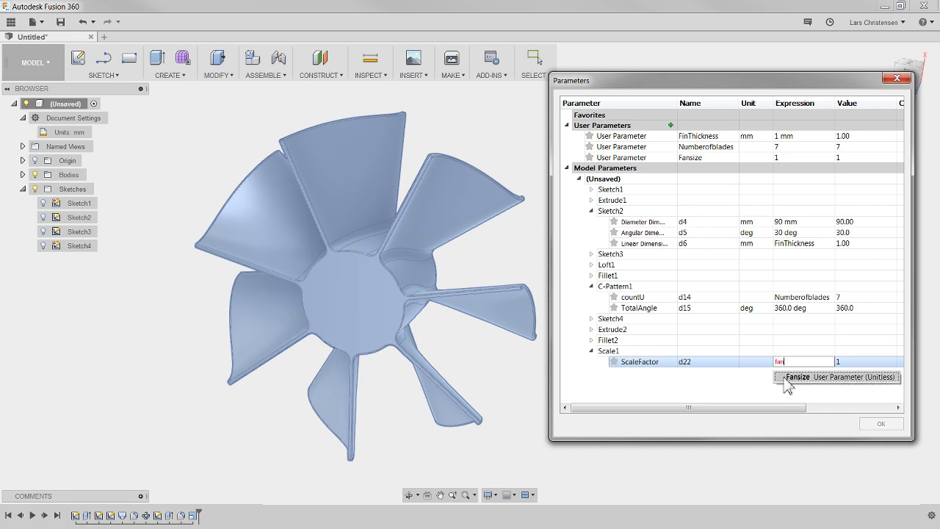
{"action": "left_click", "coordinate": [810, 378]}
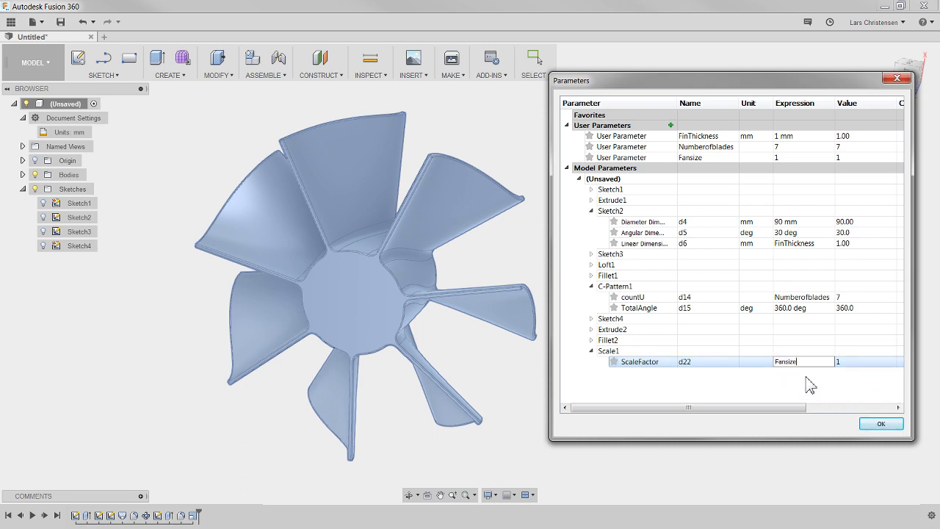
{"action": "left_click", "coordinate": [833, 387]}
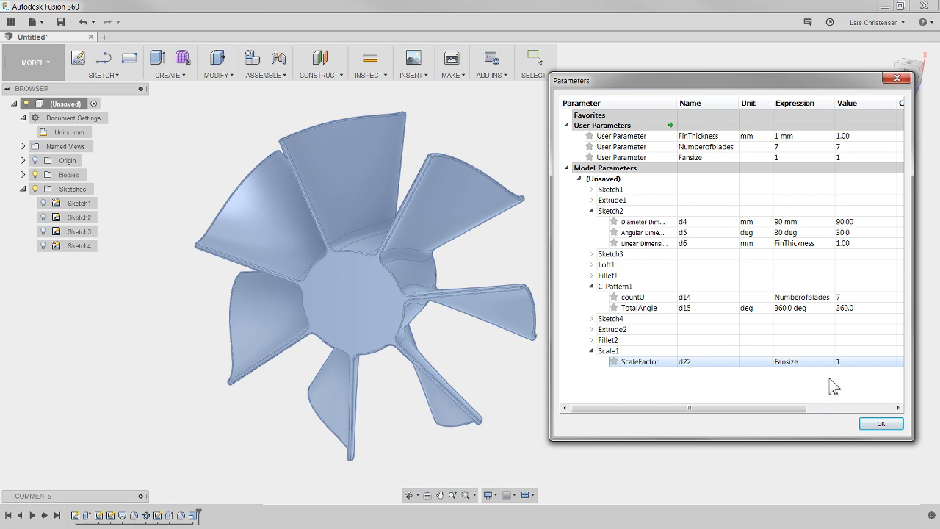
Step: Collapse the model parameters and accept the list, and pin the Change Parameters command for quick access
{"action": "left_click", "coordinate": [567, 168]}
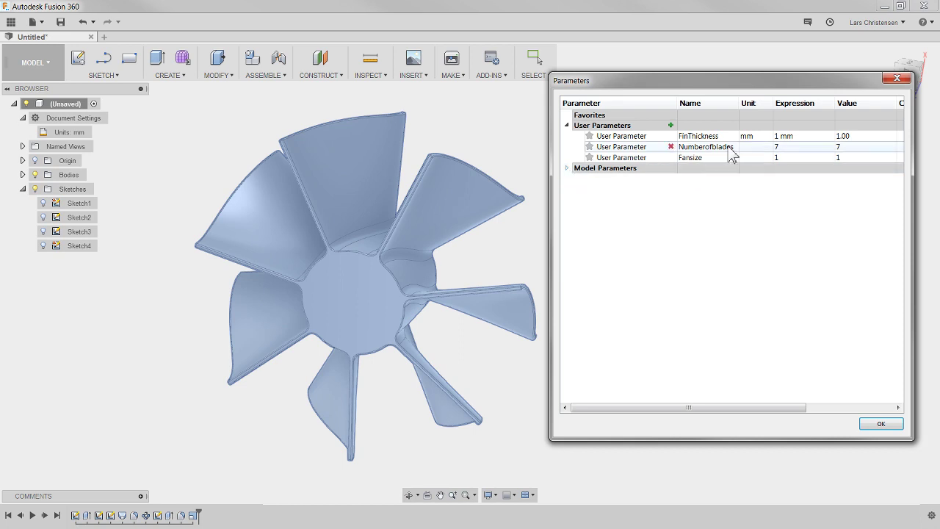
{"action": "left_click", "coordinate": [874, 426]}
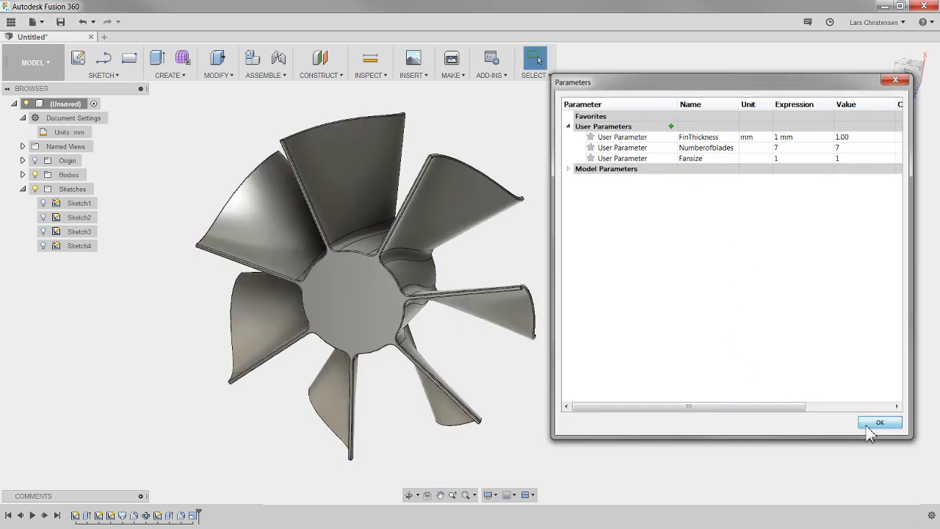
{"action": "left_click", "coordinate": [222, 77]}
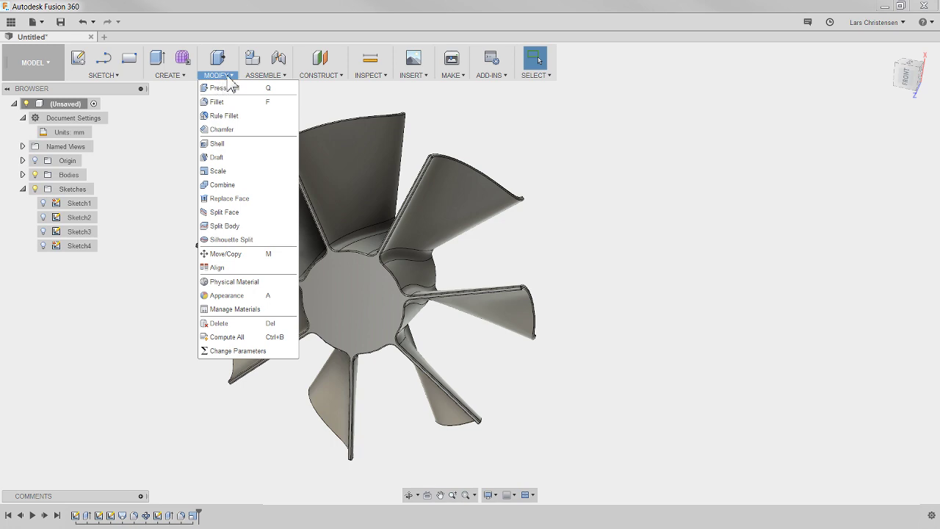
{"action": "left_click", "coordinate": [293, 351]}
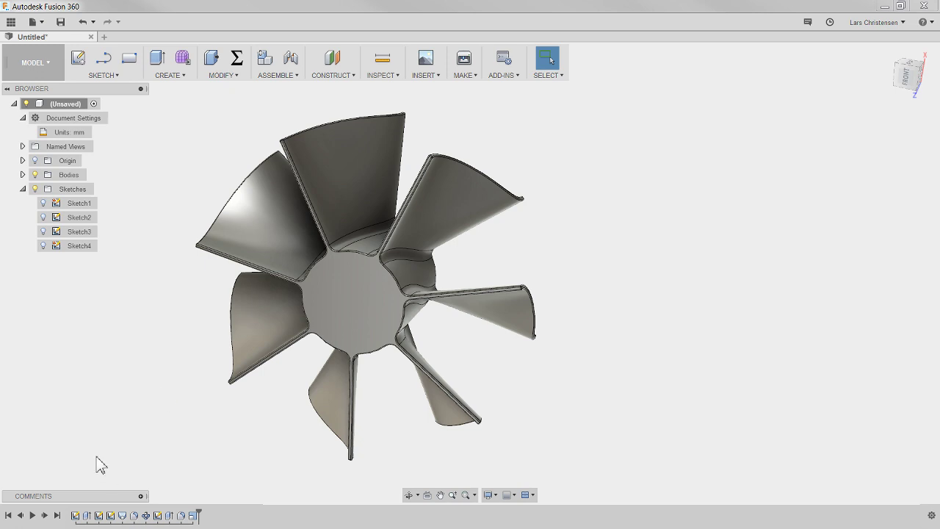
Step: Highlight Sketch2 from the design history and examine its dimensions over the fan
{"action": "left_click", "coordinate": [100, 516]}
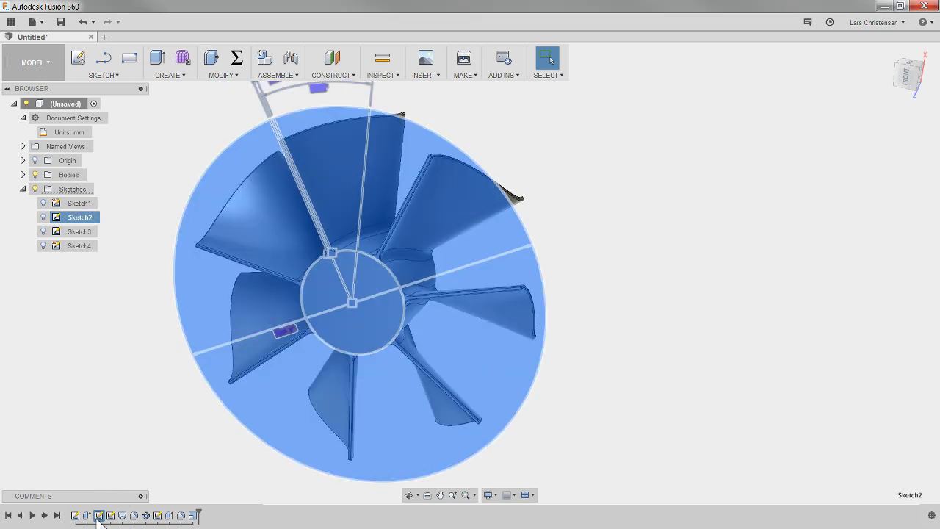
{"action": "scroll", "coordinate": [152, 403], "scroll_direction": "down", "scroll_amount": 2}
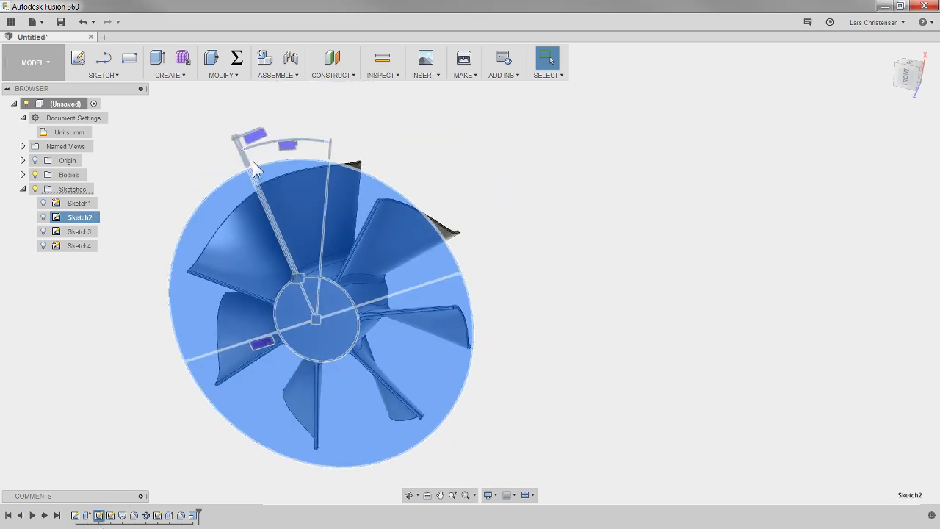
{"action": "right_click", "coordinate": [100, 516]}
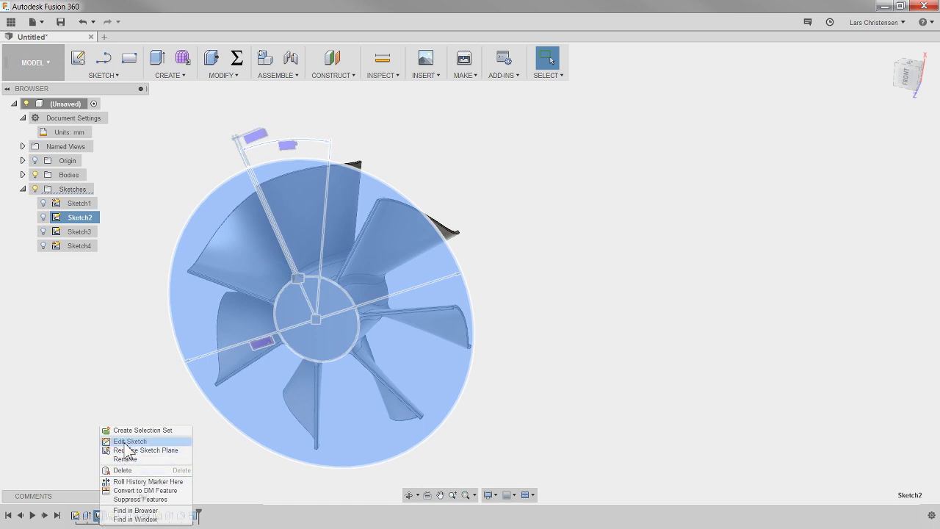
{"action": "left_click", "coordinate": [128, 441]}
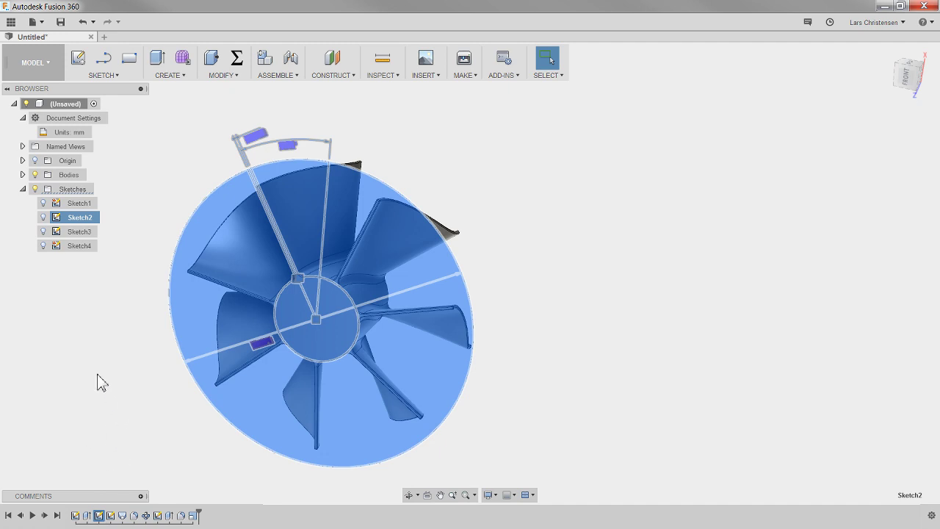
Step: Set the FinThickness user parameter to 3 mm
{"action": "left_click", "coordinate": [238, 65]}
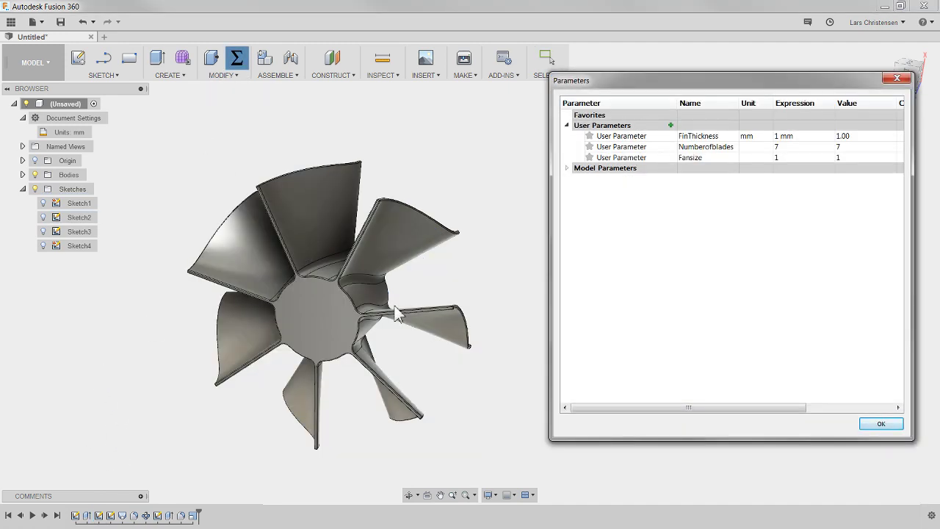
{"action": "double_click", "coordinate": [783, 137]}
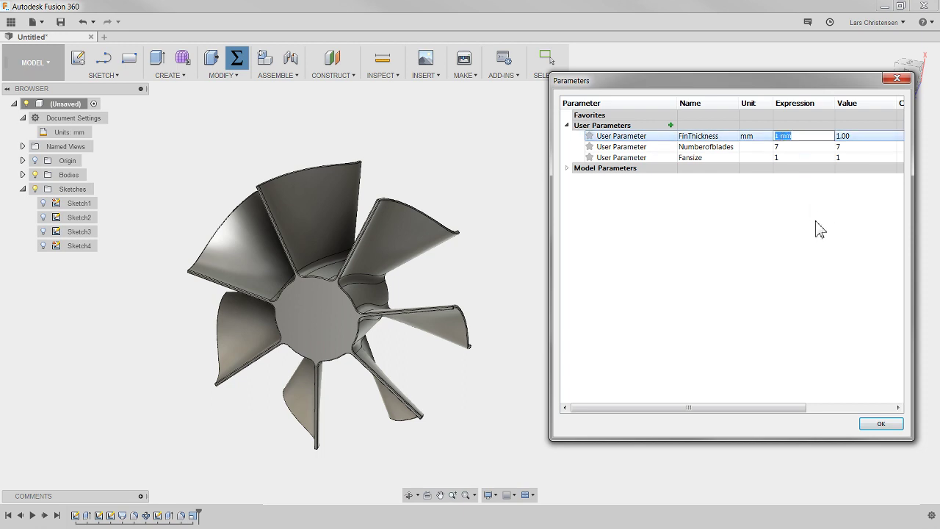
{"action": "type", "text": "3"}
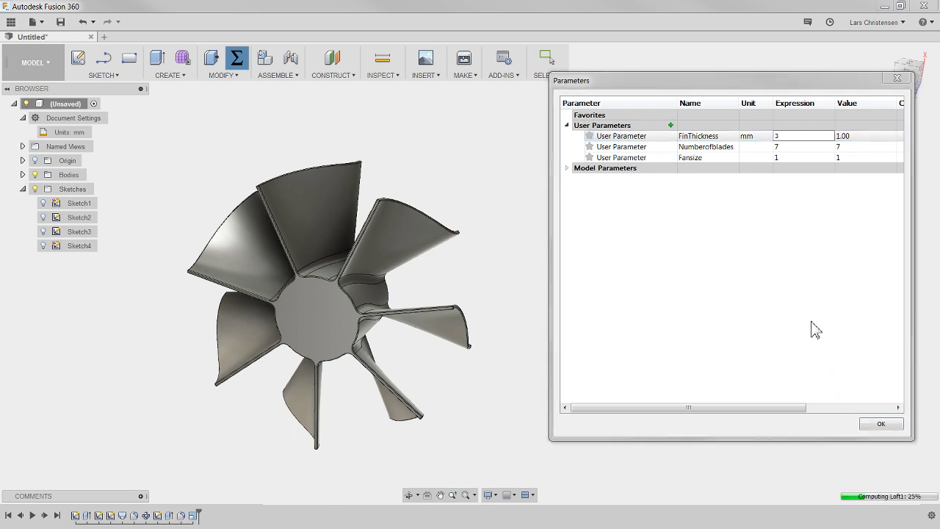
{"action": "key", "text": "Return"}
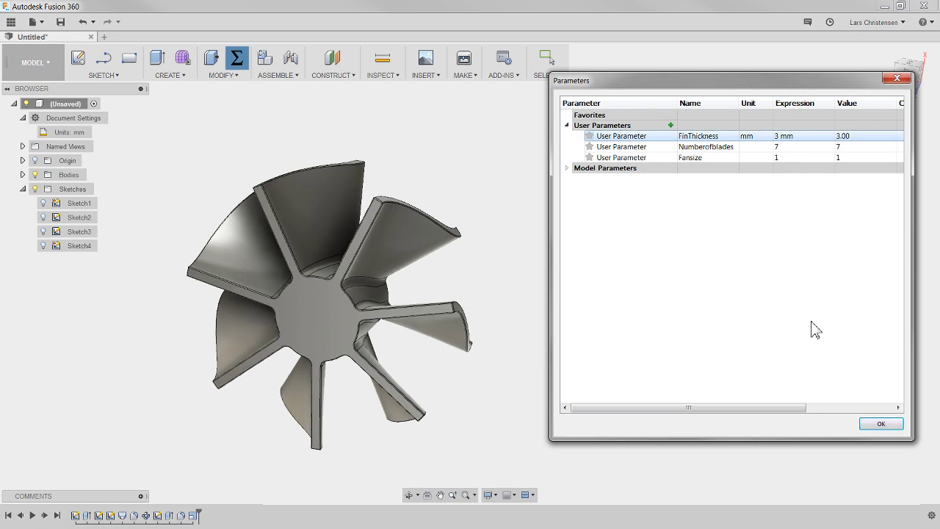
Step: Set the FinThickness user parameter to 2 mm
{"action": "double_click", "coordinate": [782, 136]}
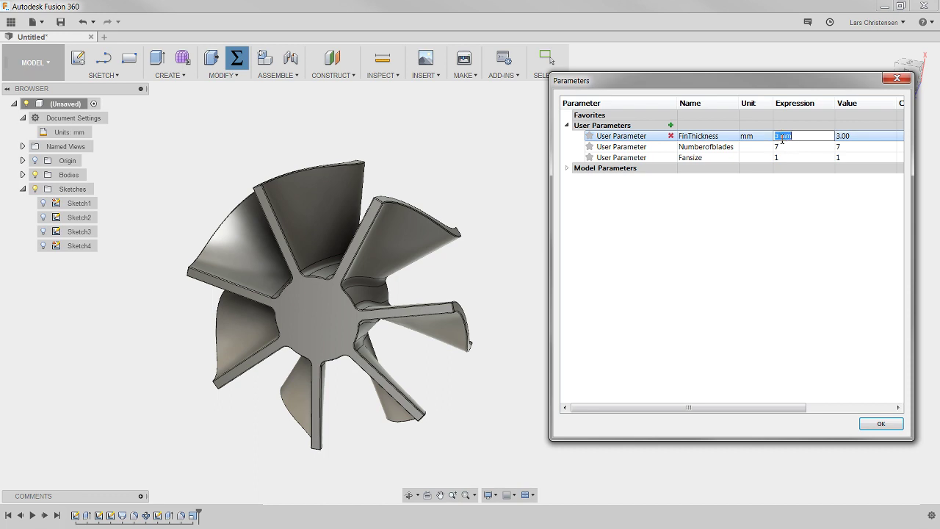
{"action": "type", "text": "2"}
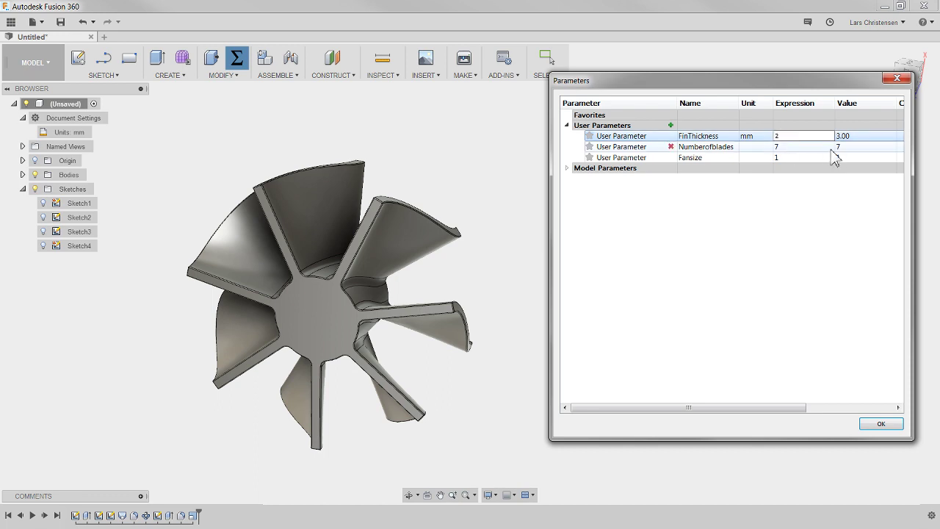
{"action": "key", "text": "Return"}
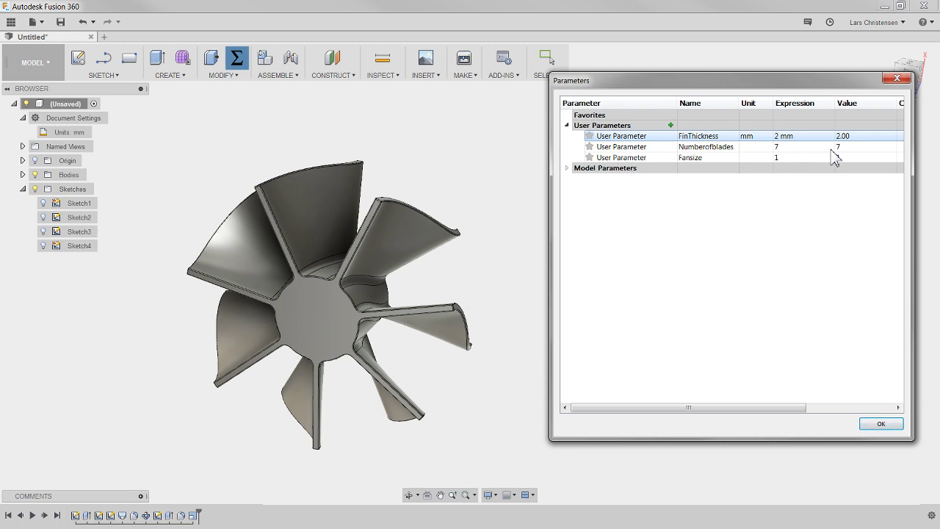
Step: Try blade counts of 9 and 5 in the Numberofblades user parameter
{"action": "left_click", "coordinate": [812, 153]}
{"action": "left_click", "coordinate": [795, 149]}
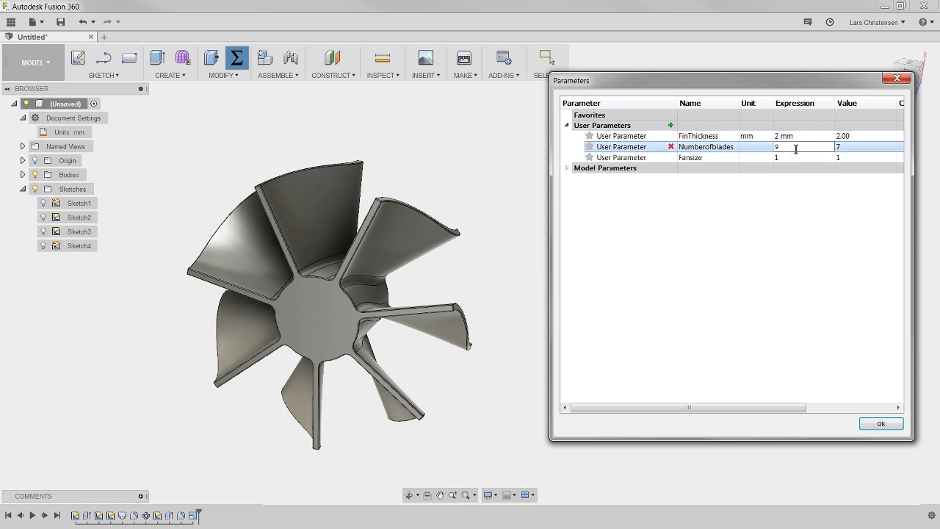
{"action": "type", "text": "9"}
{"action": "key", "text": "Return"}
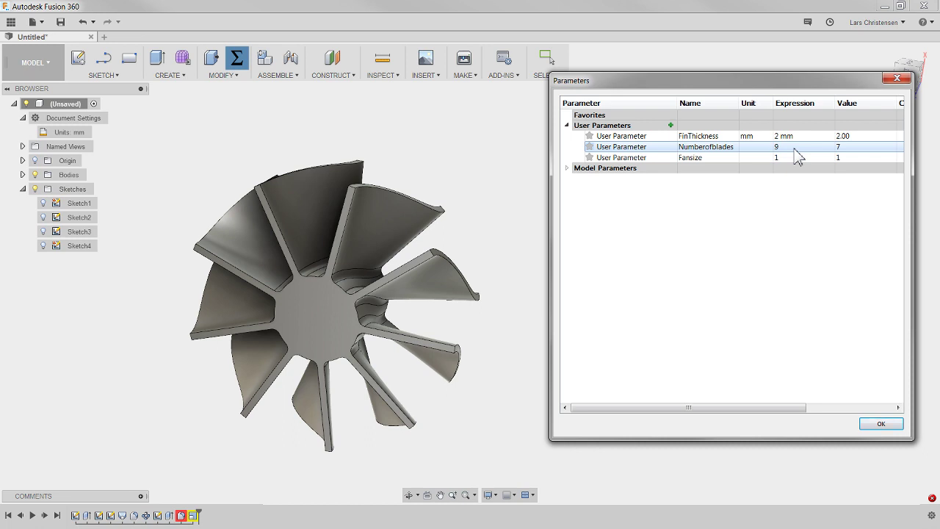
{"action": "left_click", "coordinate": [794, 149]}
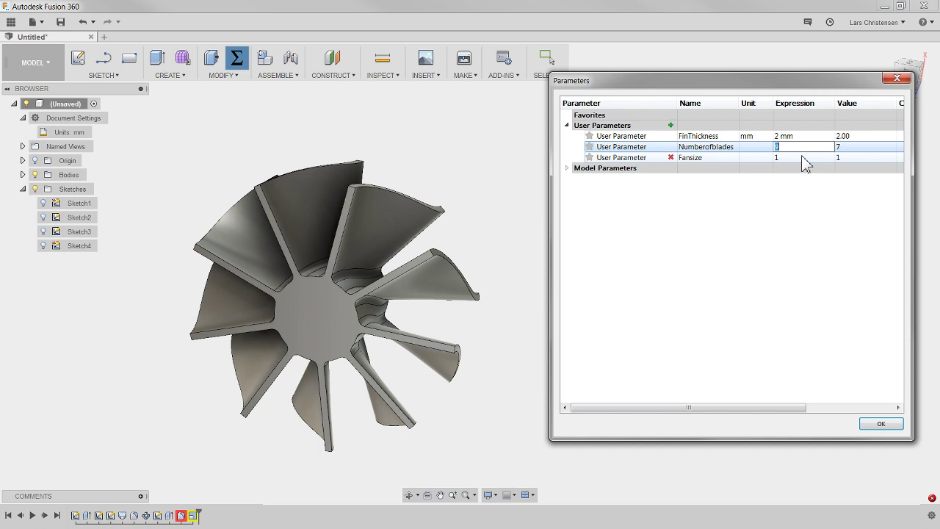
{"action": "key", "text": "Return"}
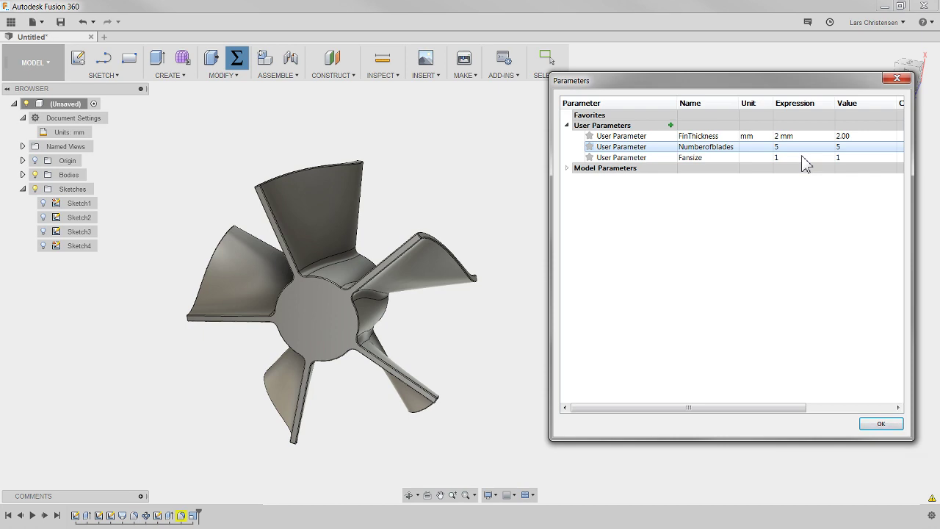
Step: Set the Fansize user parameter to 3 and accept the parameter changes
{"action": "left_click", "coordinate": [786, 162]}
{"action": "left_click", "coordinate": [786, 160]}
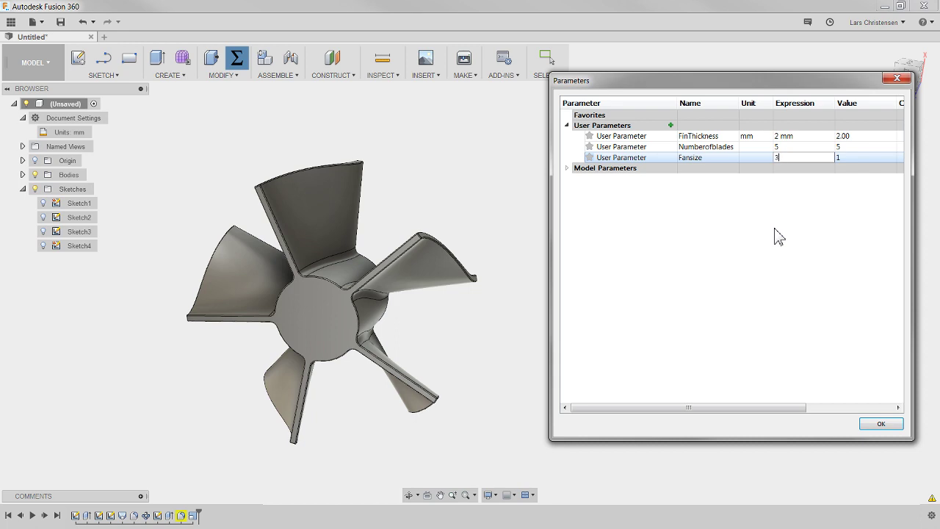
{"action": "key", "text": "Return"}
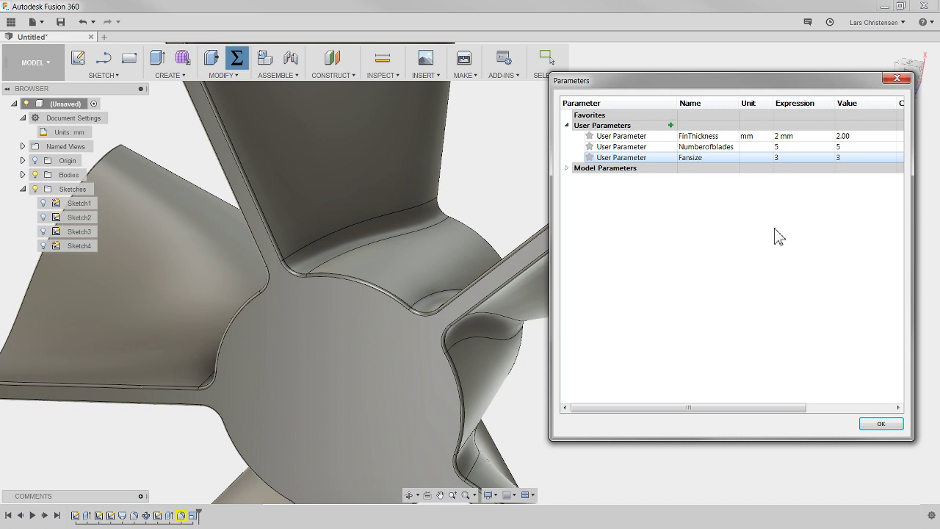
{"action": "scroll", "coordinate": [458, 212], "scroll_direction": "down", "scroll_amount": 6}
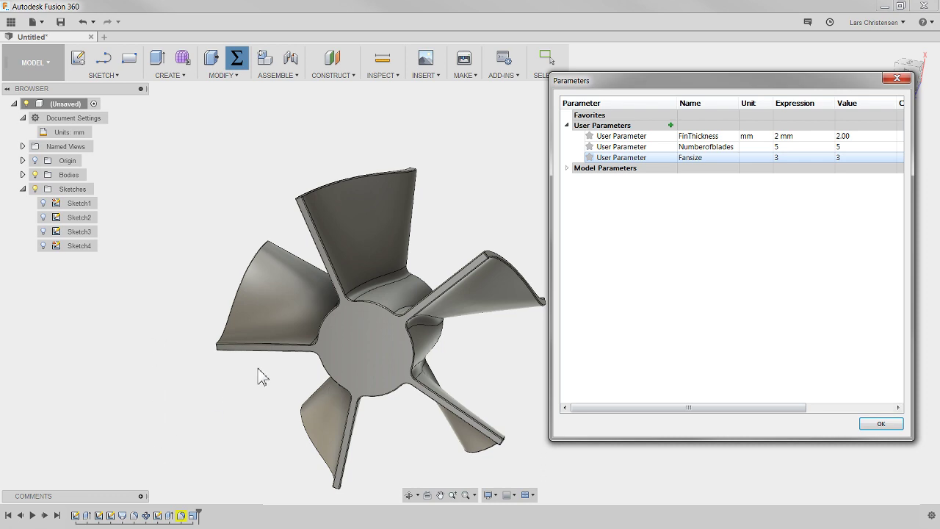
{"action": "left_click", "coordinate": [881, 424]}
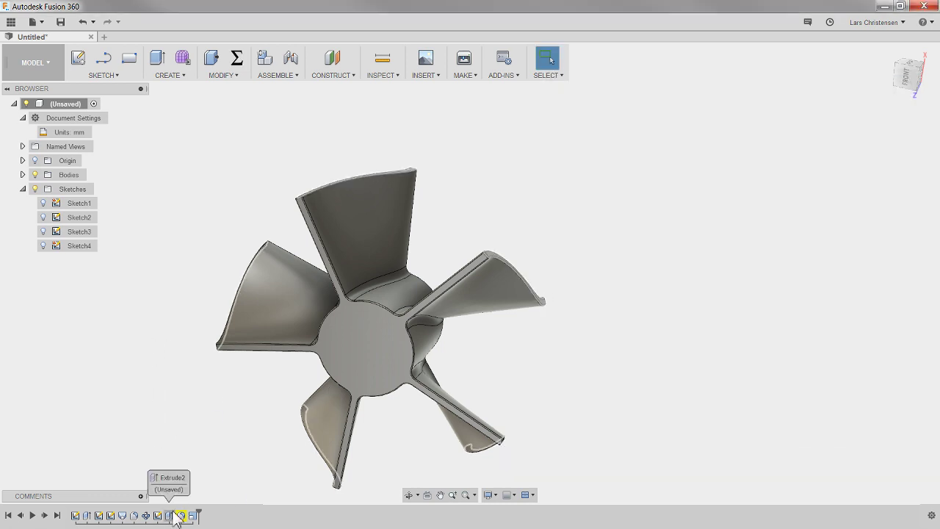
Step: Review the warning on the Fillet2 feature in the design history and dismiss it
{"action": "right_click", "coordinate": [181, 516]}
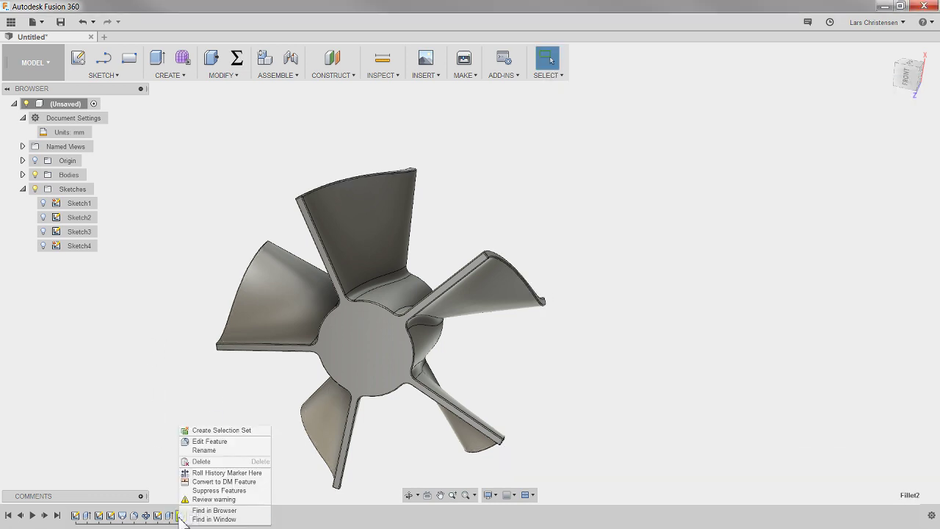
{"action": "left_click", "coordinate": [209, 518]}
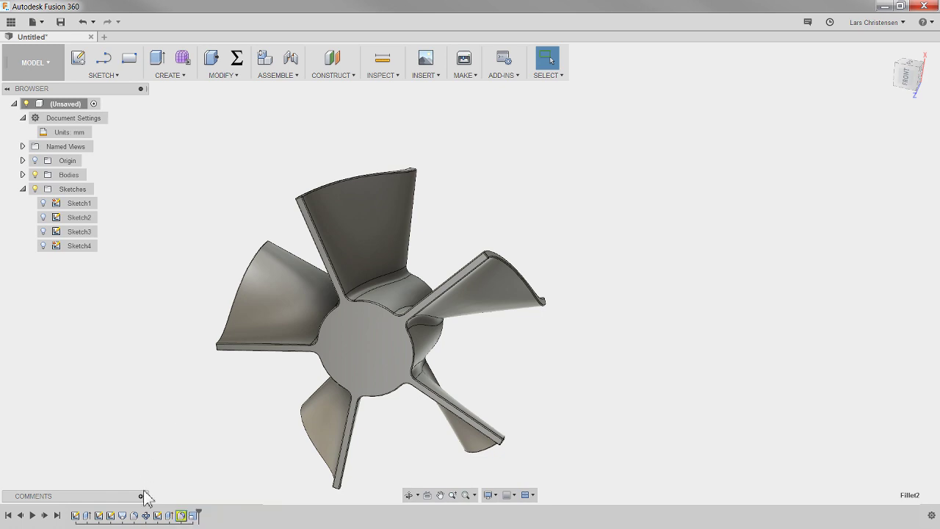
{"action": "right_click", "coordinate": [182, 516]}
{"action": "left_click", "coordinate": [229, 500]}
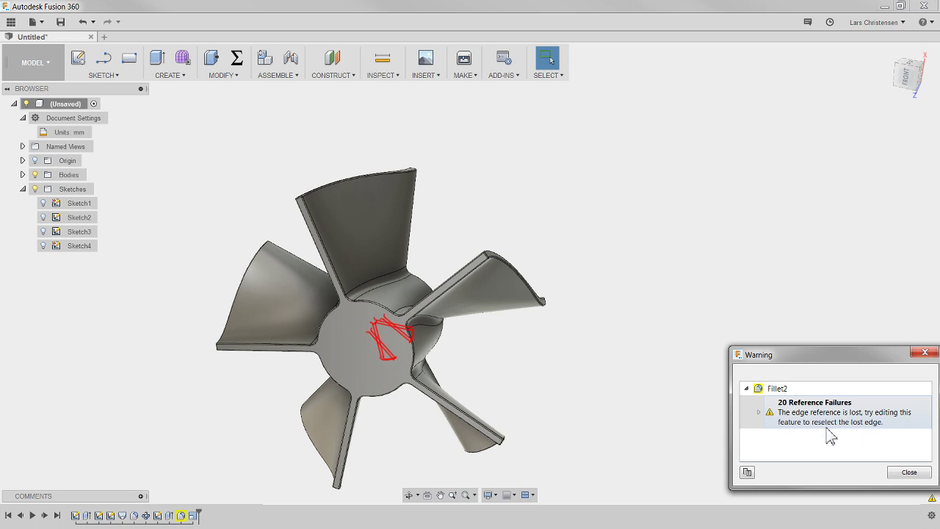
{"action": "left_click", "coordinate": [909, 473]}
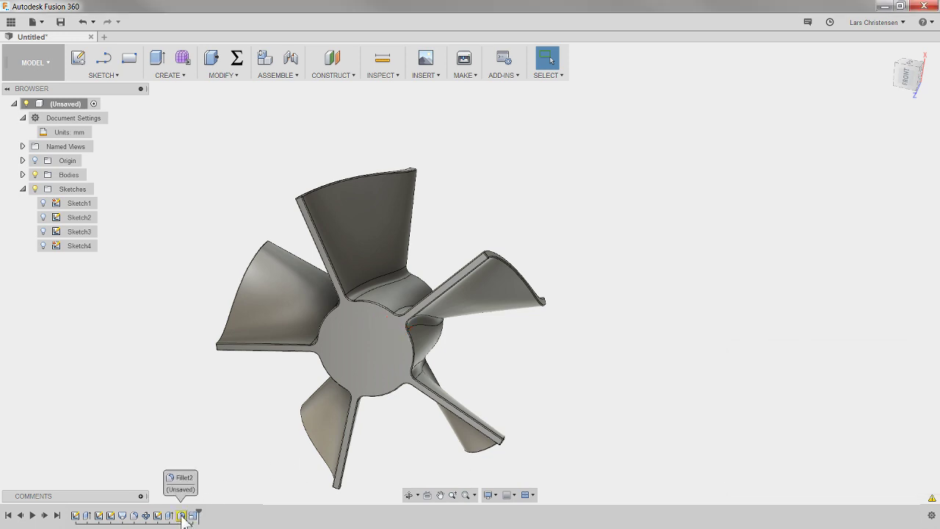
Step: Set the Numberofblades user parameter to 7 and accept the parameter changes
{"action": "left_click", "coordinate": [237, 63]}
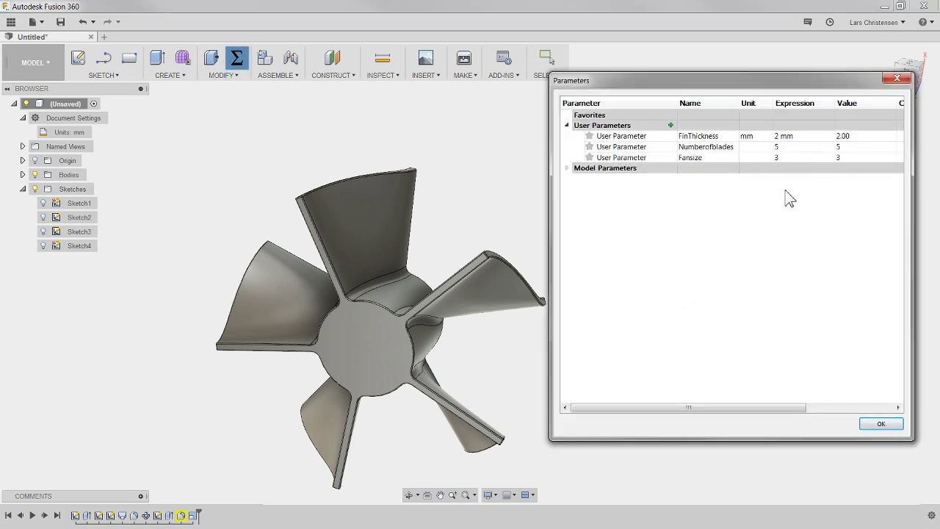
{"action": "double_click", "coordinate": [792, 147]}
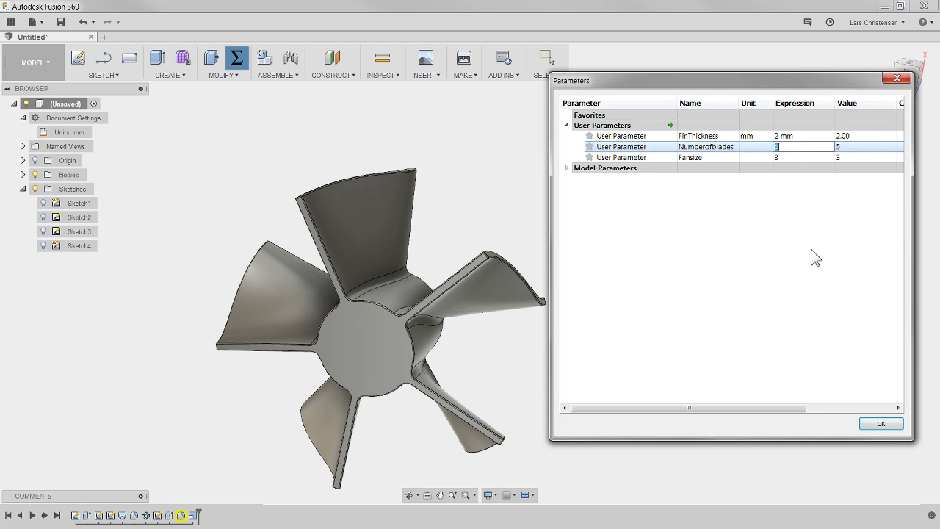
{"action": "type", "text": "7"}
{"action": "left_click", "coordinate": [781, 302]}
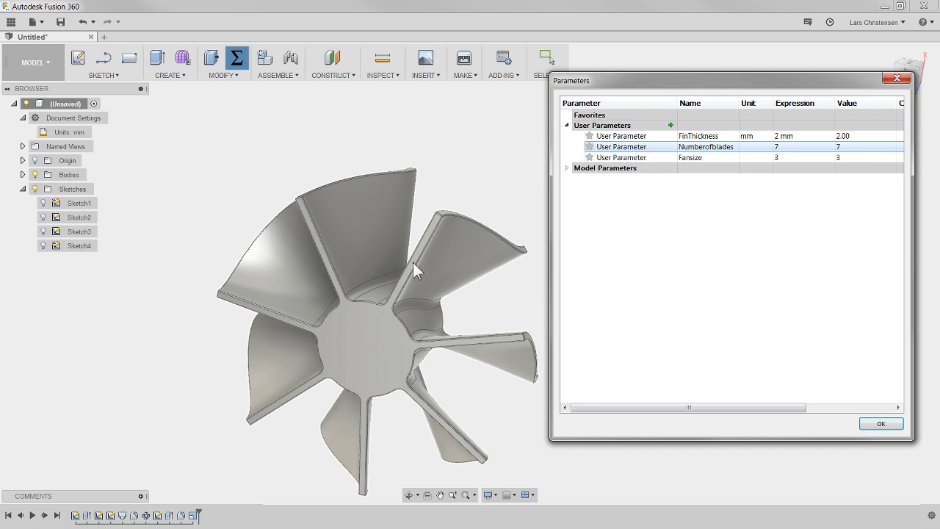
{"action": "left_click", "coordinate": [885, 422]}
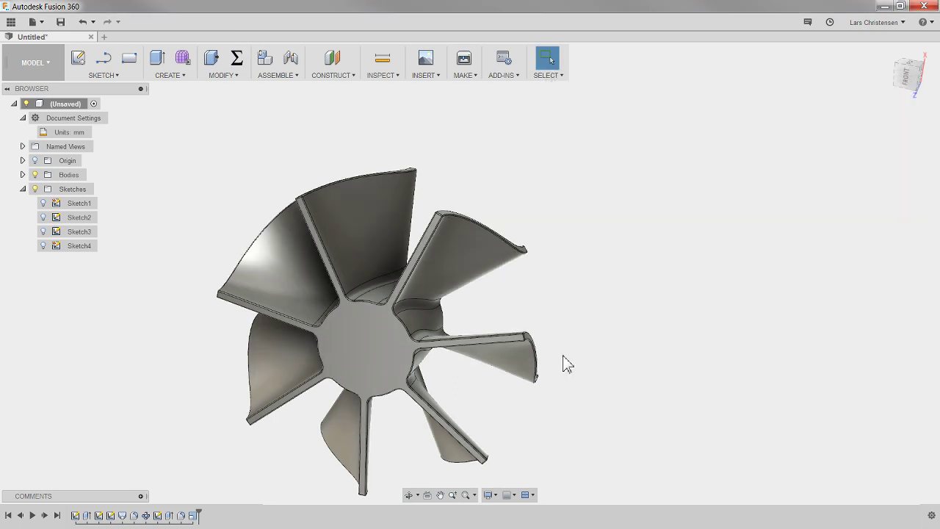
{"action": "scroll", "coordinate": [341, 309], "scroll_direction": "down", "scroll_amount": 2}
{"action": "scroll", "coordinate": [229, 399], "scroll_direction": "up", "scroll_amount": 1}
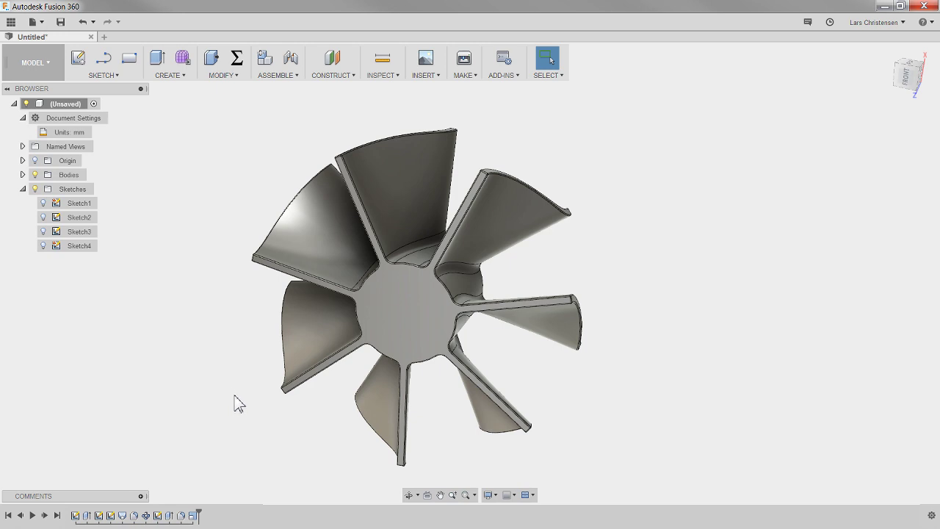